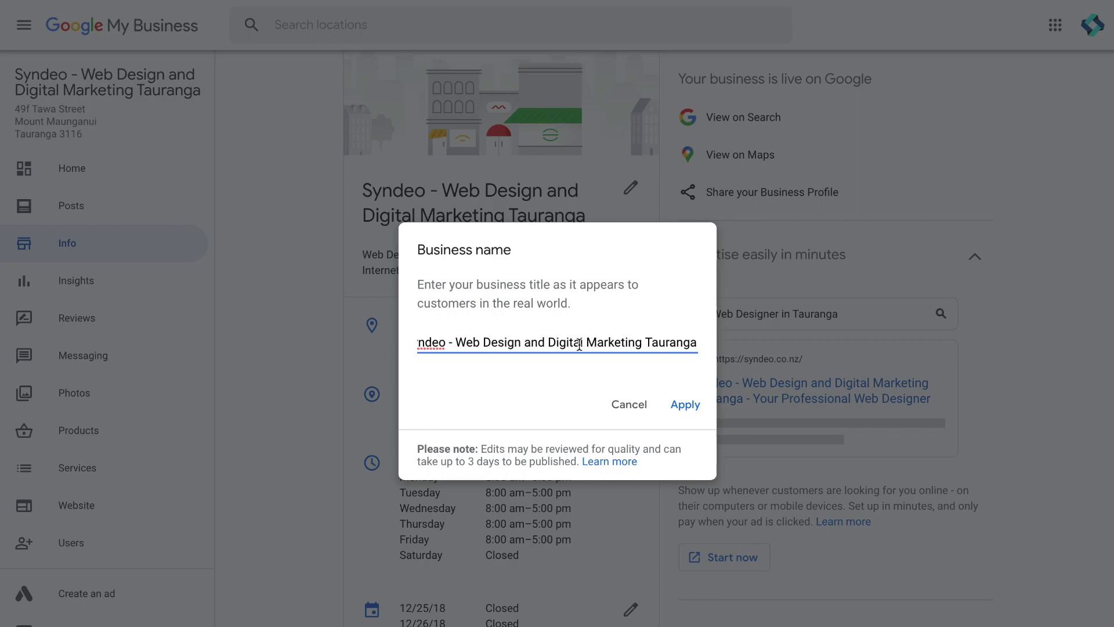
- Review the keywords and location in the business name and apply it as "Syndeo - Web Design and Digital Marketing Tauranga"
{"action": "left_click_drag", "start_coordinate": [583, 307], "coordinate": [415, 267]}
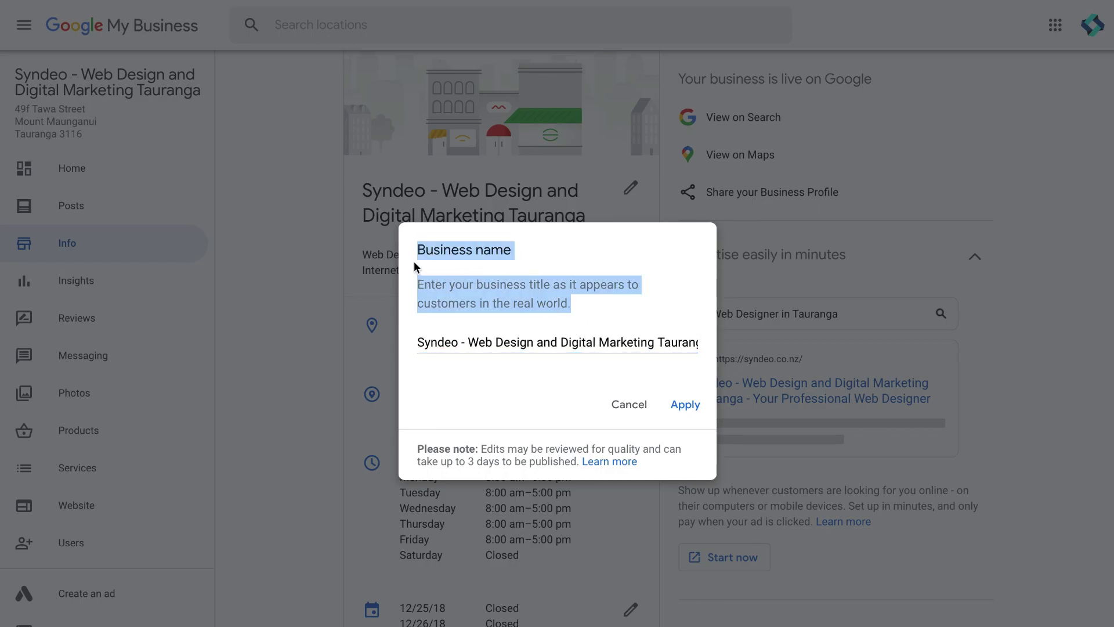
{"action": "left_click", "coordinate": [630, 314]}
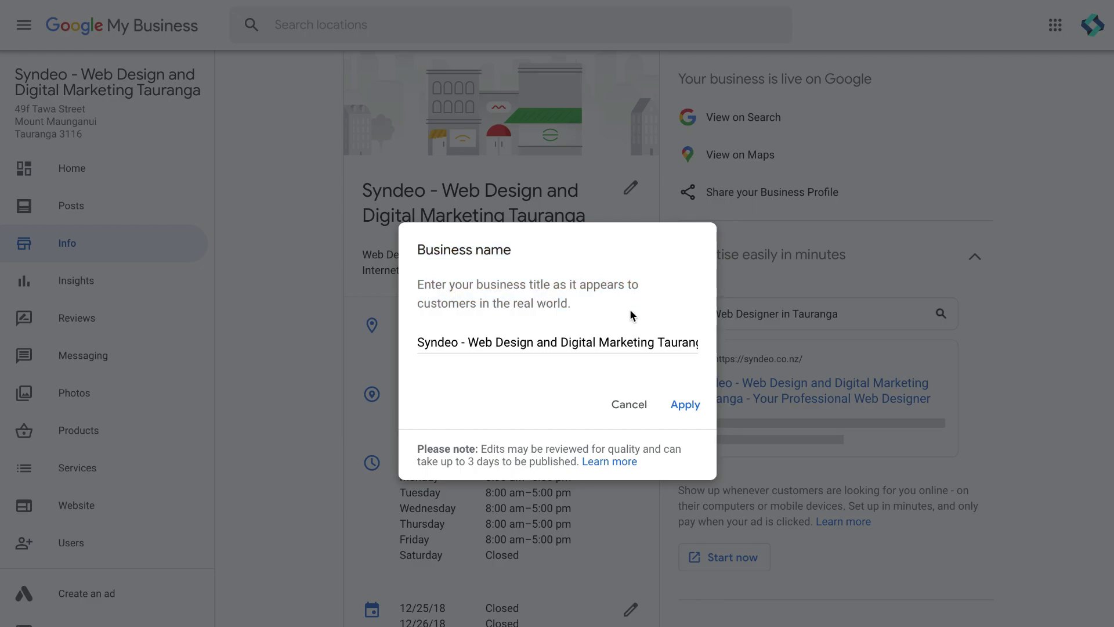
{"action": "left_click_drag", "start_coordinate": [468, 342], "coordinate": [656, 342]}
{"action": "left_click", "coordinate": [663, 342]}
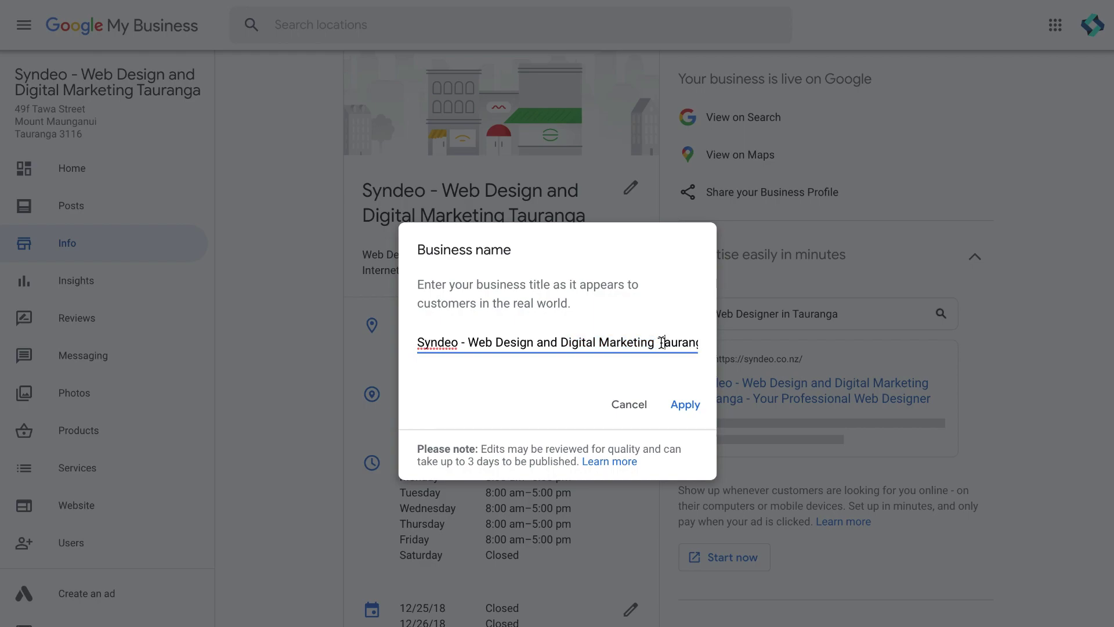
{"action": "left_click_drag", "start_coordinate": [662, 342], "coordinate": [703, 352]}
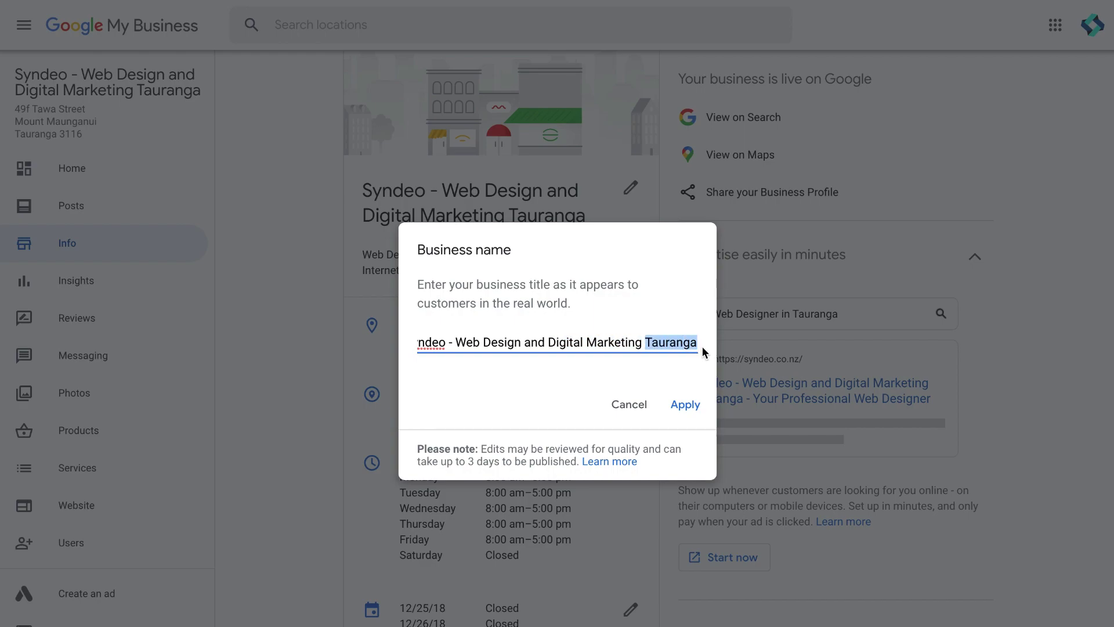
{"action": "left_click", "coordinate": [457, 342]}
{"action": "left_click_drag", "start_coordinate": [456, 341], "coordinate": [694, 342]}
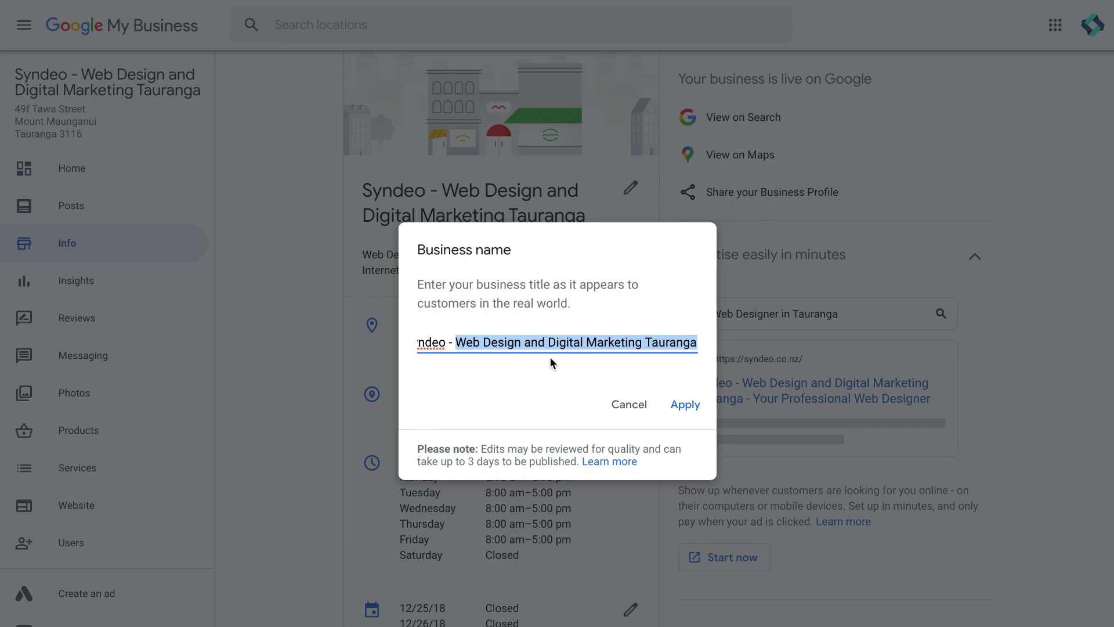
{"action": "left_click", "coordinate": [670, 344]}
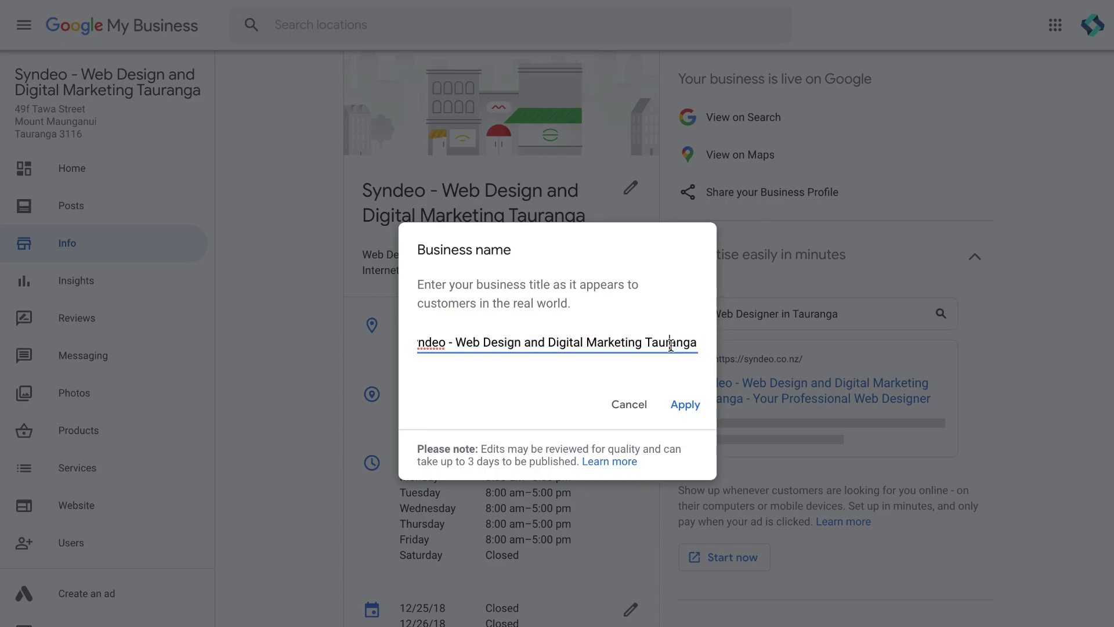
{"action": "left_click", "coordinate": [669, 365]}
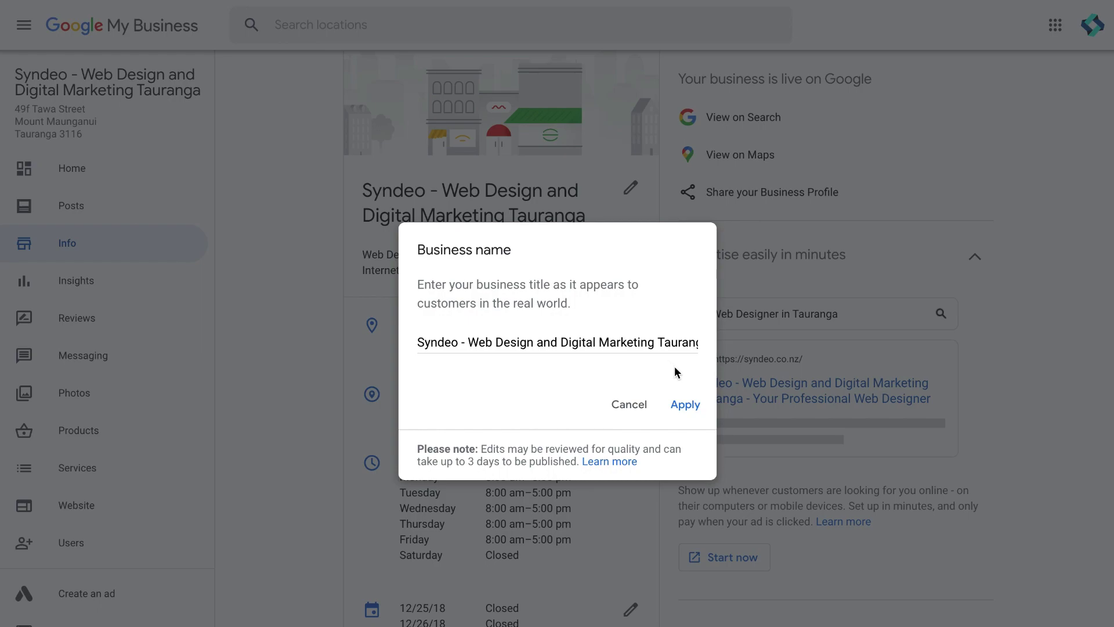
{"action": "left_click", "coordinate": [684, 405]}
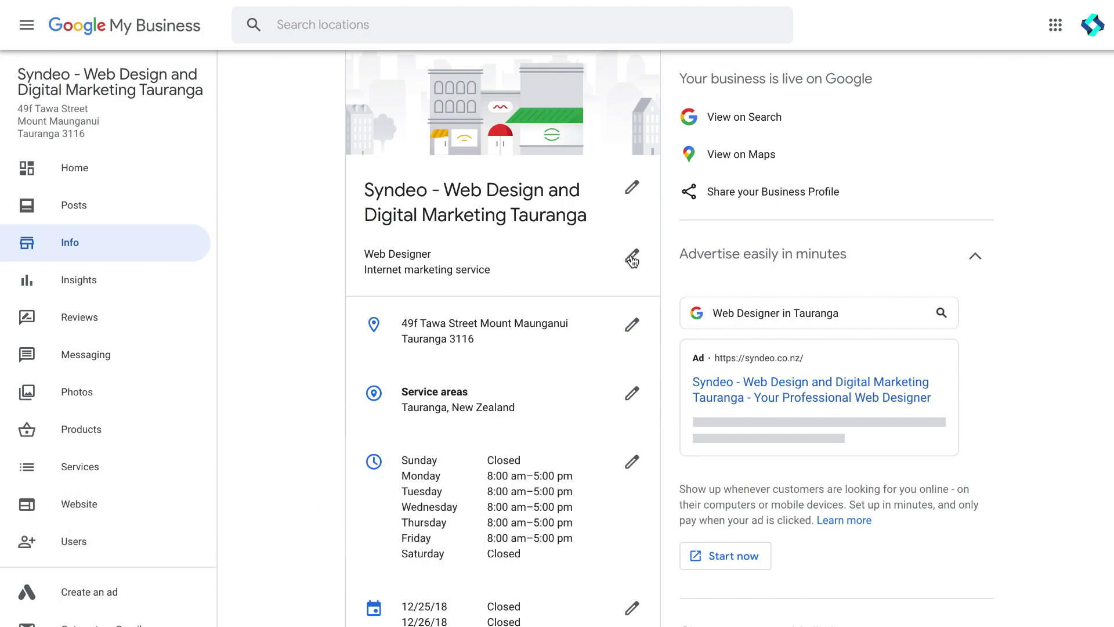
- Open the business categories, choose Web Designer as primary, keep Internet marketing service as additional category, and apply
{"action": "left_click", "coordinate": [632, 259]}
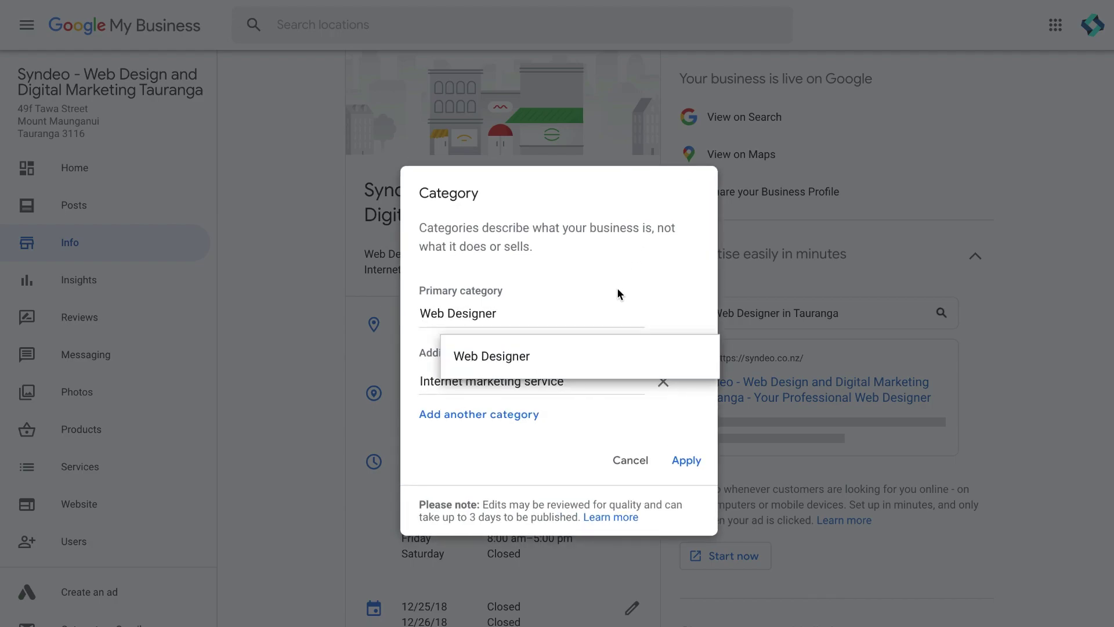
{"action": "left_click", "coordinate": [593, 326]}
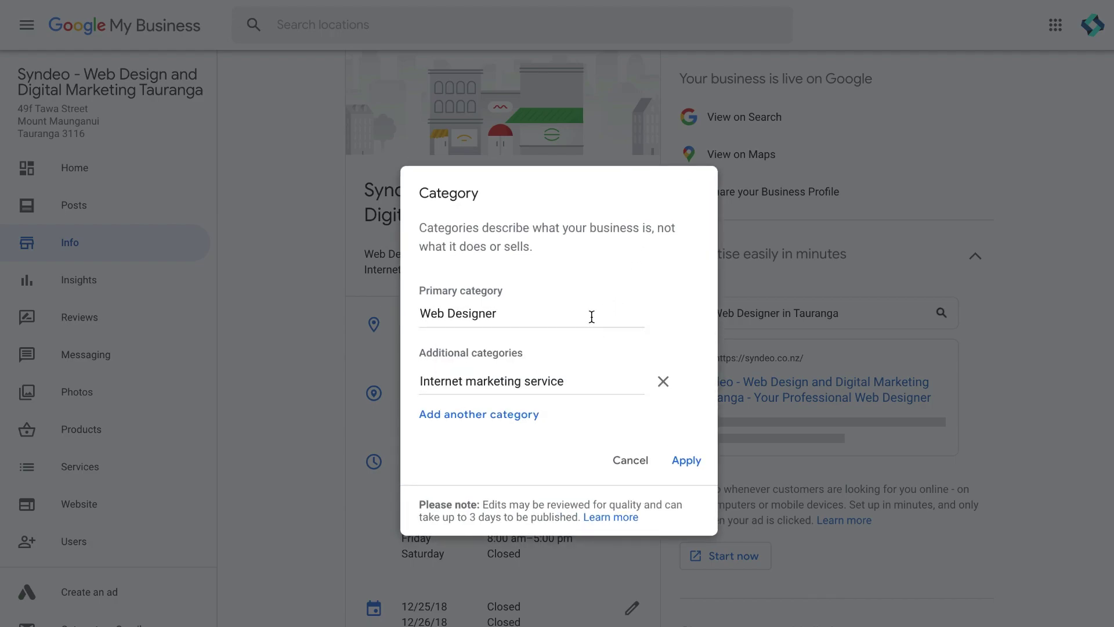
{"action": "left_click", "coordinate": [592, 316]}
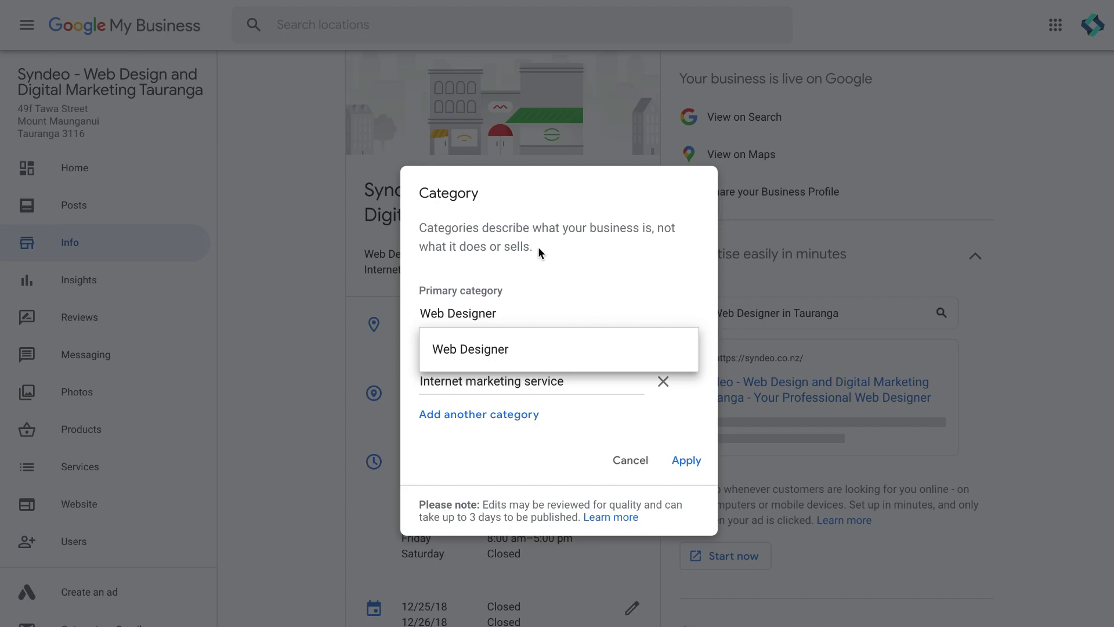
{"action": "left_click_drag", "start_coordinate": [537, 241], "coordinate": [415, 225]}
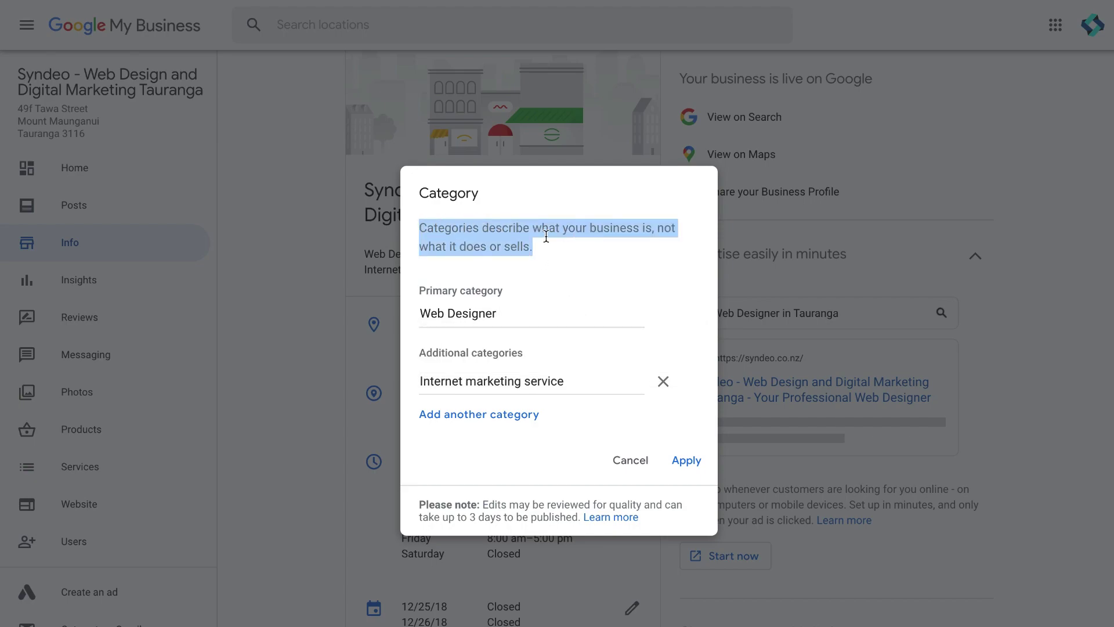
{"action": "left_click", "coordinate": [581, 253]}
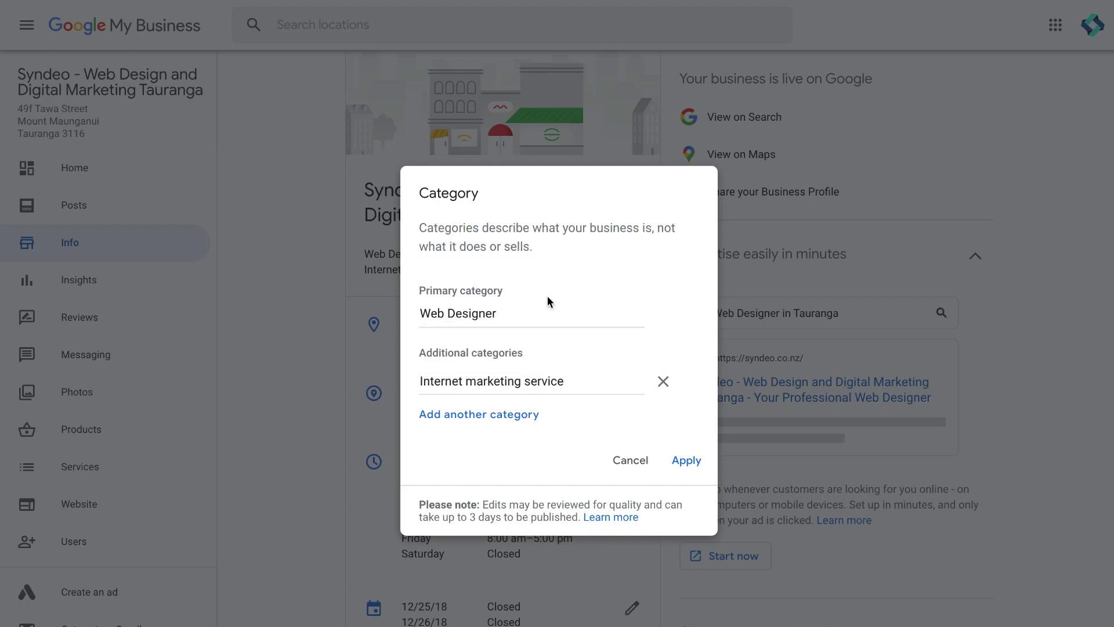
{"action": "left_click", "coordinate": [520, 318]}
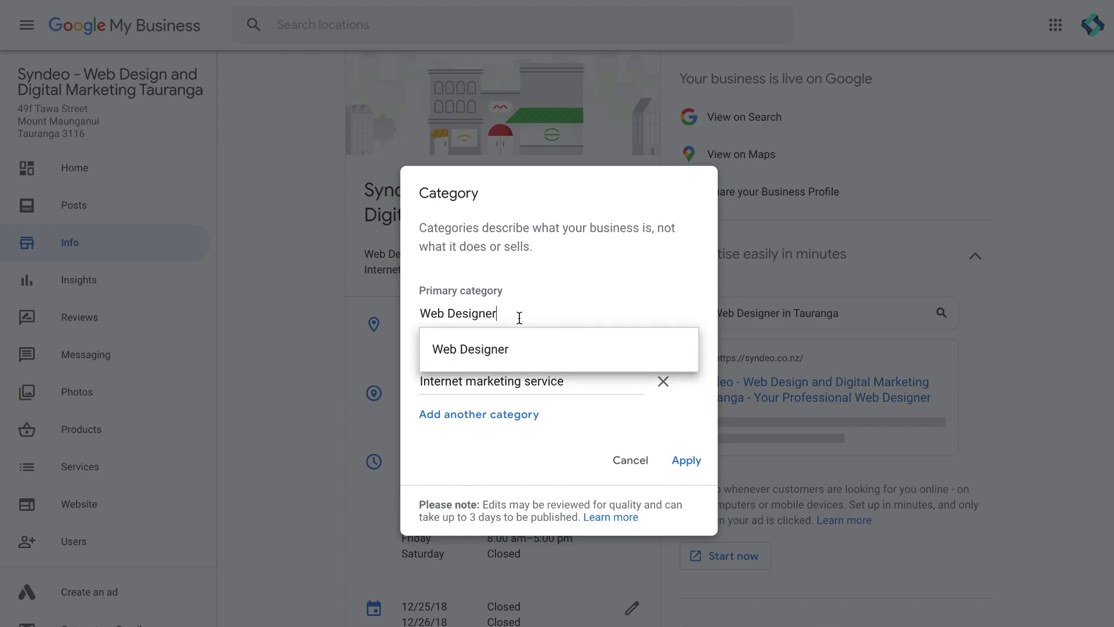
{"action": "left_click", "coordinate": [504, 350]}
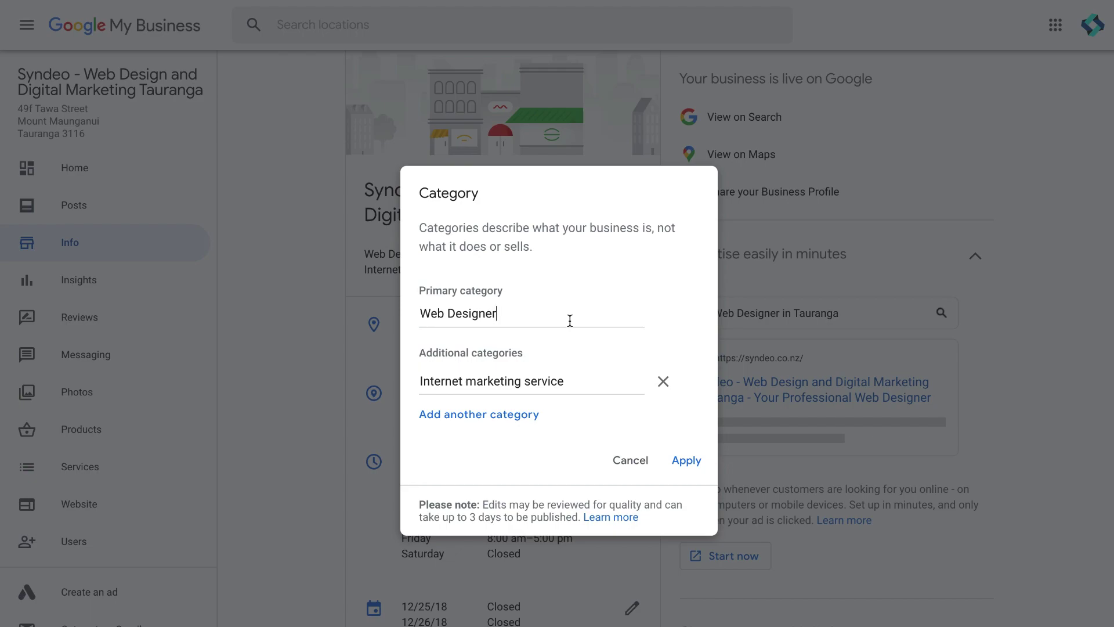
{"action": "left_click", "coordinate": [569, 380]}
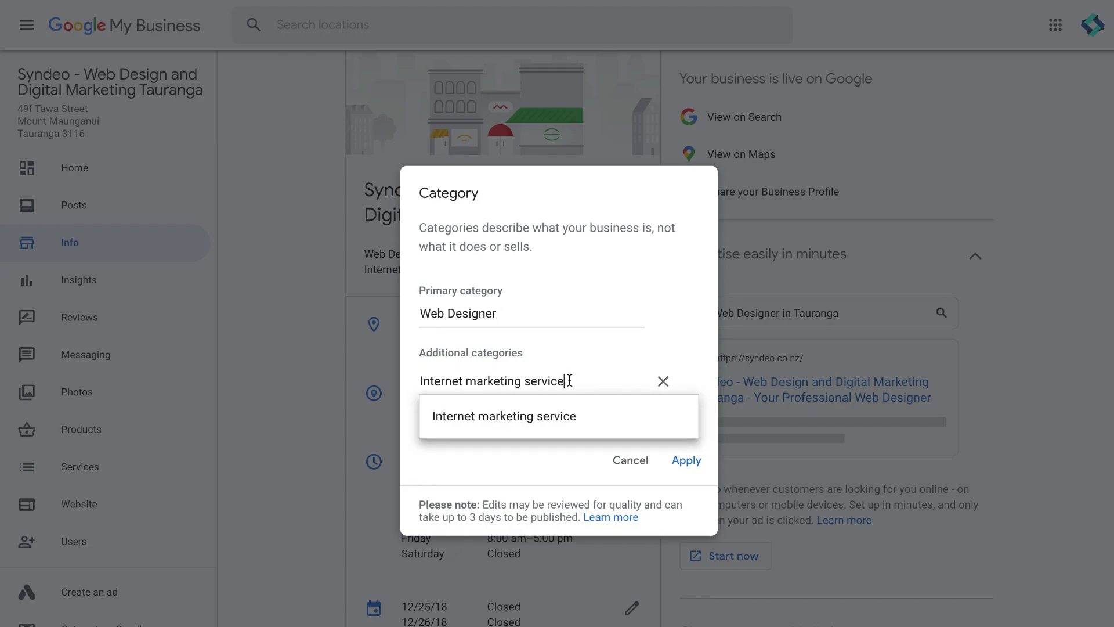
{"action": "left_click", "coordinate": [559, 357]}
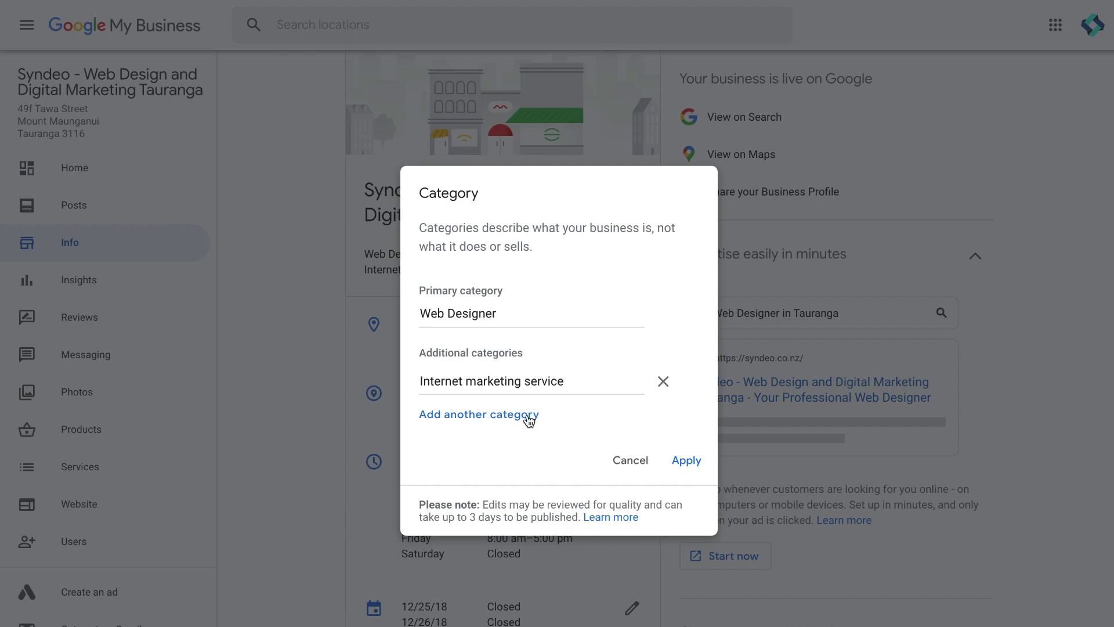
{"action": "left_click", "coordinate": [688, 460]}
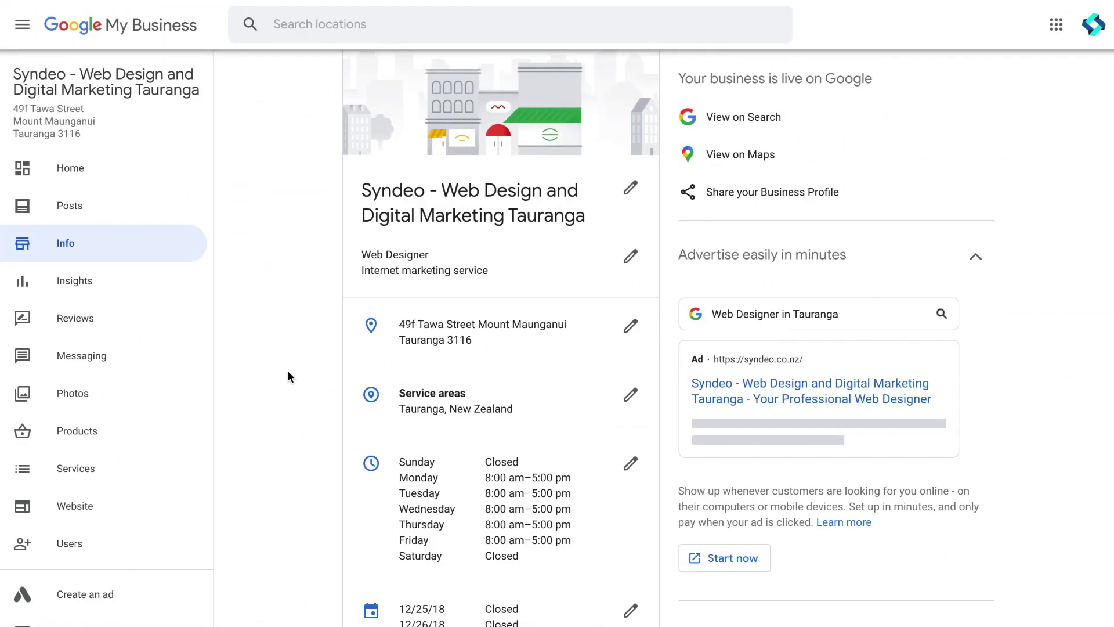
- Open the business location, go through its street address, suburb, city and postal code fields, and apply the address
{"action": "scroll", "coordinate": [288, 372], "scroll_direction": "down", "scroll_amount": 1}
{"action": "scroll", "coordinate": [288, 373], "scroll_direction": "down", "scroll_amount": 3}
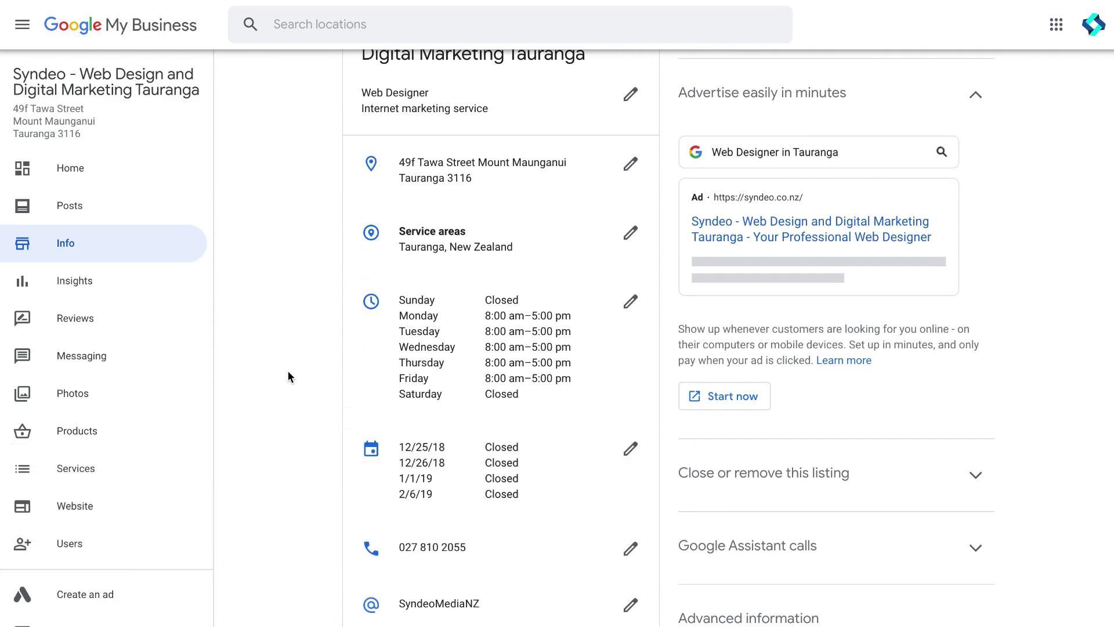
{"action": "left_click", "coordinate": [632, 165]}
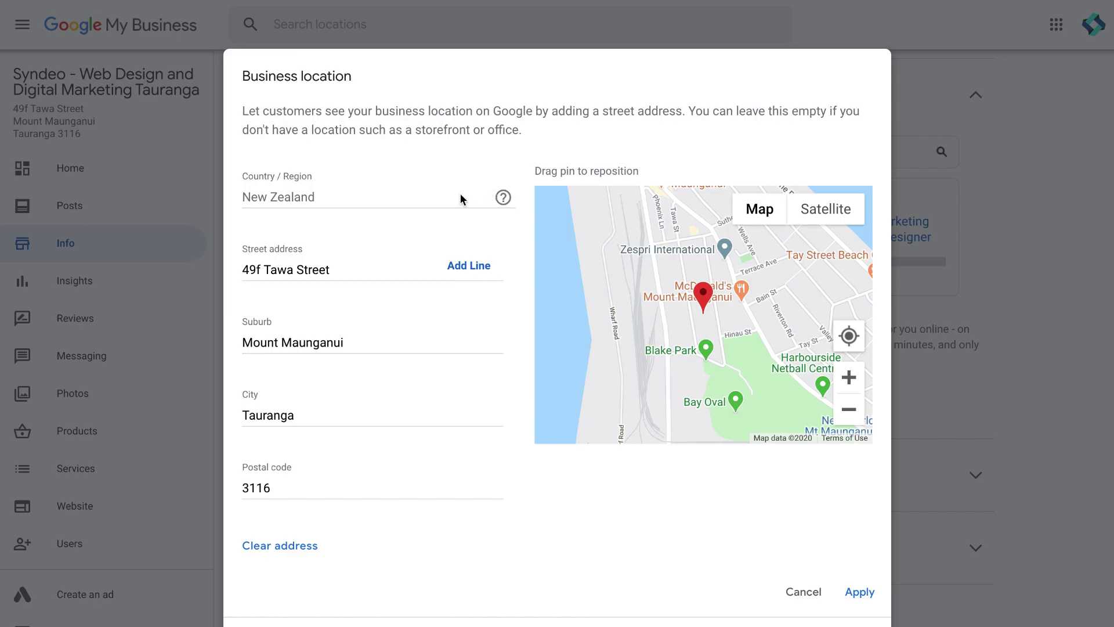
{"action": "left_click", "coordinate": [383, 268]}
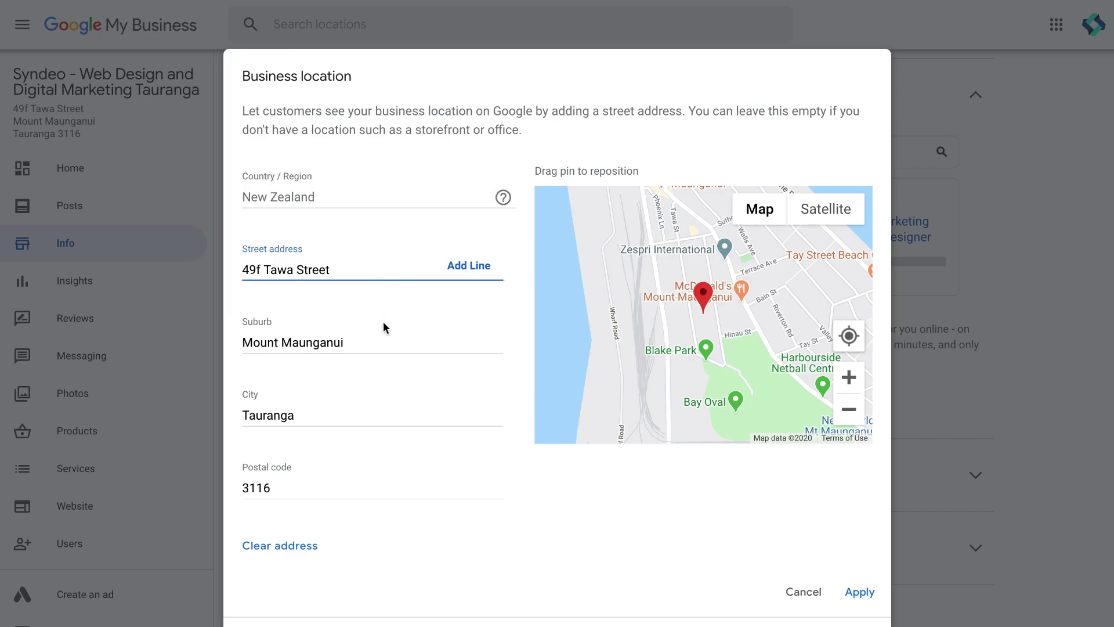
{"action": "left_click", "coordinate": [373, 345]}
{"action": "left_click", "coordinate": [360, 416]}
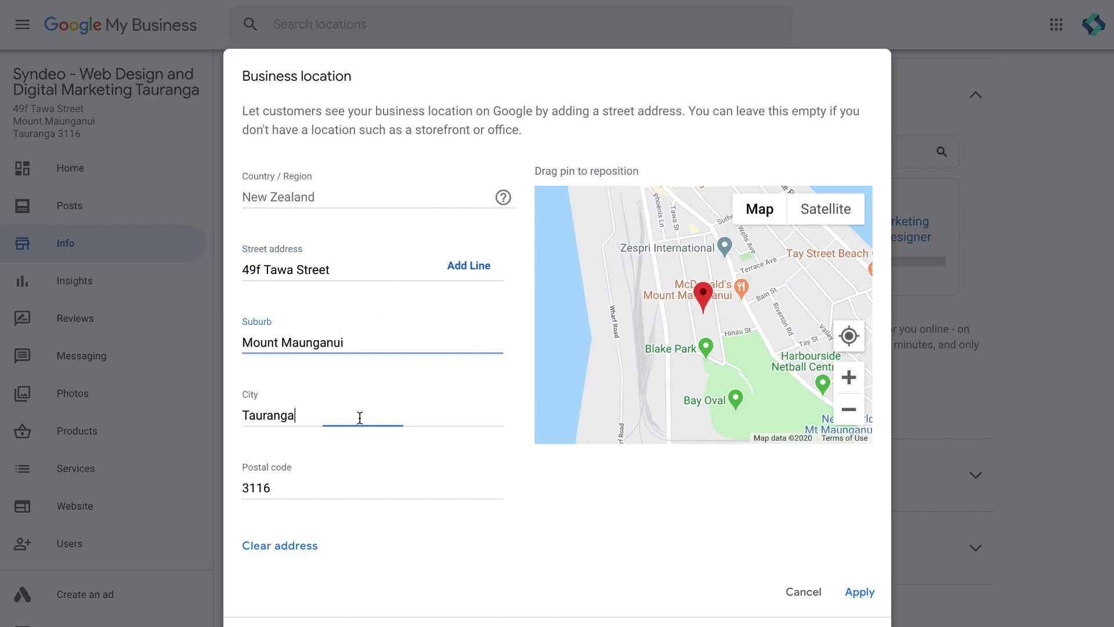
{"action": "left_click", "coordinate": [332, 489]}
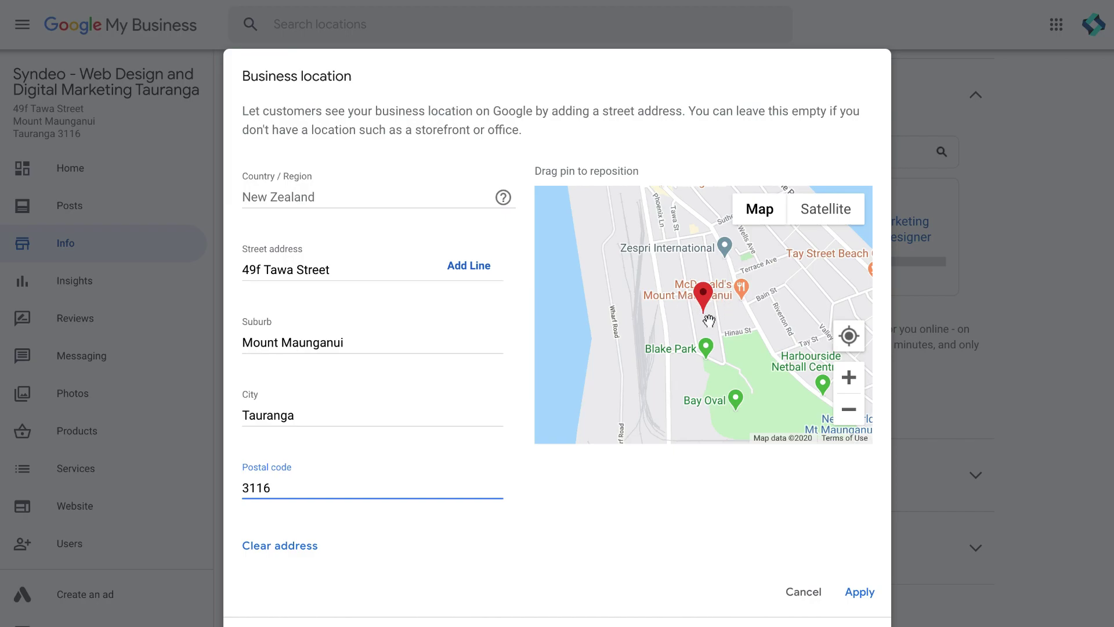
{"action": "left_click", "coordinate": [857, 593]}
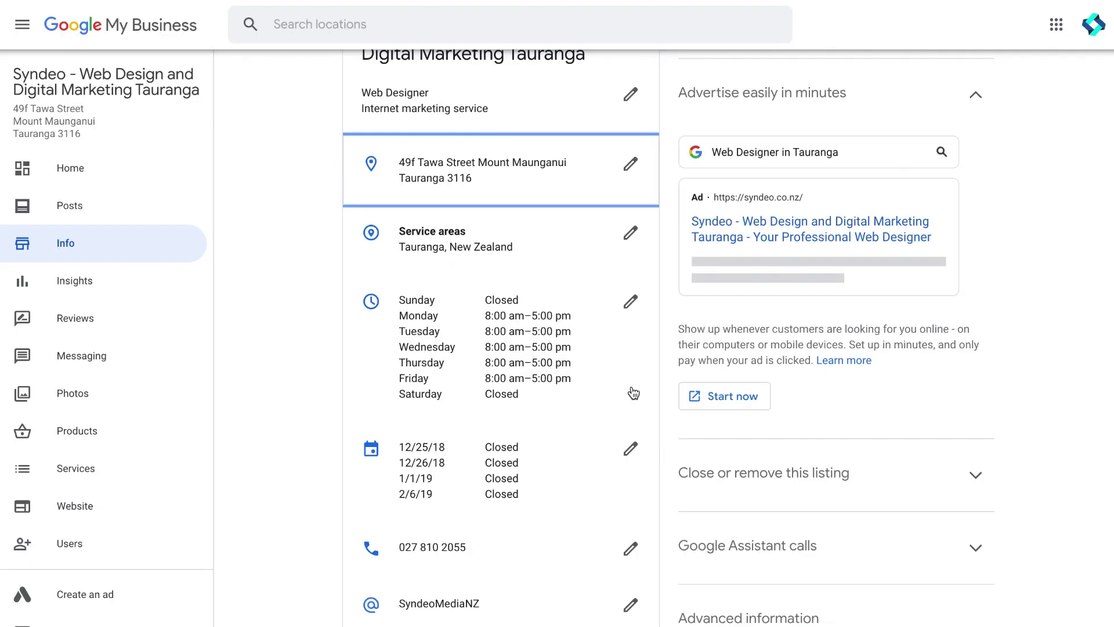
- Open the service area settings and apply Tauranga, New Zealand as the area served
{"action": "left_click", "coordinate": [630, 235]}
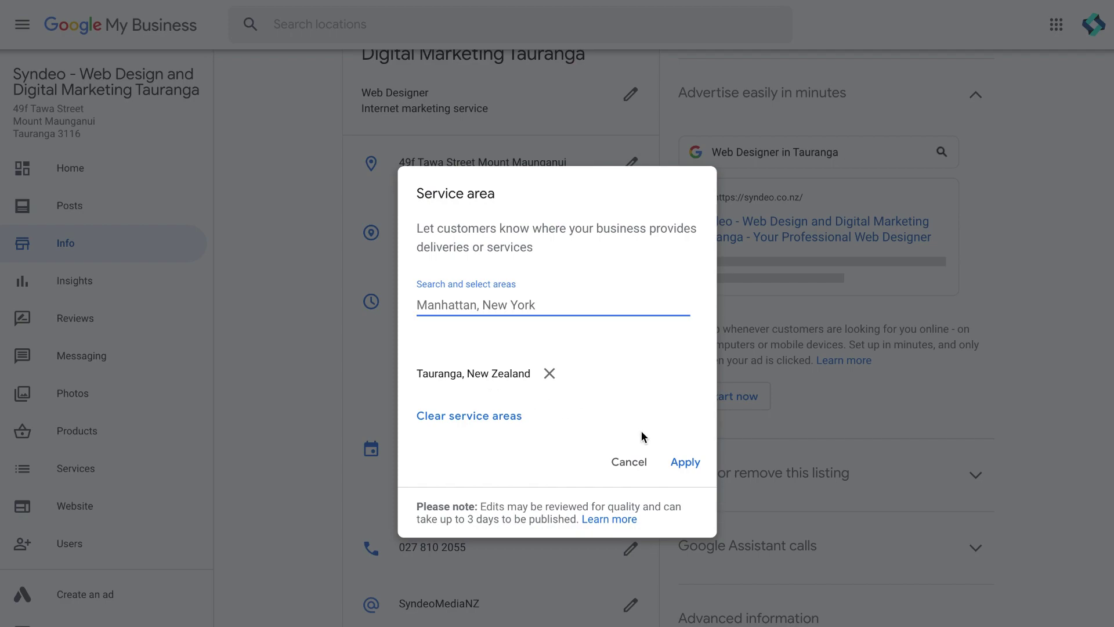
{"action": "left_click", "coordinate": [682, 462]}
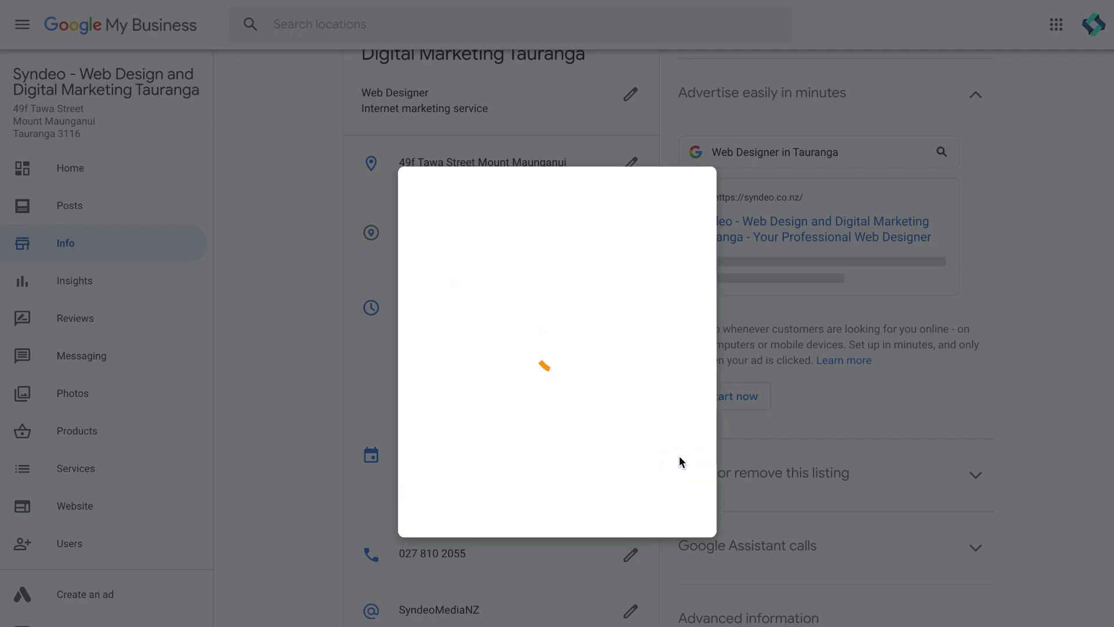
- Open the regular business hours for checking, and apply the special hours with the listed holiday dates as closed
{"action": "scroll", "coordinate": [641, 463], "scroll_direction": "down", "scroll_amount": 2}
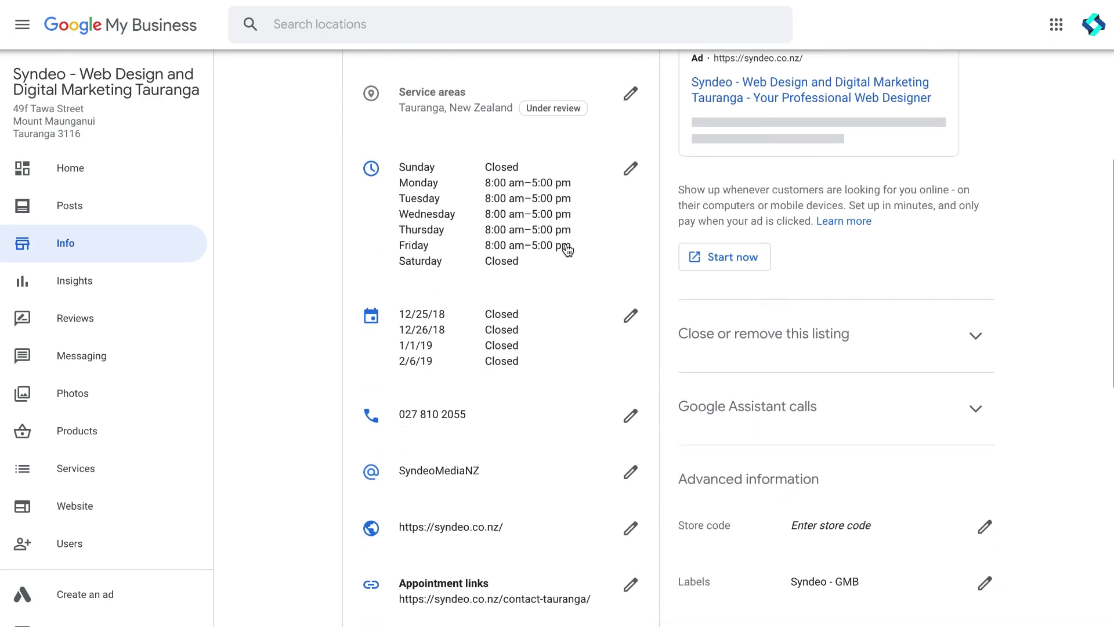
{"action": "left_click", "coordinate": [630, 171]}
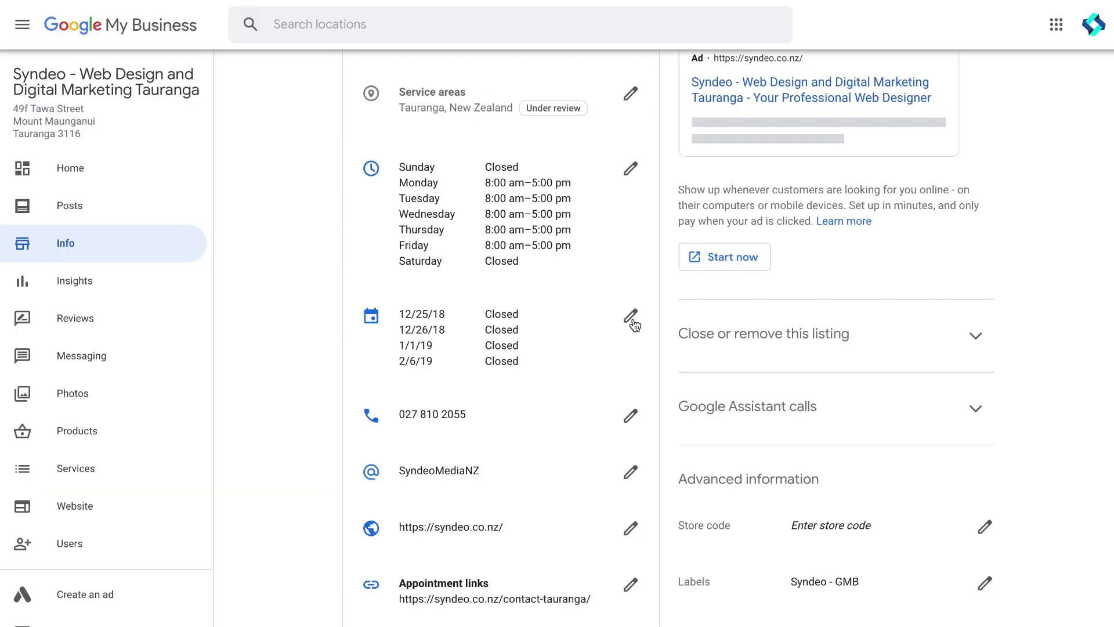
{"action": "left_click", "coordinate": [632, 319]}
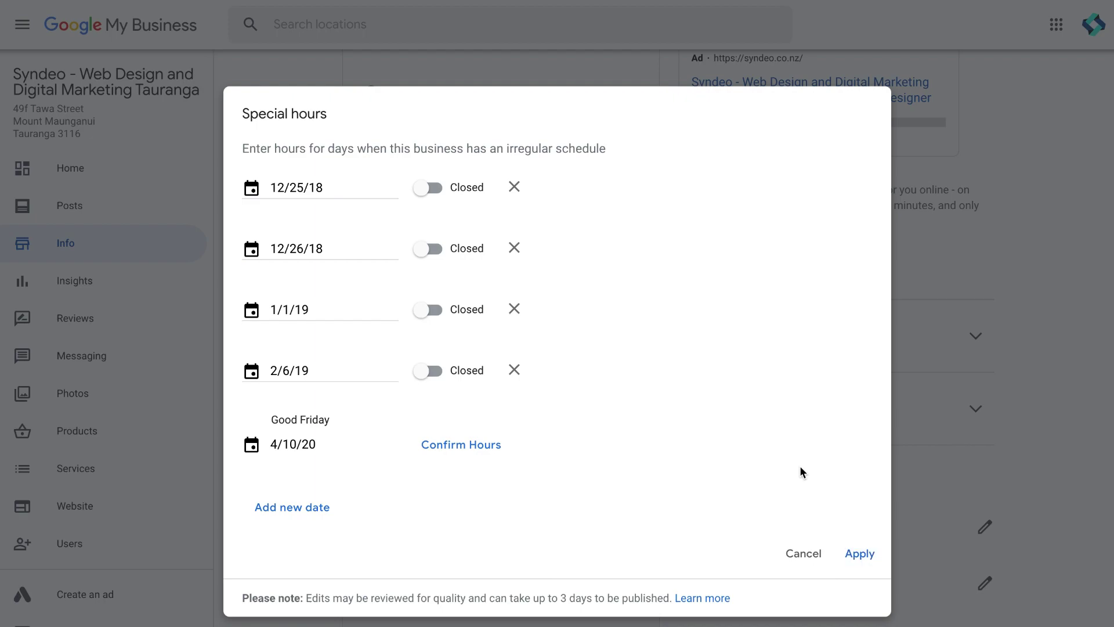
{"action": "left_click", "coordinate": [860, 553]}
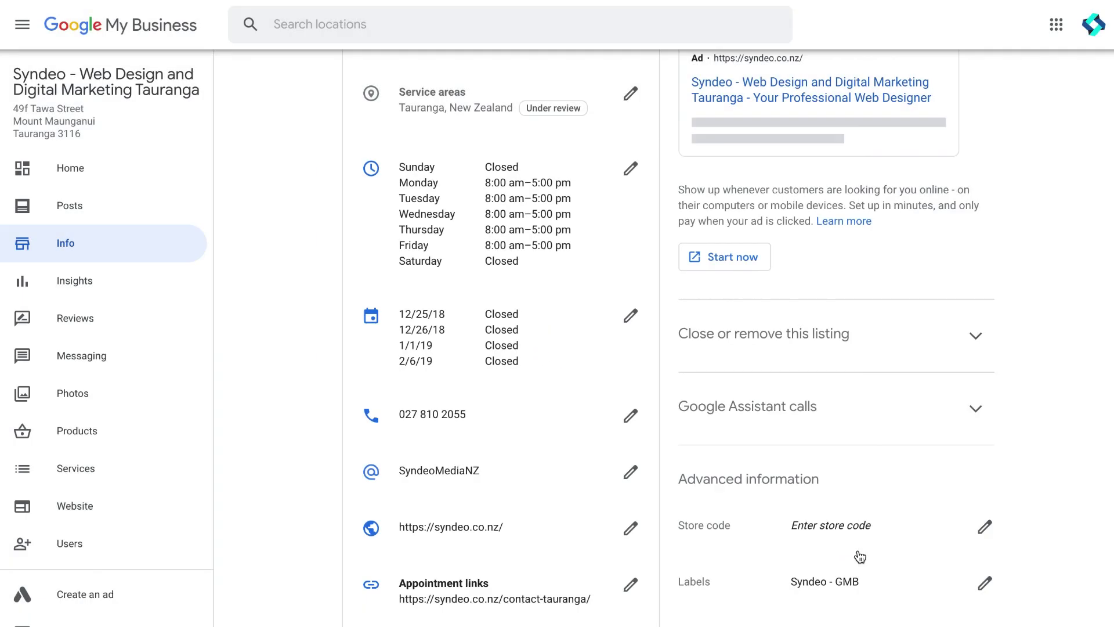
- Open the business phone number settings and apply the primary phone number
{"action": "scroll", "coordinate": [653, 447], "scroll_direction": "down", "scroll_amount": 1}
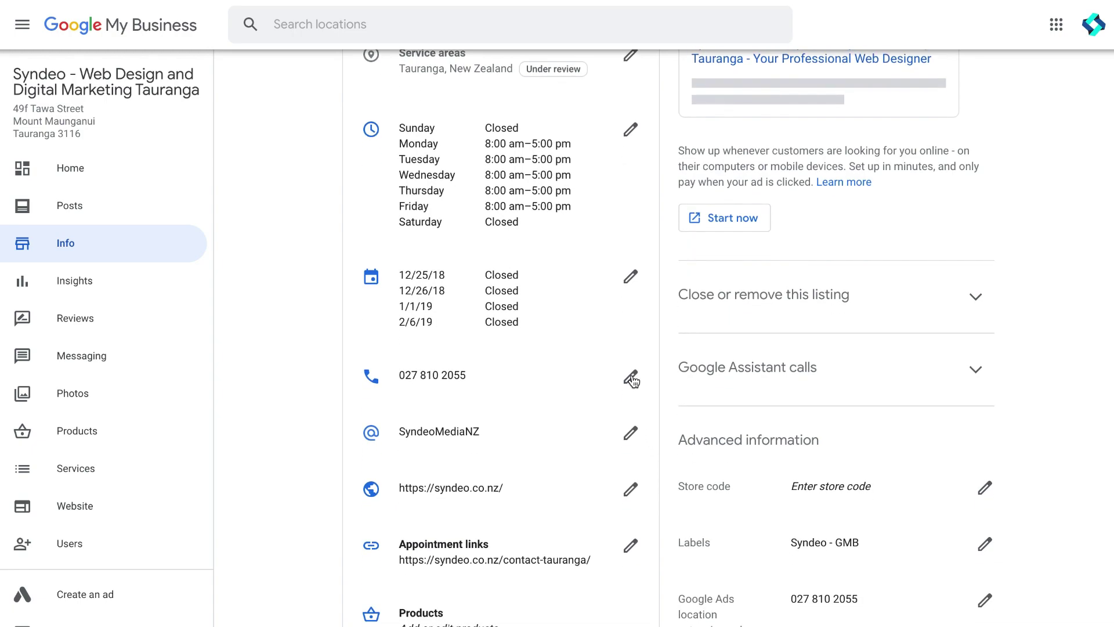
{"action": "left_click", "coordinate": [631, 378]}
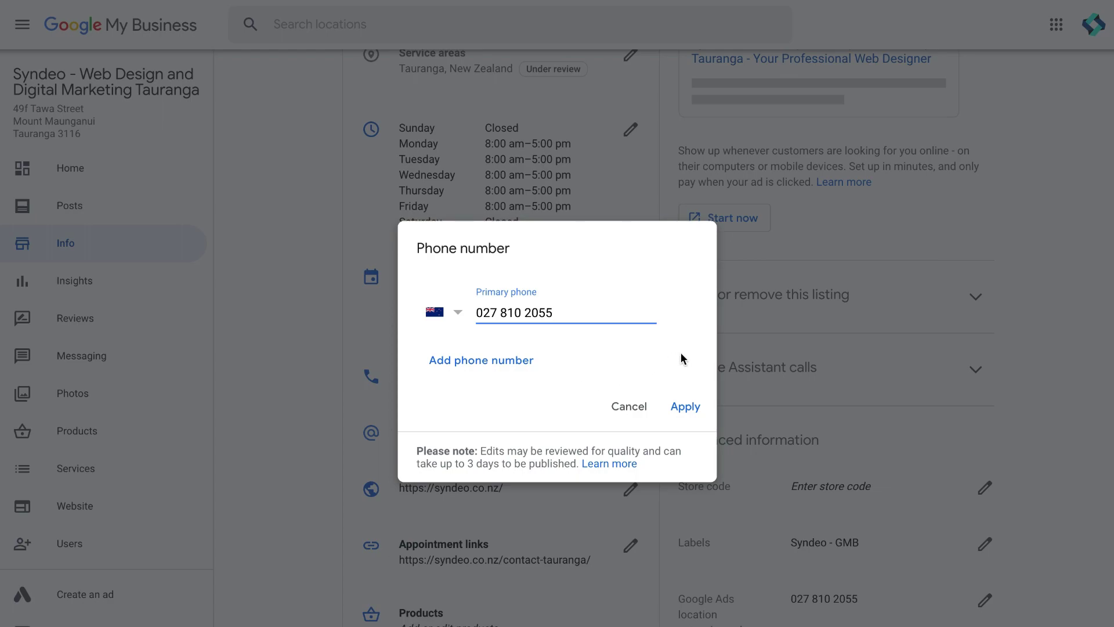
{"action": "left_click", "coordinate": [685, 408]}
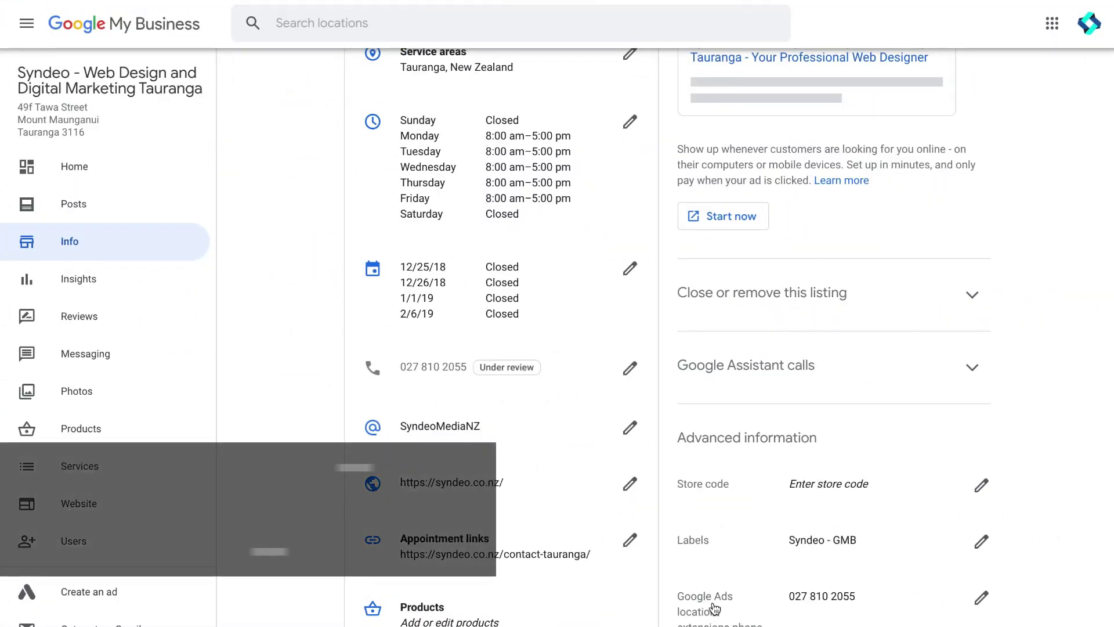
- Open the business short name settings, and load the profile's short link g.page/SyndeoMediaNZ in the browser
{"action": "left_click", "coordinate": [630, 429]}
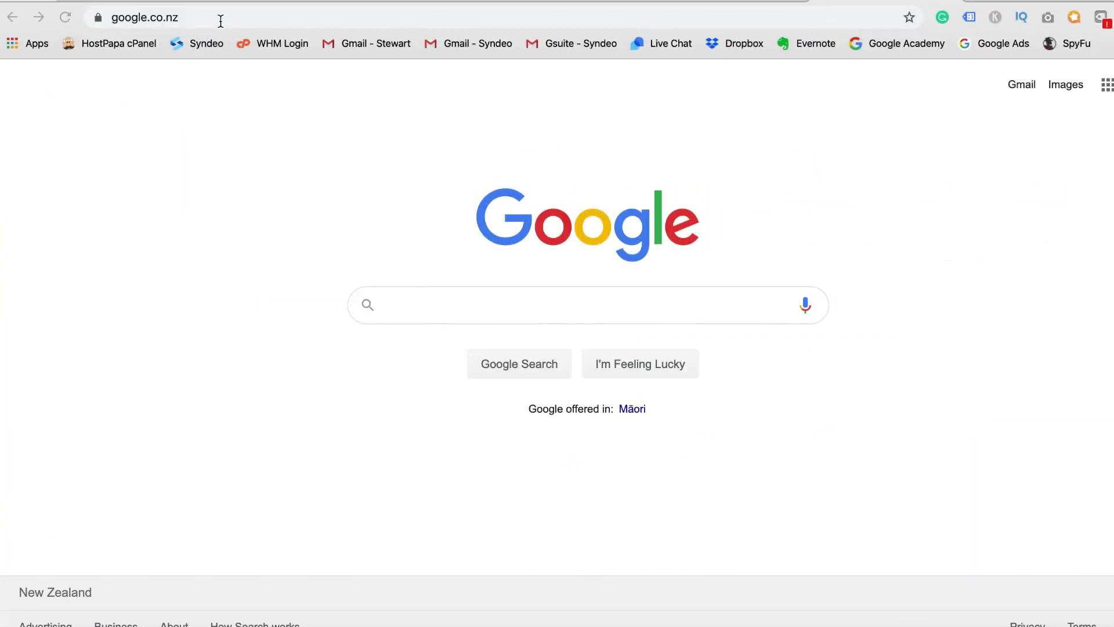
{"action": "left_click", "coordinate": [221, 20]}
{"action": "type", "text": "g.page/SyndeoMediaNZ"}
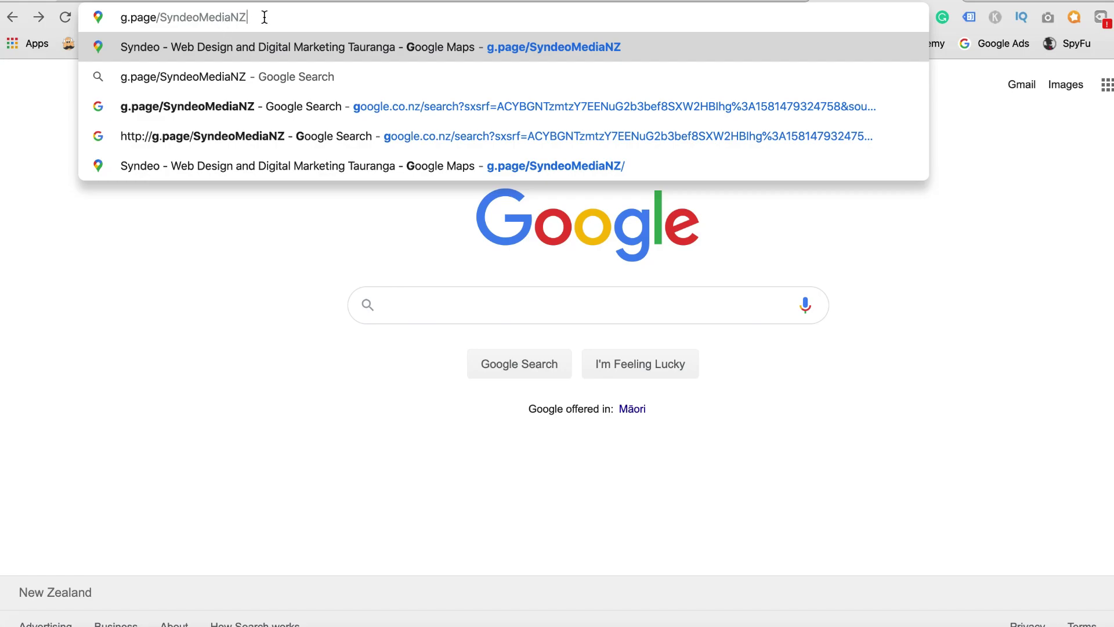
{"action": "key", "text": "Return"}
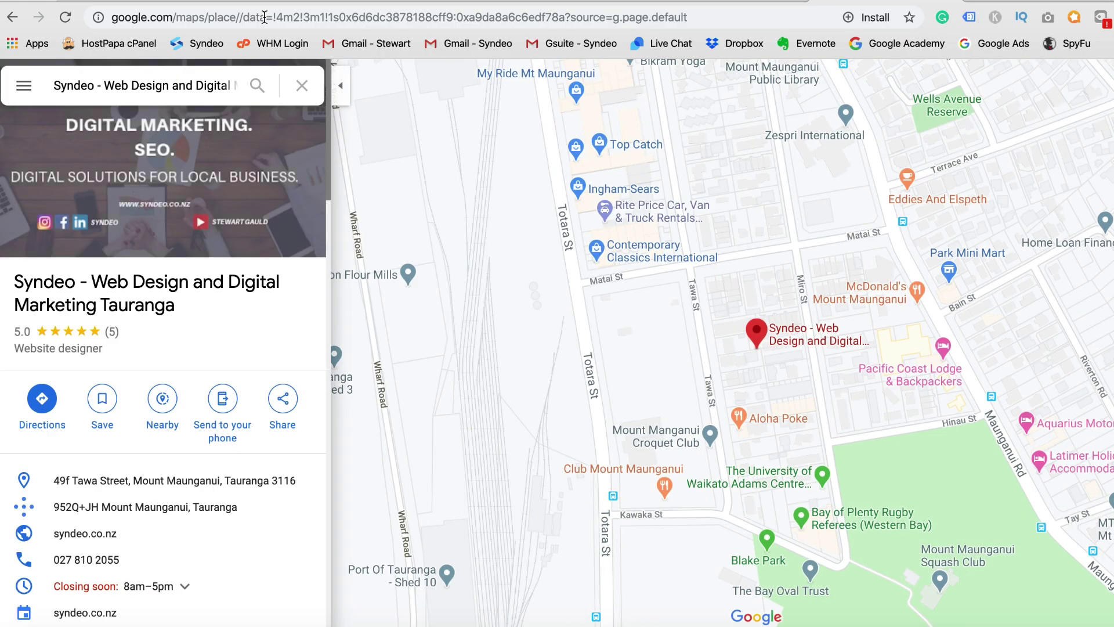
- Look through the public Google Maps listing, from contact details and owner posts to photos and customer reviews
{"action": "scroll", "coordinate": [264, 254], "scroll_direction": "down", "scroll_amount": 1}
{"action": "scroll", "coordinate": [264, 254], "scroll_direction": "down", "scroll_amount": 4}
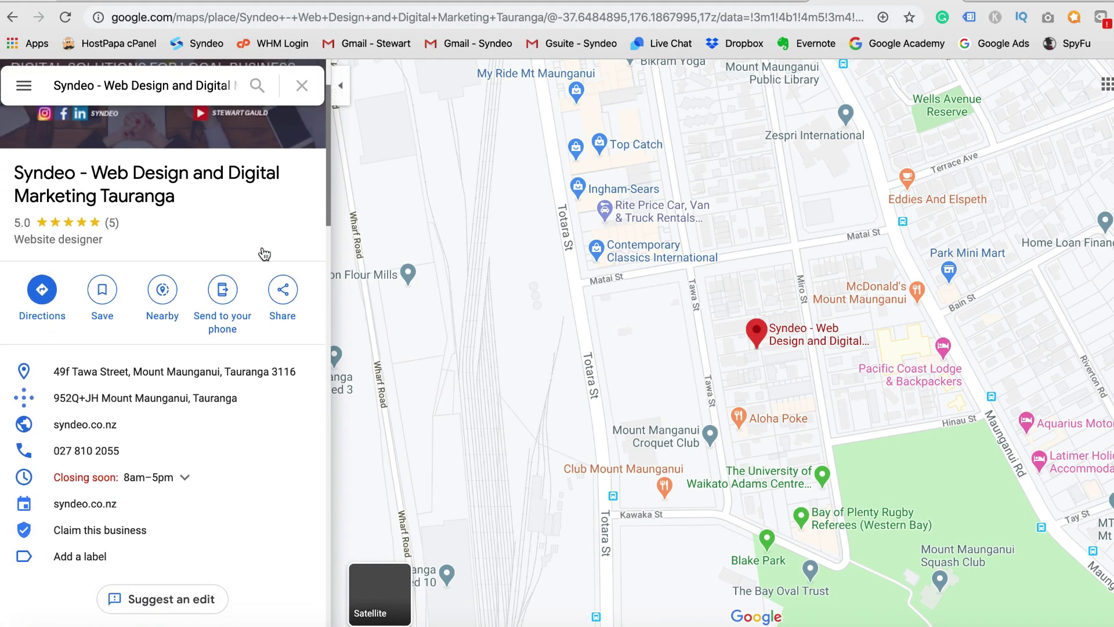
{"action": "scroll", "coordinate": [279, 446], "scroll_direction": "down", "scroll_amount": 5}
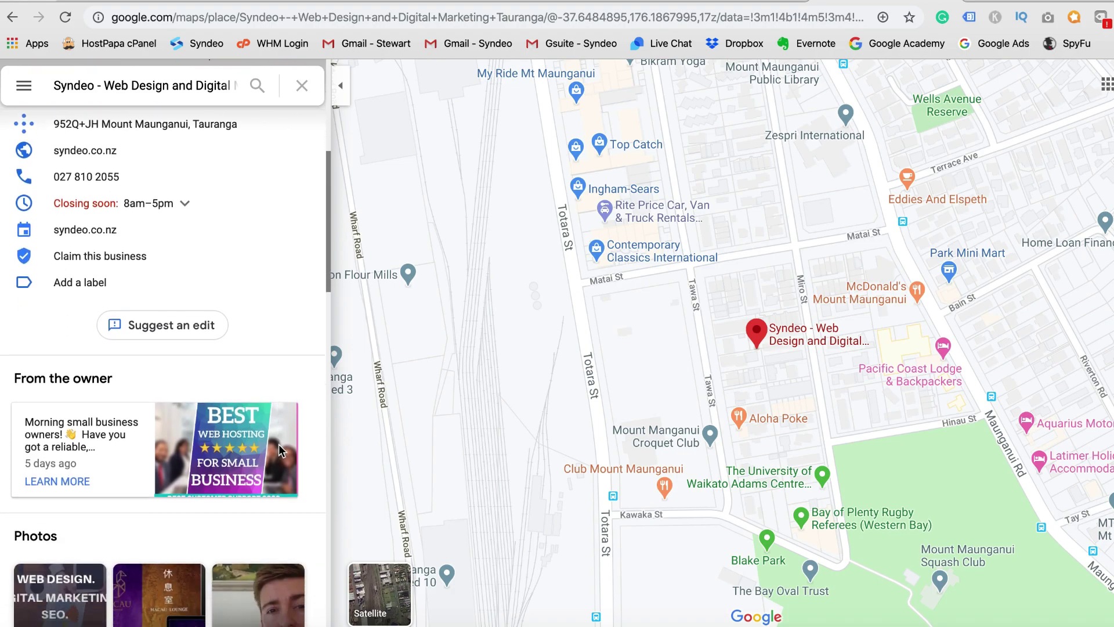
{"action": "scroll", "coordinate": [279, 445], "scroll_direction": "down", "scroll_amount": 6}
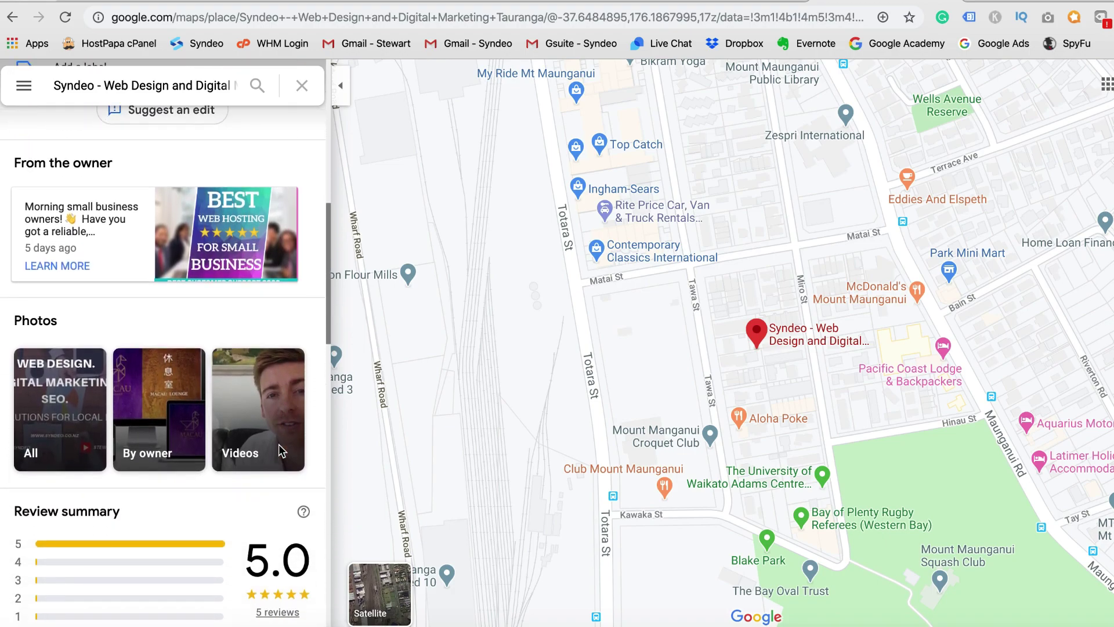
{"action": "scroll", "coordinate": [280, 447], "scroll_direction": "down", "scroll_amount": 6}
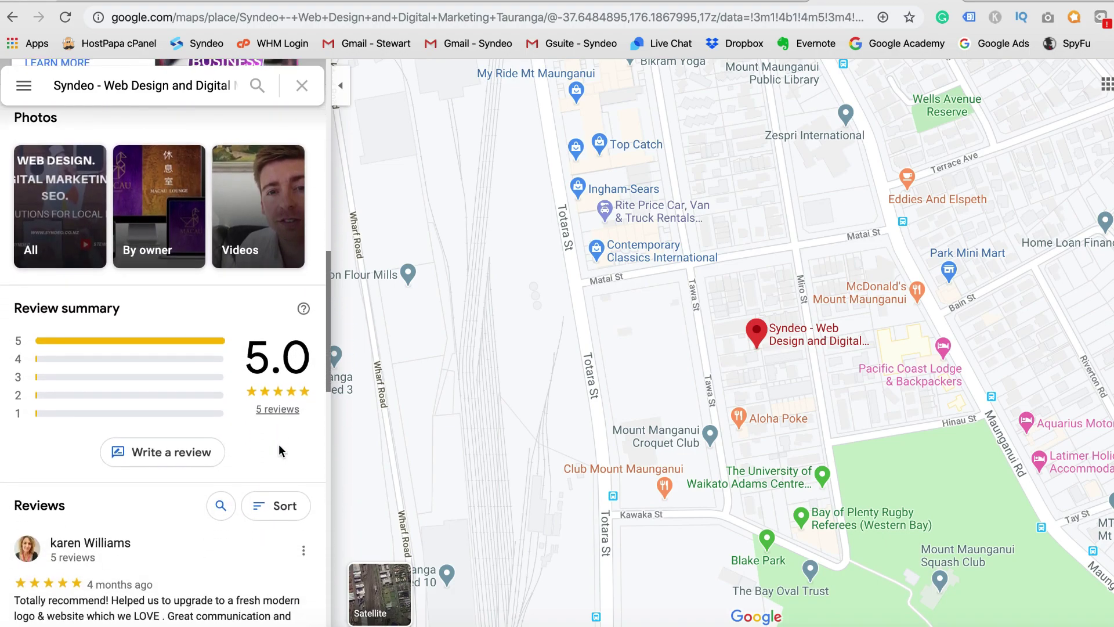
{"action": "scroll", "coordinate": [278, 450], "scroll_direction": "down", "scroll_amount": 5}
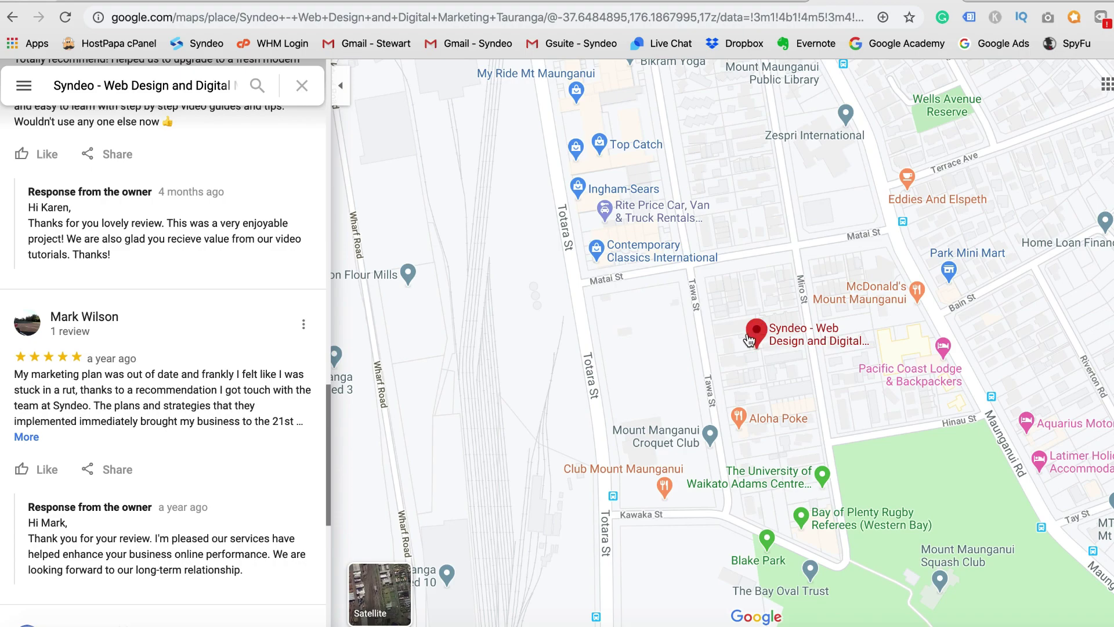
{"action": "scroll", "coordinate": [756, 332], "scroll_direction": "down", "scroll_amount": 3}
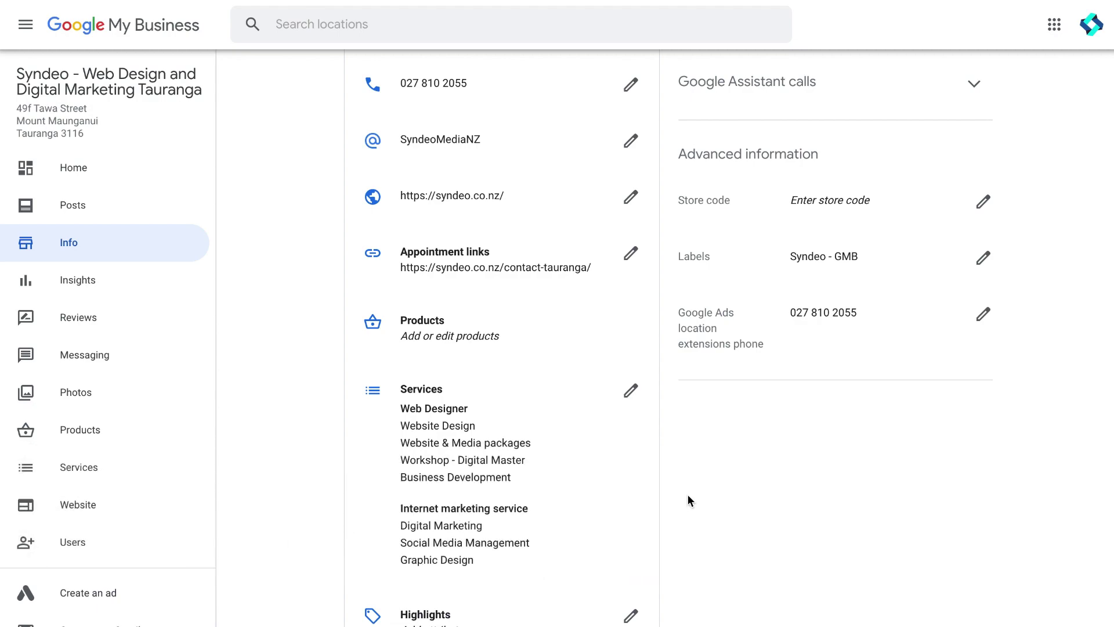
{"action": "left_click", "coordinate": [631, 197]}
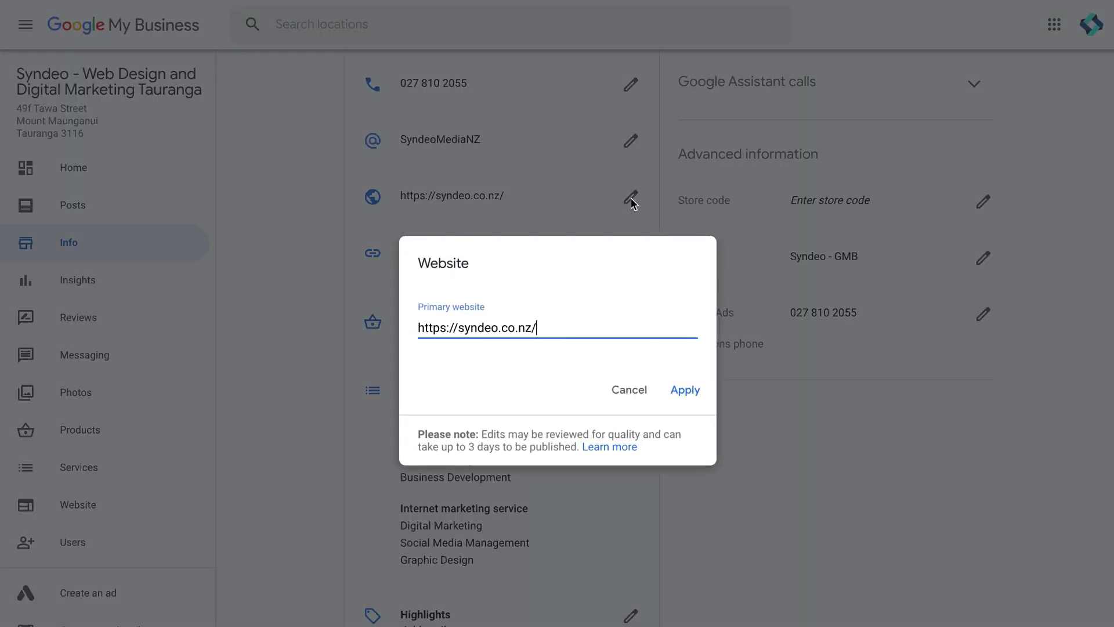
{"action": "left_click", "coordinate": [686, 390]}
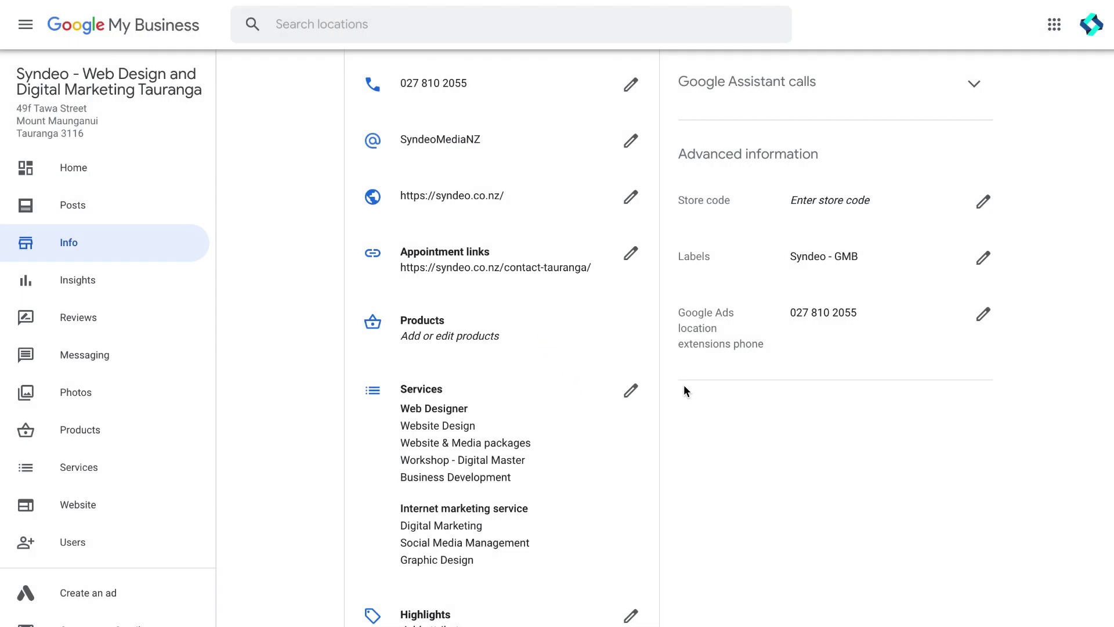
{"action": "left_click", "coordinate": [631, 253]}
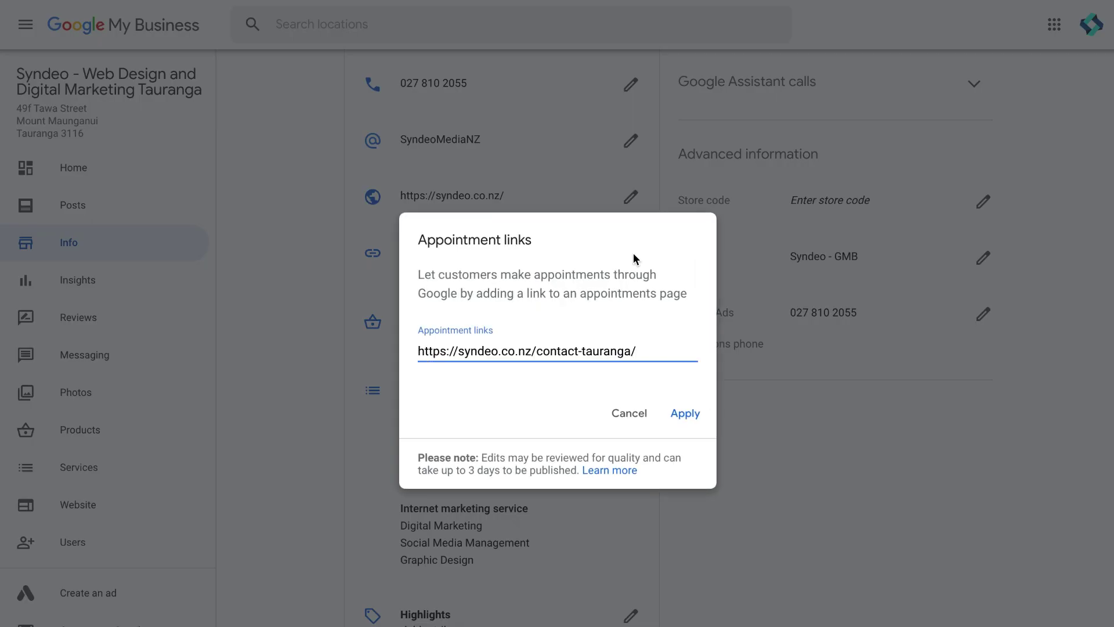
{"action": "left_click", "coordinate": [689, 420]}
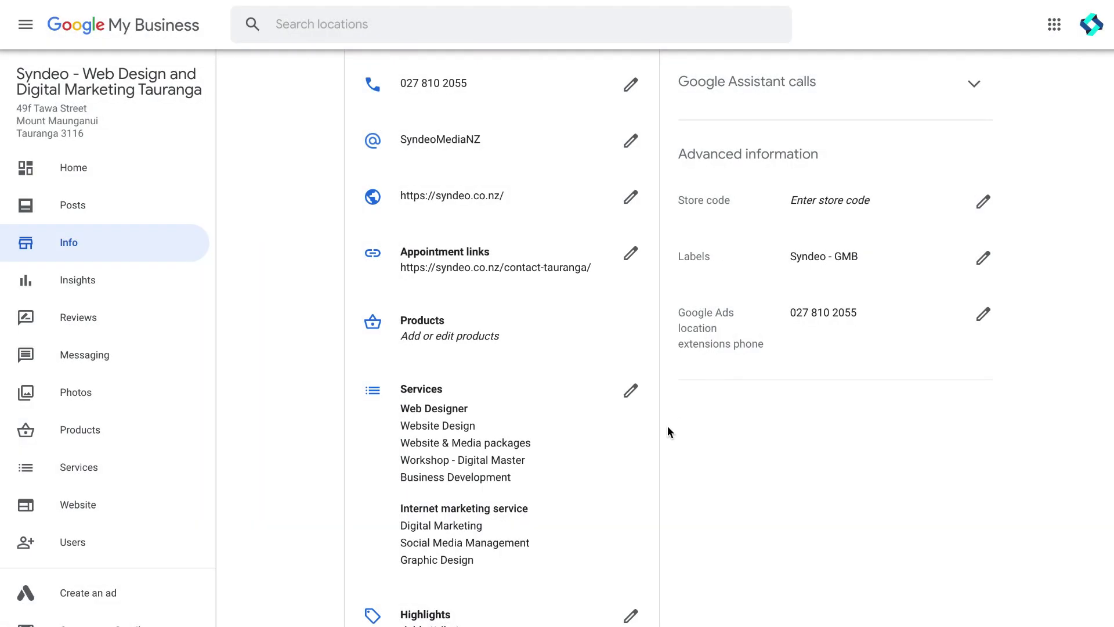
- Open the business's services list and examine the Web Designer primary category
{"action": "scroll", "coordinate": [668, 429], "scroll_direction": "down", "scroll_amount": 2}
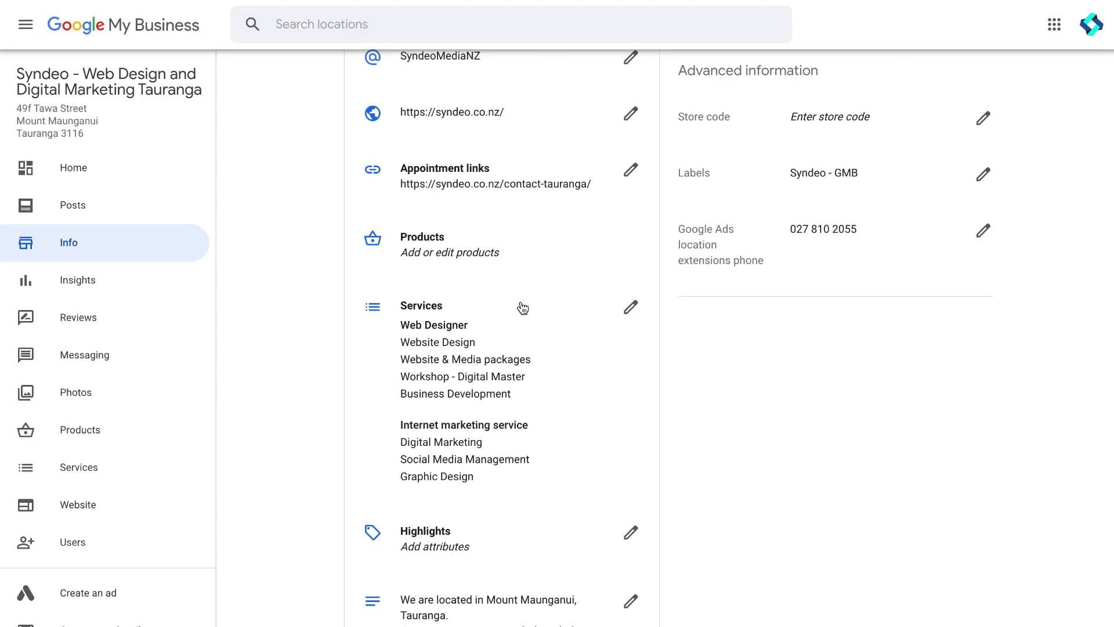
{"action": "scroll", "coordinate": [583, 314], "scroll_direction": "down", "scroll_amount": 1}
{"action": "scroll", "coordinate": [583, 313], "scroll_direction": "down", "scroll_amount": 2}
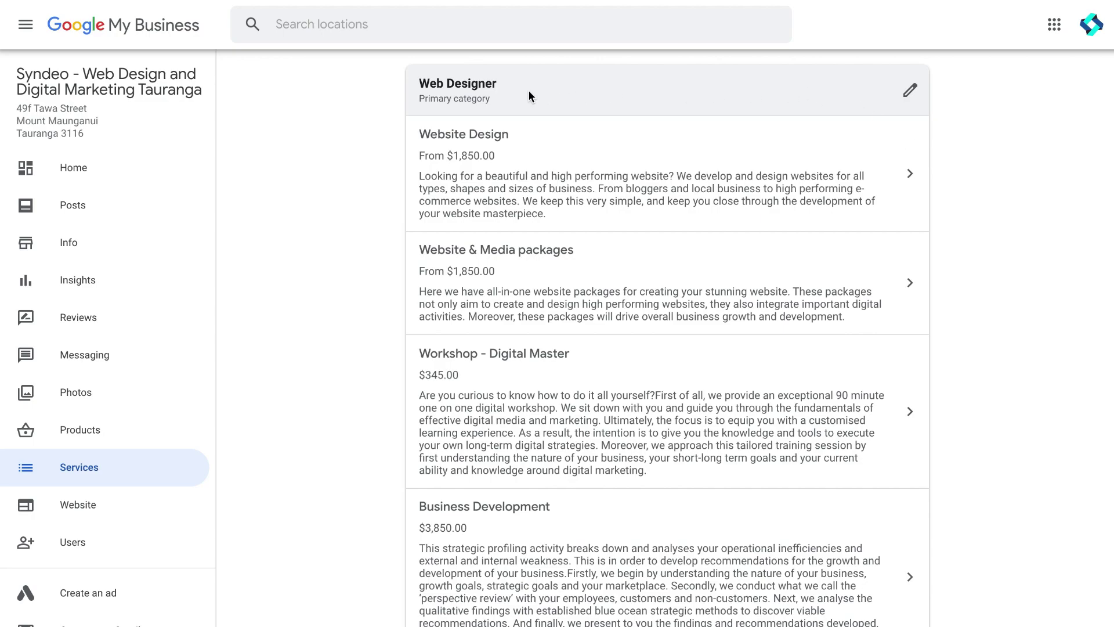
{"action": "left_click_drag", "start_coordinate": [500, 84], "coordinate": [419, 84]}
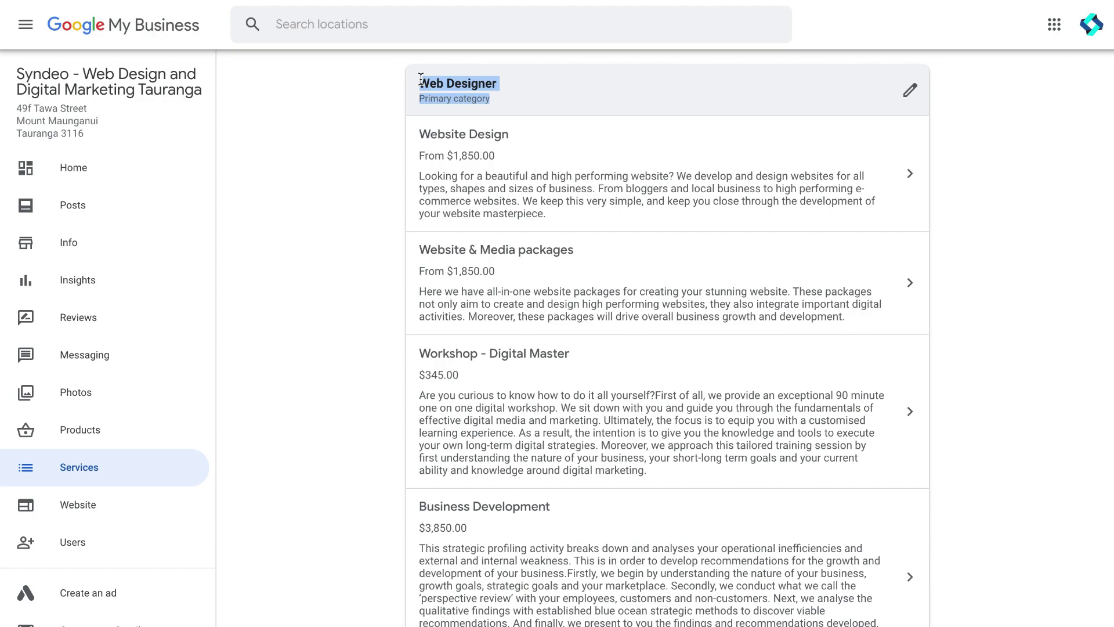
{"action": "left_click", "coordinate": [563, 82]}
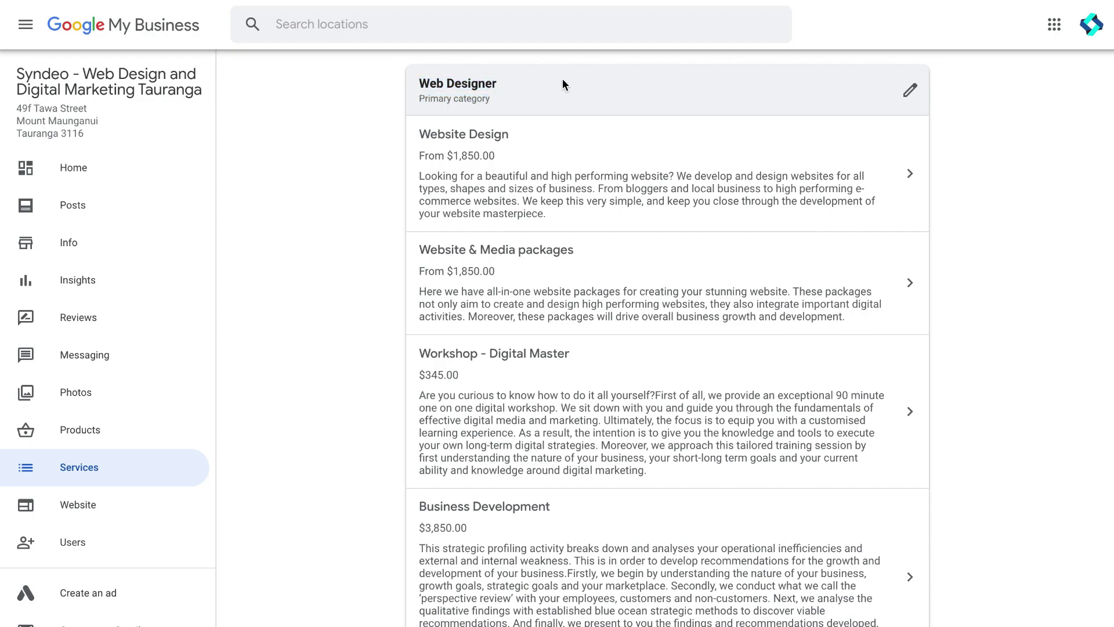
{"action": "scroll", "coordinate": [976, 337], "scroll_direction": "down", "scroll_amount": 1}
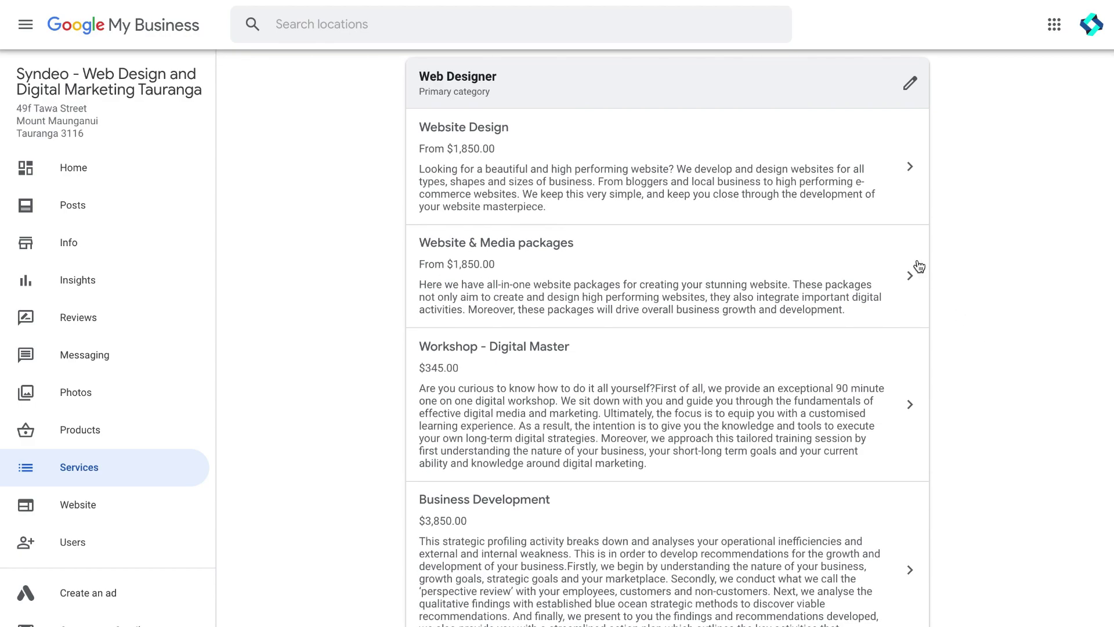
- Open the Website Design service, go through its name, price type and description, and apply the service details
{"action": "left_click", "coordinate": [823, 167]}
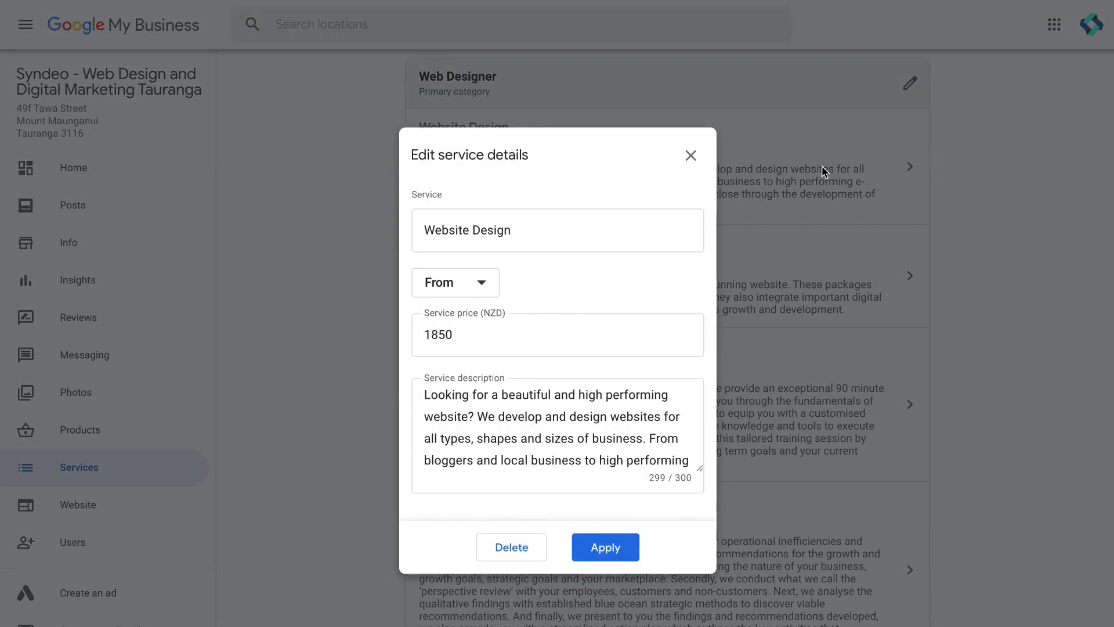
{"action": "left_click", "coordinate": [667, 219]}
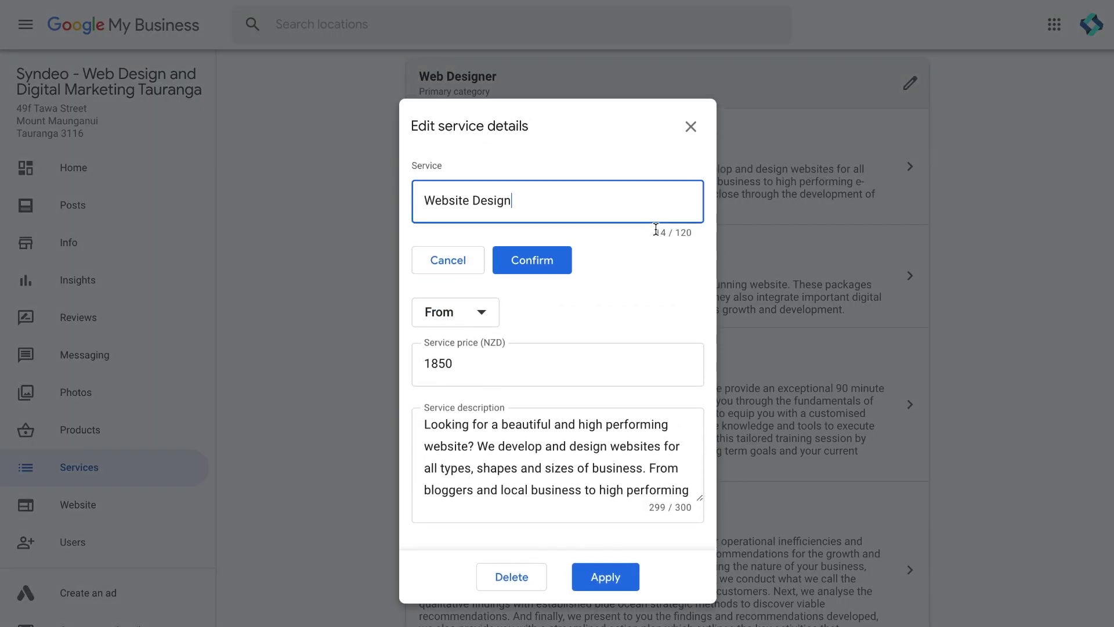
{"action": "left_click", "coordinate": [477, 267]}
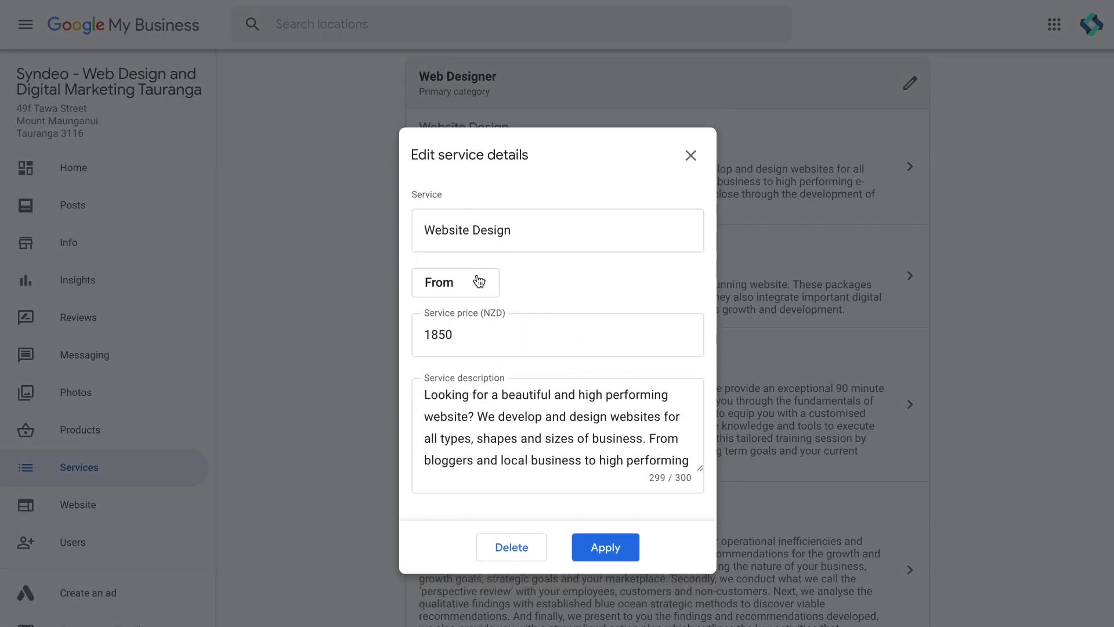
{"action": "left_click", "coordinate": [484, 284]}
{"action": "left_click", "coordinate": [545, 287]}
{"action": "scroll", "coordinate": [549, 401], "scroll_direction": "down", "scroll_amount": 2}
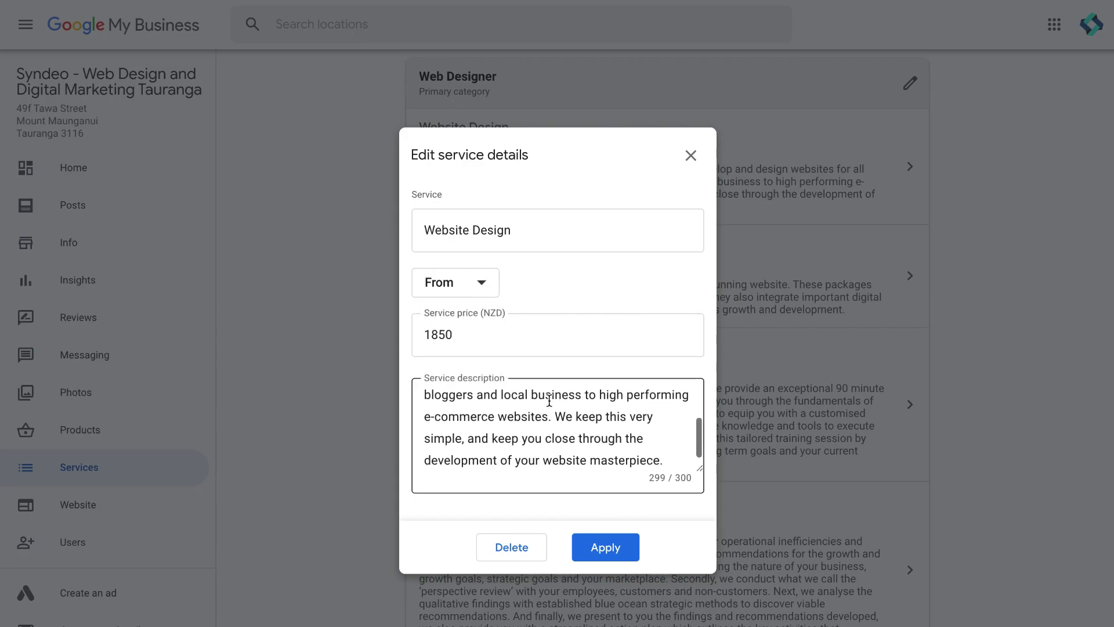
{"action": "left_click", "coordinate": [602, 560]}
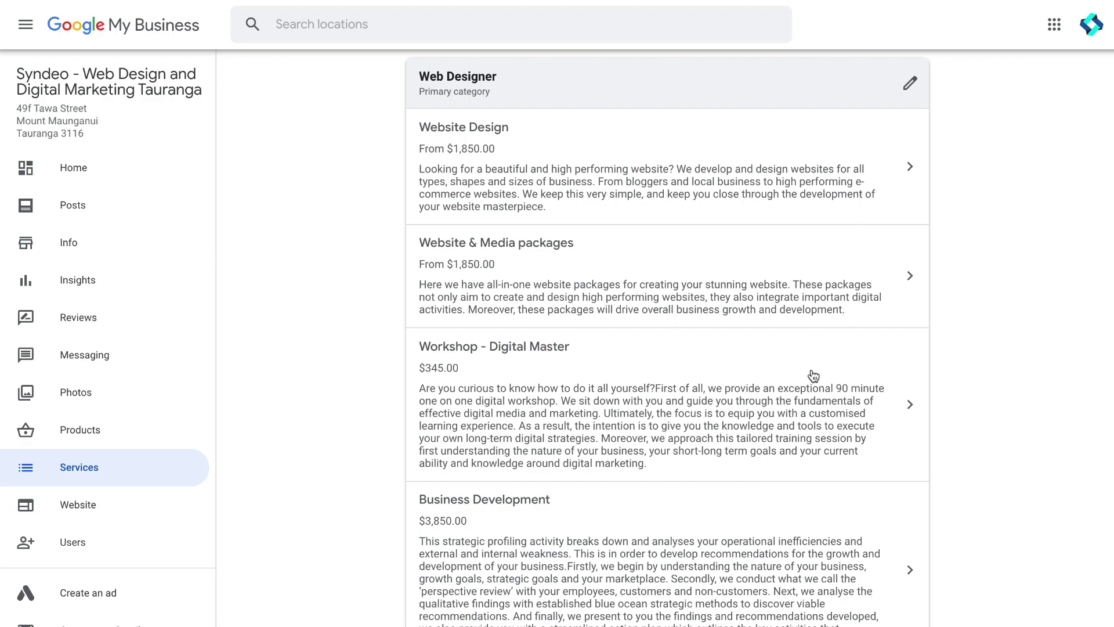
- Examine the remaining Web Designer services and those under the Internet marketing service category, including their prices and descriptions
{"action": "scroll", "coordinate": [812, 374], "scroll_direction": "down", "scroll_amount": 1}
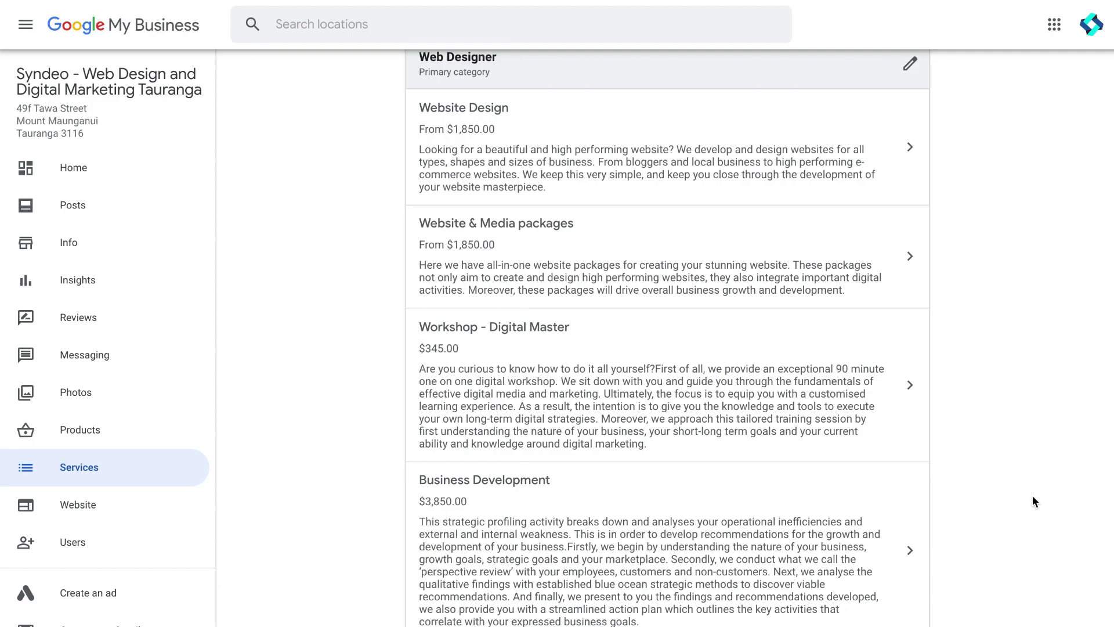
{"action": "scroll", "coordinate": [1043, 494], "scroll_direction": "down", "scroll_amount": 3}
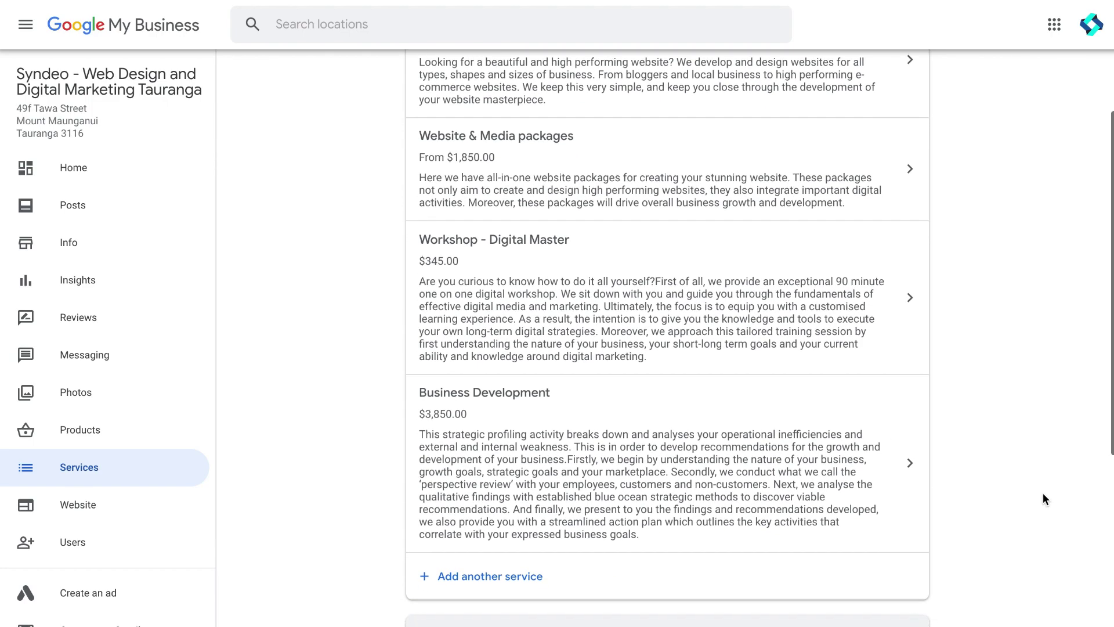
{"action": "scroll", "coordinate": [1043, 499], "scroll_direction": "down", "scroll_amount": 1}
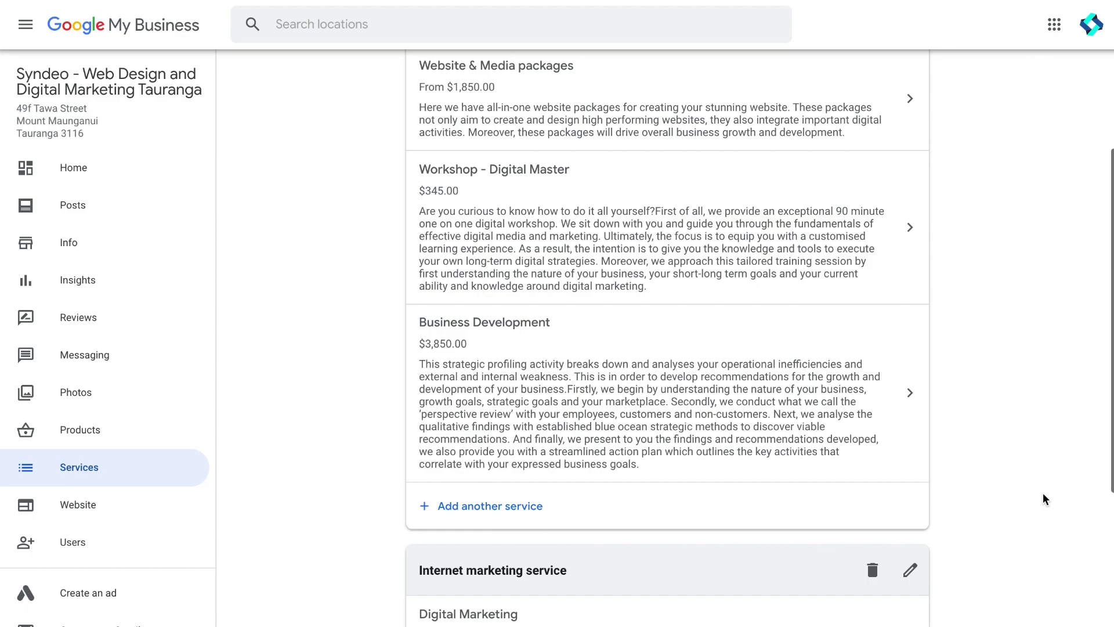
{"action": "scroll", "coordinate": [1043, 499], "scroll_direction": "down", "scroll_amount": 1}
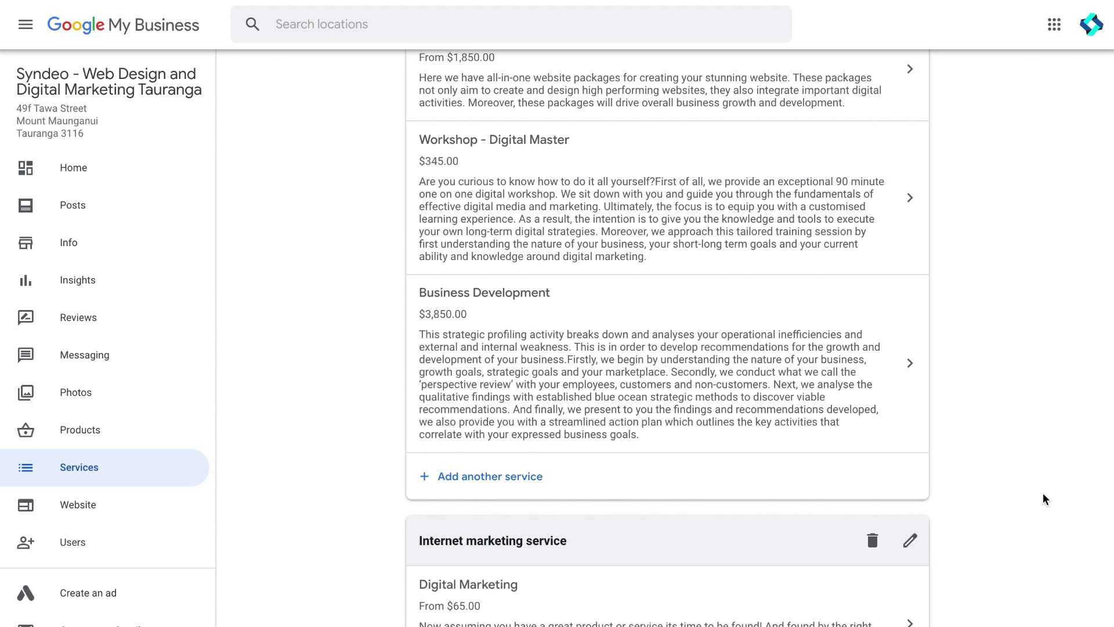
{"action": "scroll", "coordinate": [1045, 499], "scroll_direction": "down", "scroll_amount": 3}
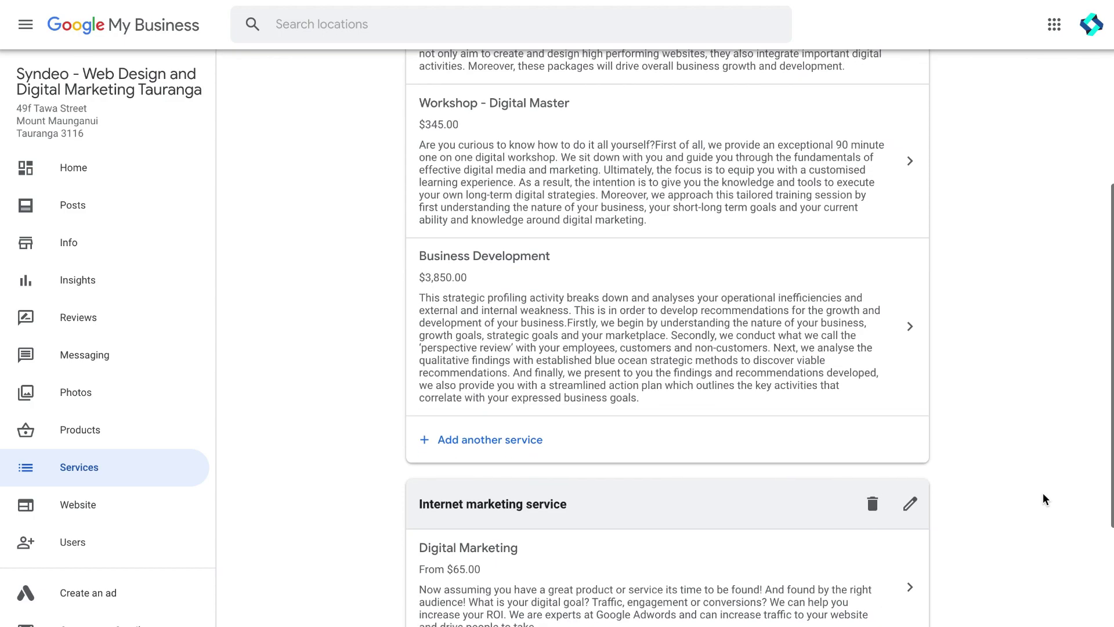
{"action": "scroll", "coordinate": [1044, 499], "scroll_direction": "down", "scroll_amount": 1}
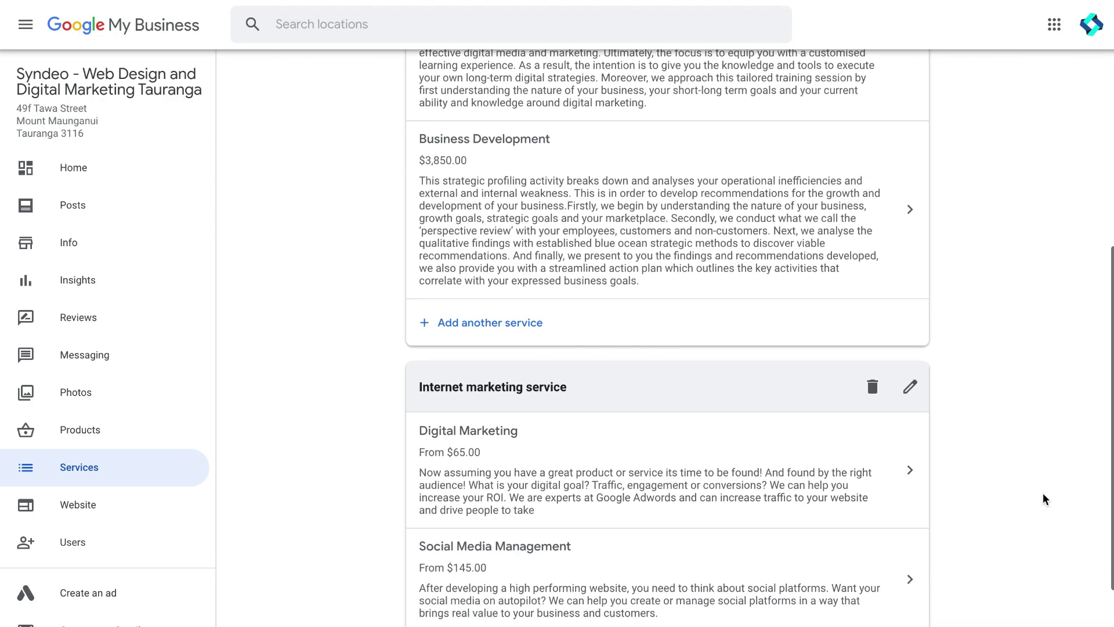
{"action": "left_click_drag", "start_coordinate": [575, 363], "coordinate": [419, 357]}
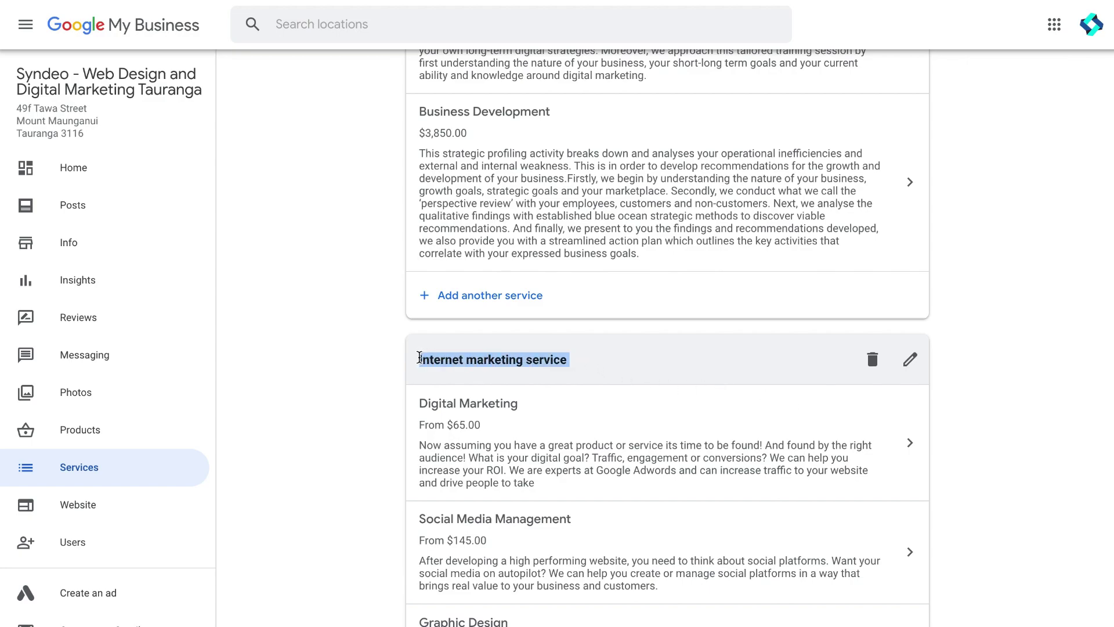
{"action": "left_click", "coordinate": [604, 365]}
{"action": "scroll", "coordinate": [653, 445], "scroll_direction": "down", "scroll_amount": 2}
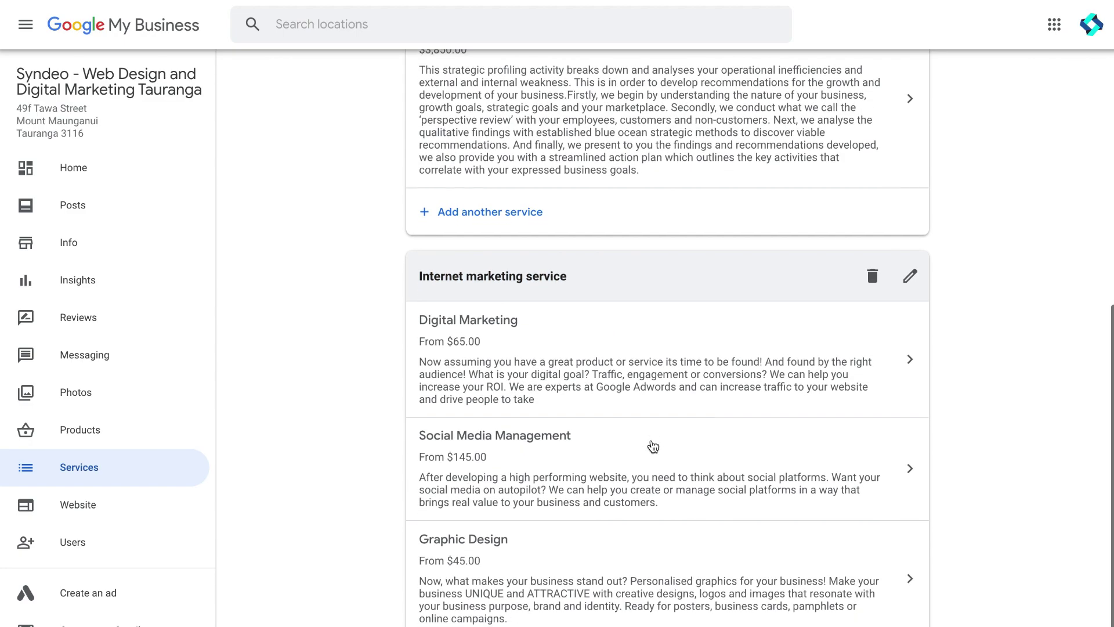
{"action": "scroll", "coordinate": [655, 525], "scroll_direction": "down", "scroll_amount": 1}
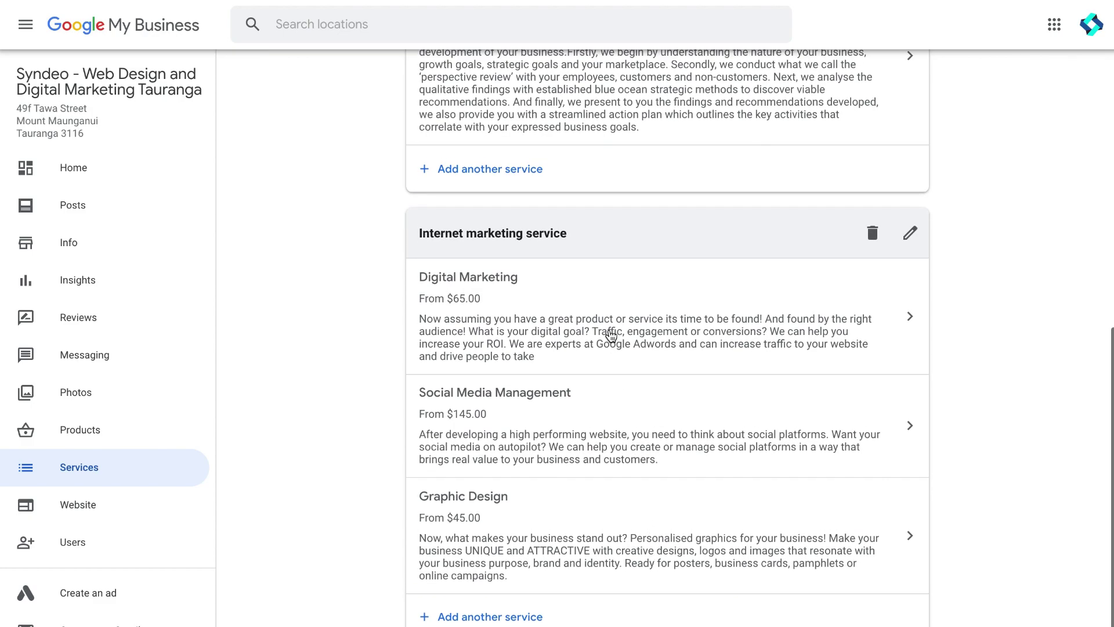
{"action": "scroll", "coordinate": [611, 336], "scroll_direction": "up", "scroll_amount": 1}
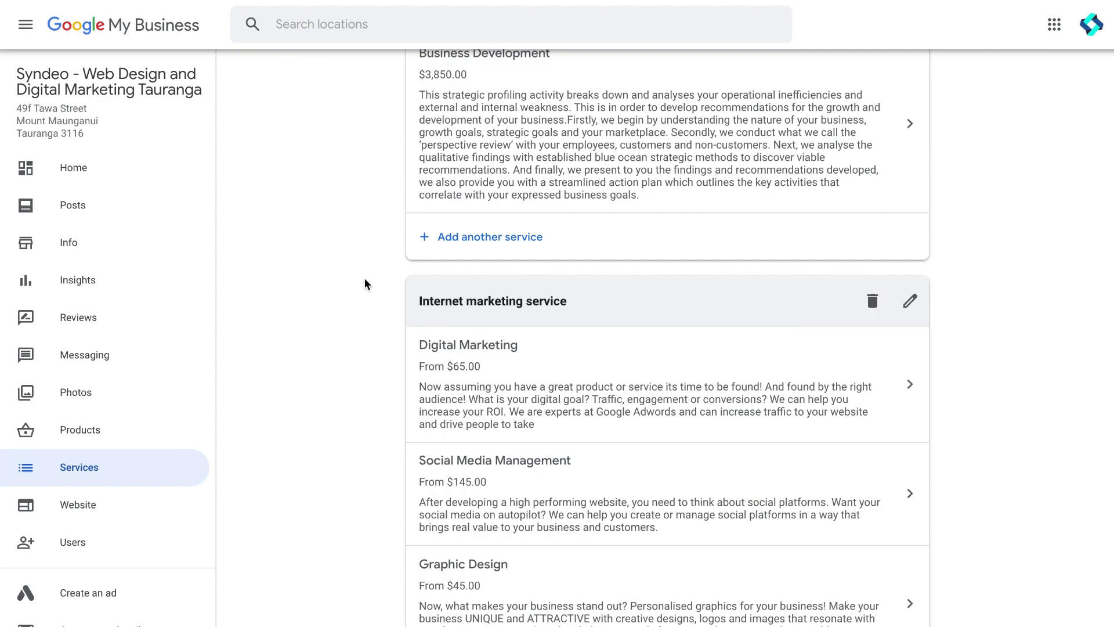
- Return to the business info and open the From the business description for editing
{"action": "left_click", "coordinate": [145, 248]}
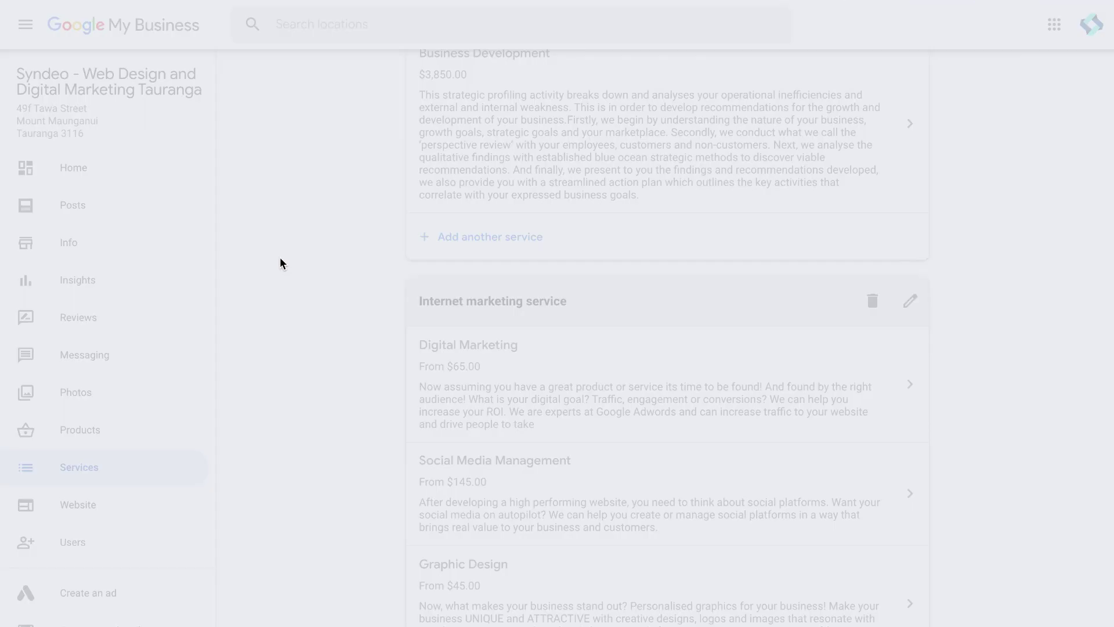
{"action": "scroll", "coordinate": [597, 427], "scroll_direction": "down", "scroll_amount": 10}
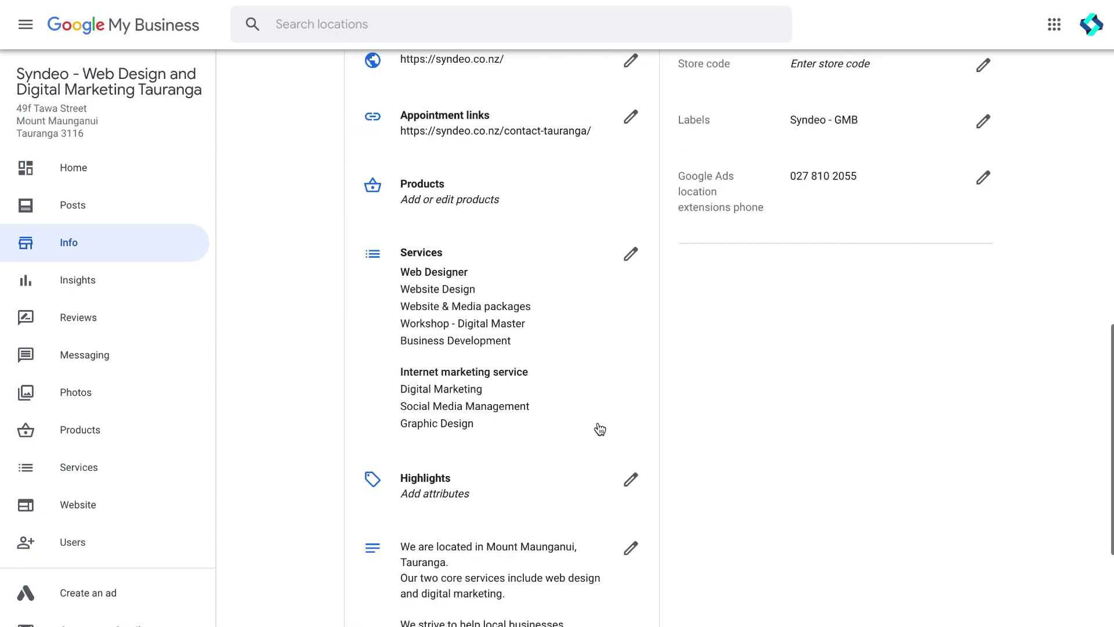
{"action": "scroll", "coordinate": [676, 409], "scroll_direction": "down", "scroll_amount": 1}
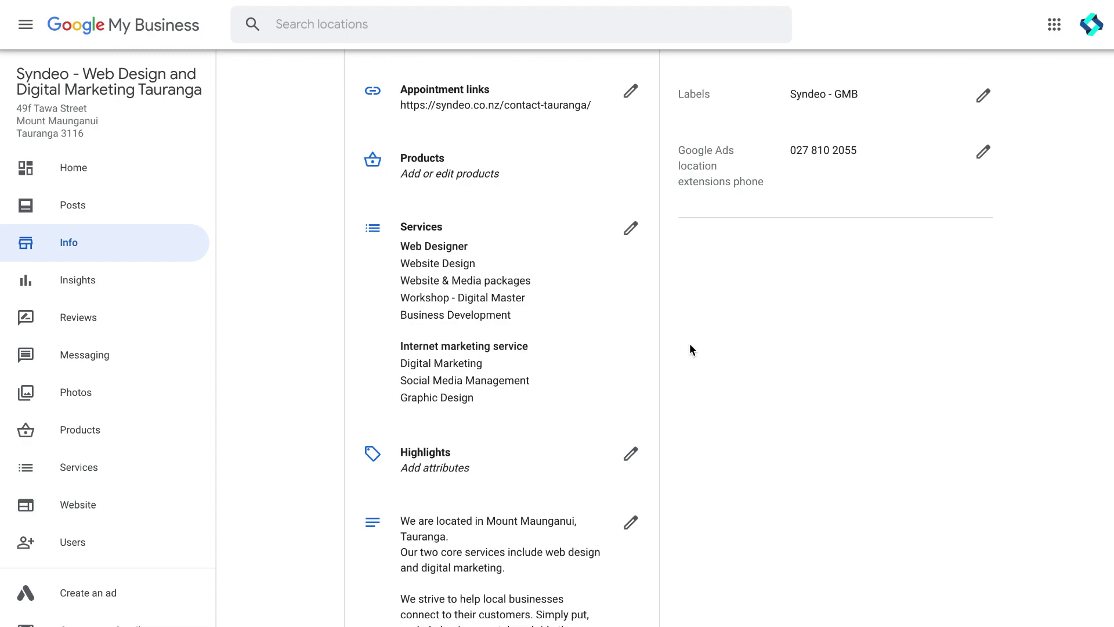
{"action": "scroll", "coordinate": [690, 349], "scroll_direction": "down", "scroll_amount": 2}
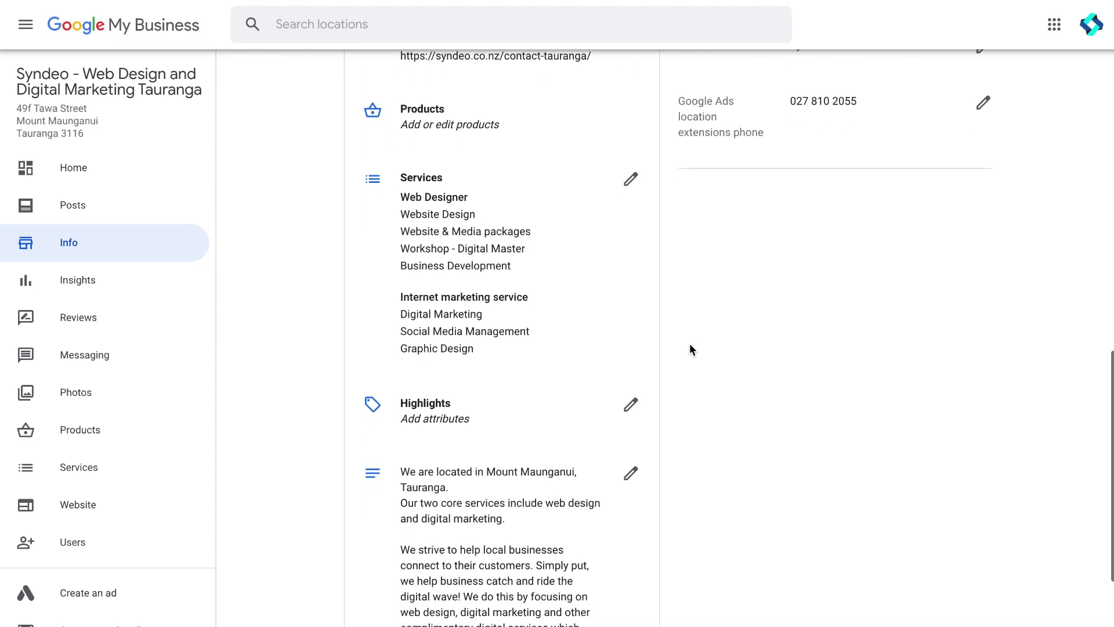
{"action": "scroll", "coordinate": [690, 349], "scroll_direction": "down", "scroll_amount": 3}
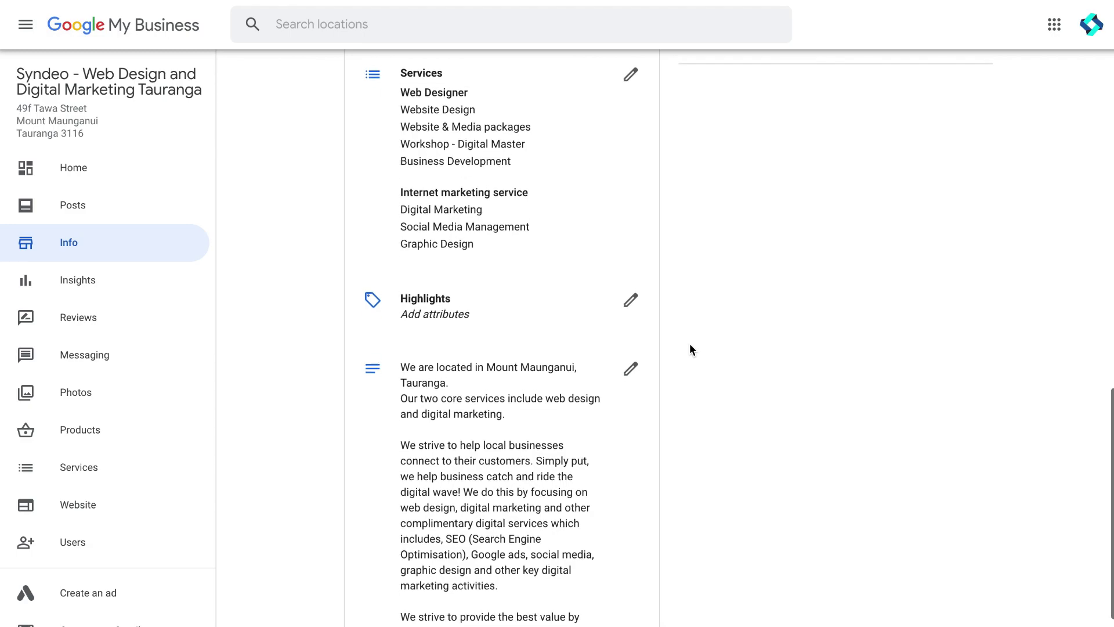
{"action": "scroll", "coordinate": [691, 347], "scroll_direction": "down", "scroll_amount": 2}
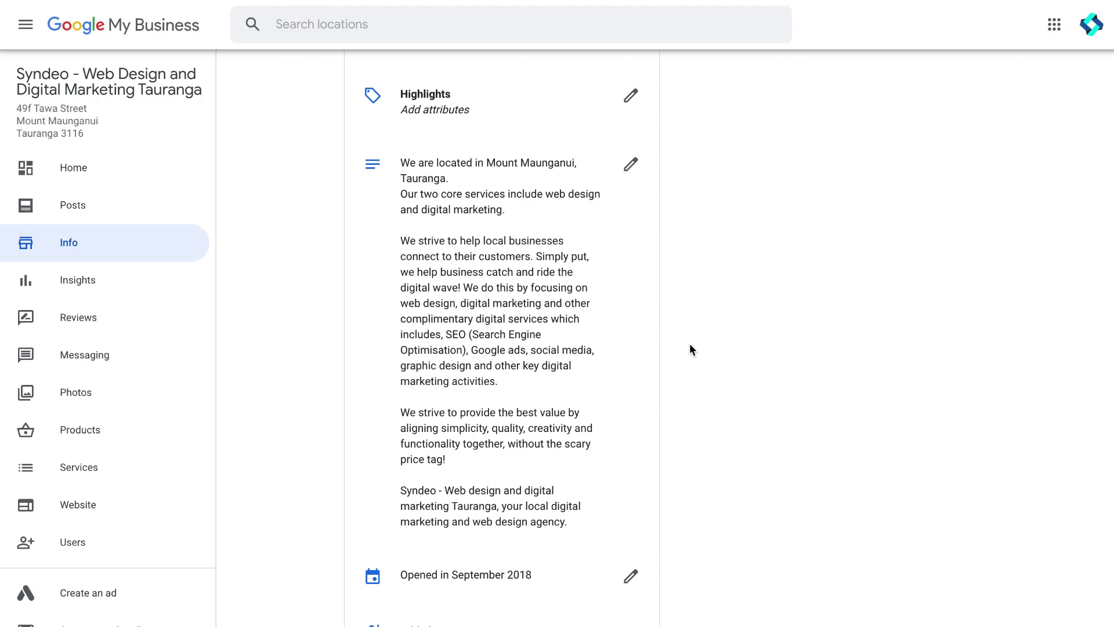
{"action": "left_click", "coordinate": [629, 168]}
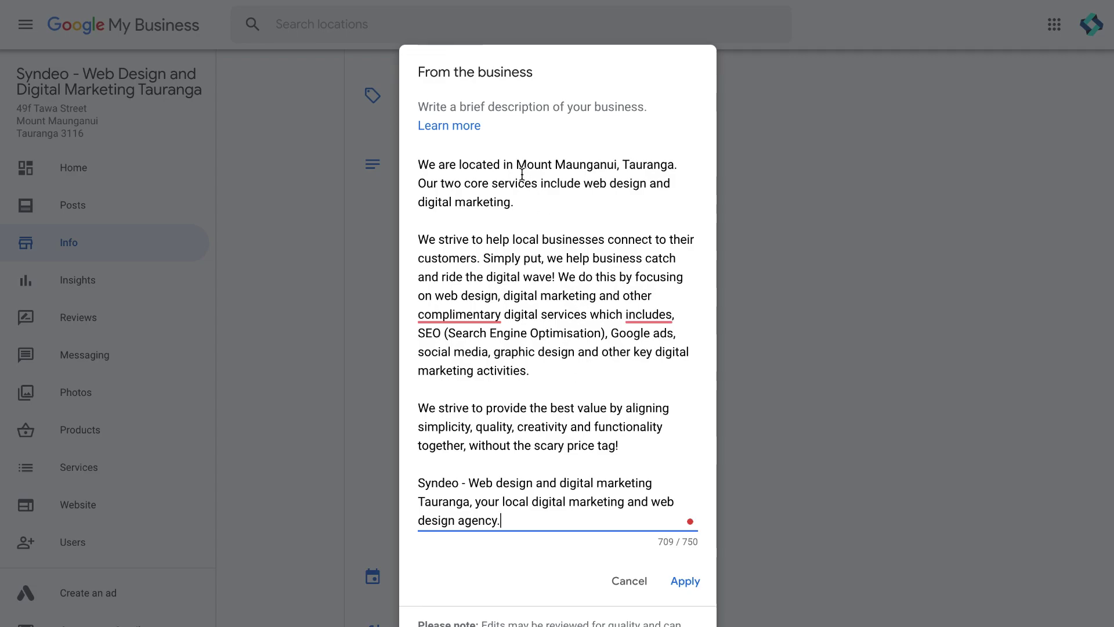
- Highlight the location, the web design and digital marketing keywords, and the closing agency phrase in the business description
{"action": "left_click_drag", "start_coordinate": [517, 165], "coordinate": [677, 166]}
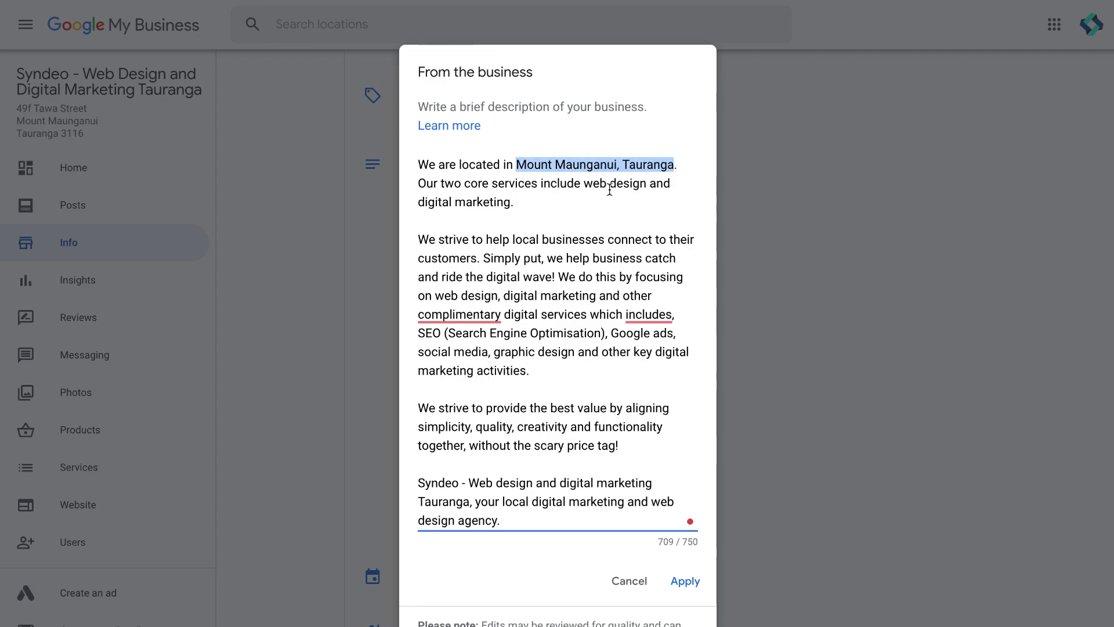
{"action": "left_click", "coordinate": [593, 198]}
{"action": "left_click_drag", "start_coordinate": [585, 185], "coordinate": [648, 184]}
{"action": "left_click", "coordinate": [594, 212]}
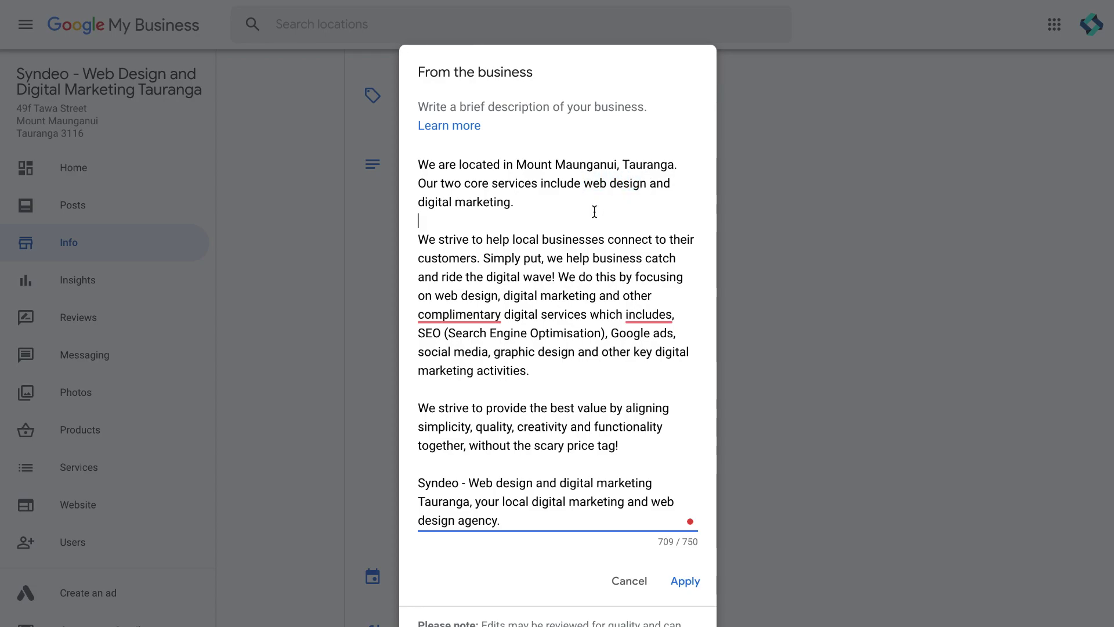
{"action": "left_click_drag", "start_coordinate": [511, 203], "coordinate": [421, 204]}
{"action": "left_click", "coordinate": [524, 201]}
{"action": "left_click_drag", "start_coordinate": [531, 502], "coordinate": [537, 516]}
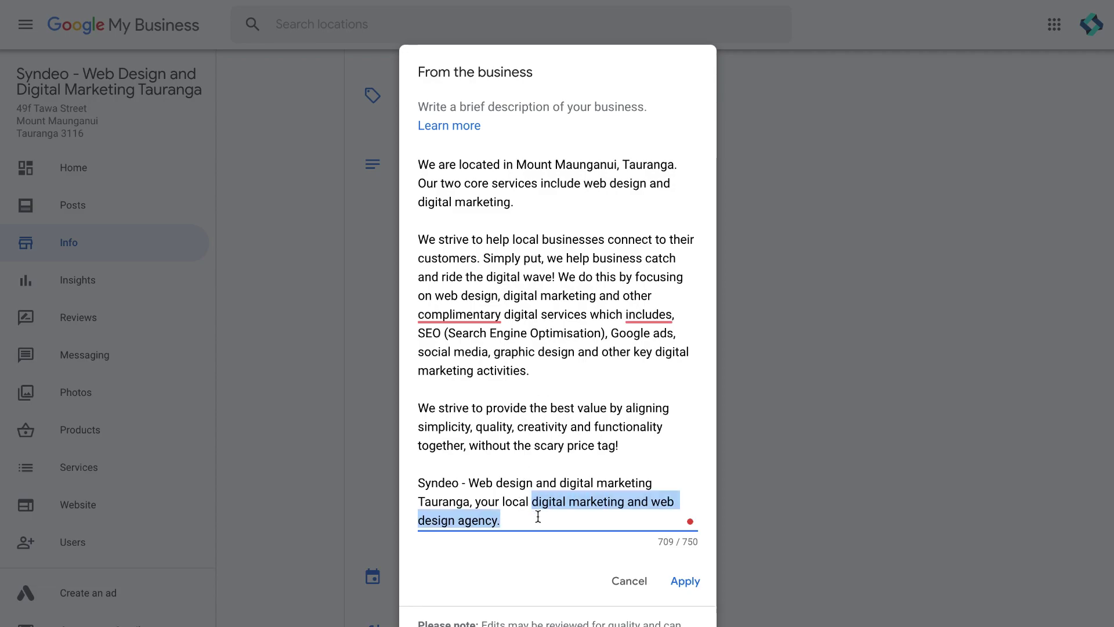
{"action": "left_click", "coordinate": [553, 465]}
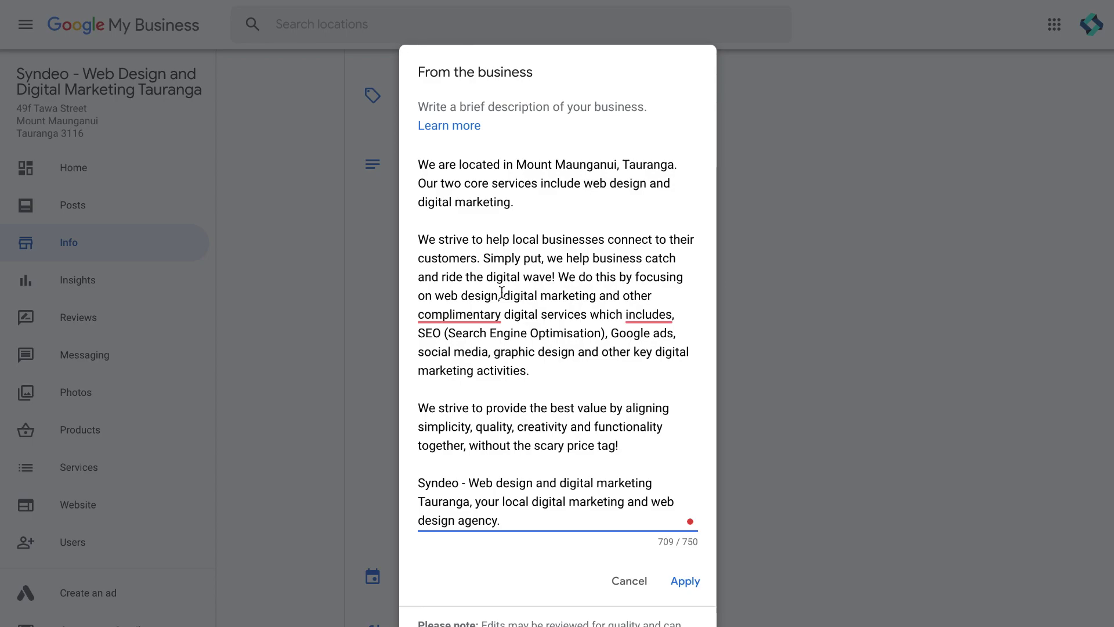
- Highlight the passage listing web design, digital marketing, SEO, Google ads and social media, and apply the business description
{"action": "left_click_drag", "start_coordinate": [435, 296], "coordinate": [562, 372]}
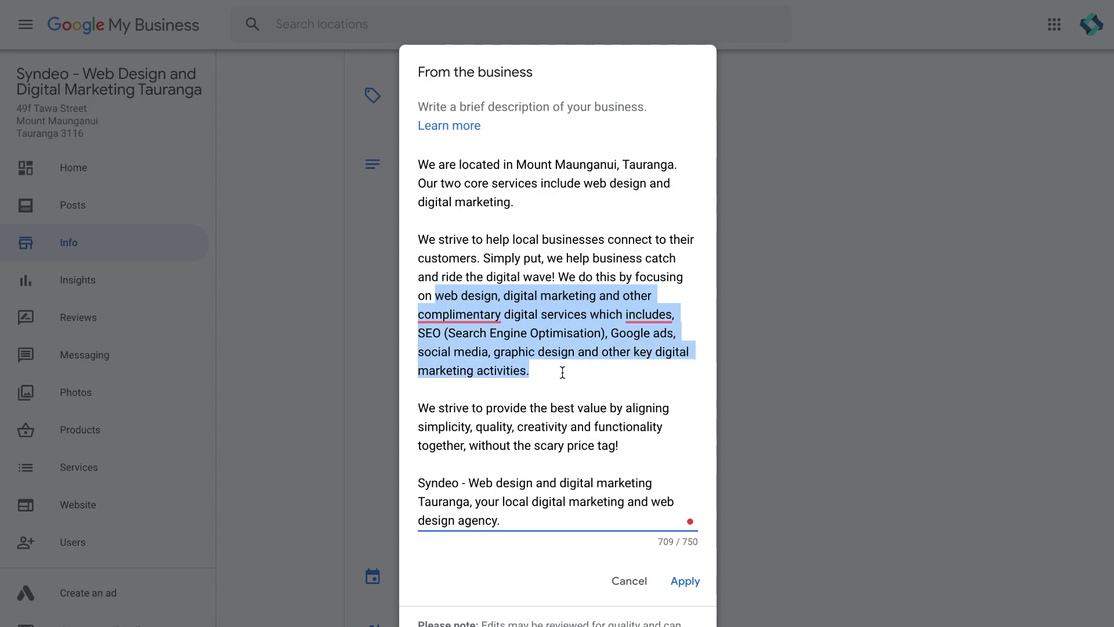
{"action": "left_click", "coordinate": [562, 372]}
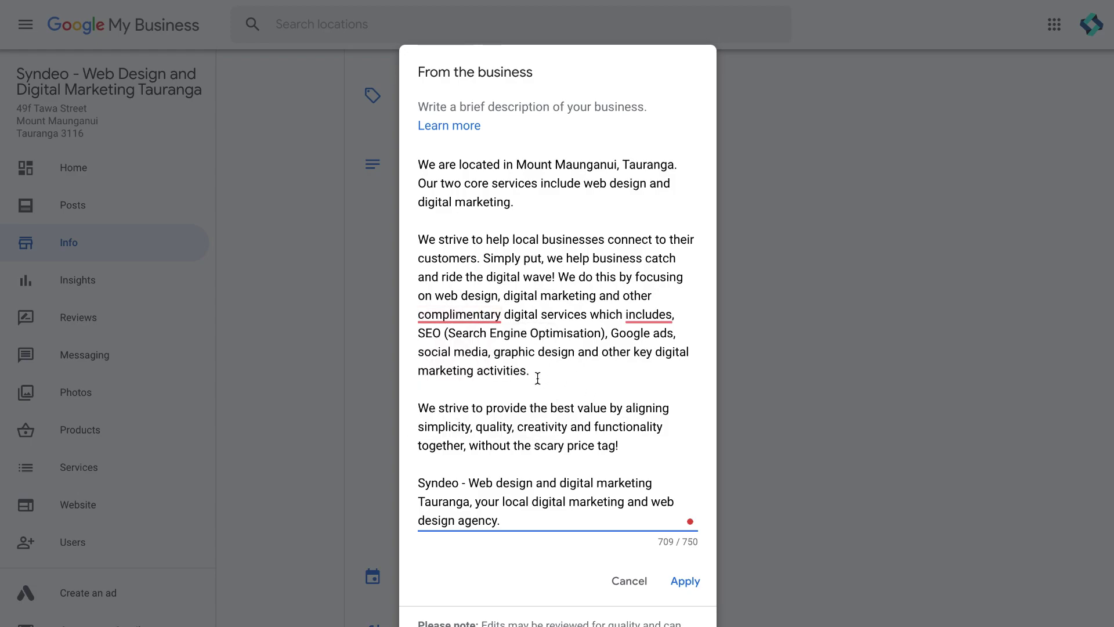
{"action": "left_click", "coordinate": [684, 582]}
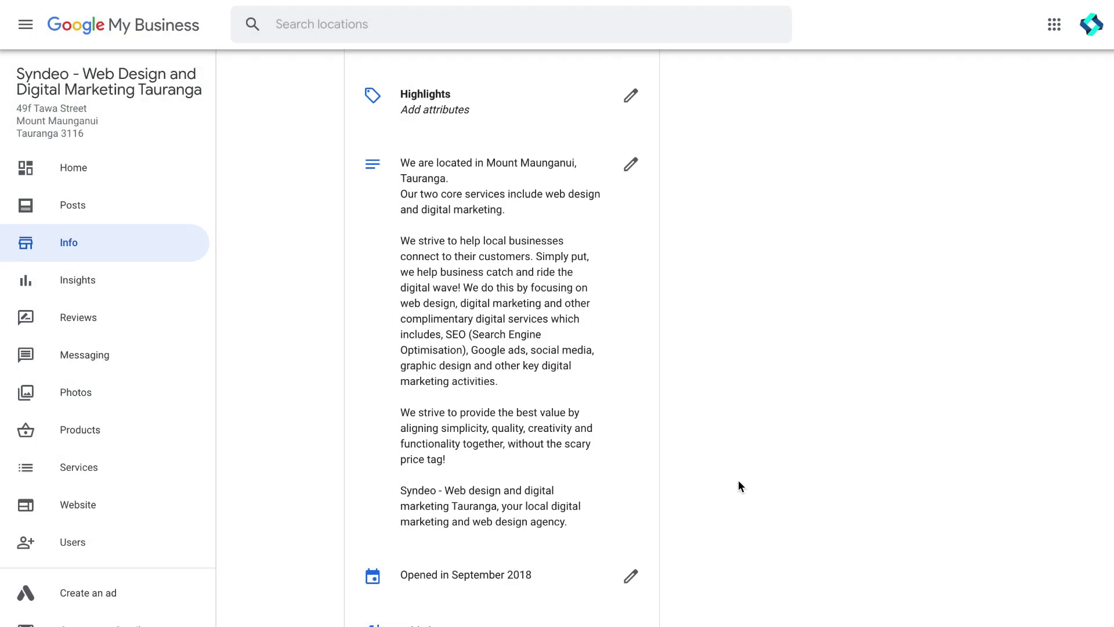
- Look over the completed info sections, from contact details and website links to products, services, highlights and description
{"action": "scroll", "coordinate": [738, 479], "scroll_direction": "down", "scroll_amount": 1}
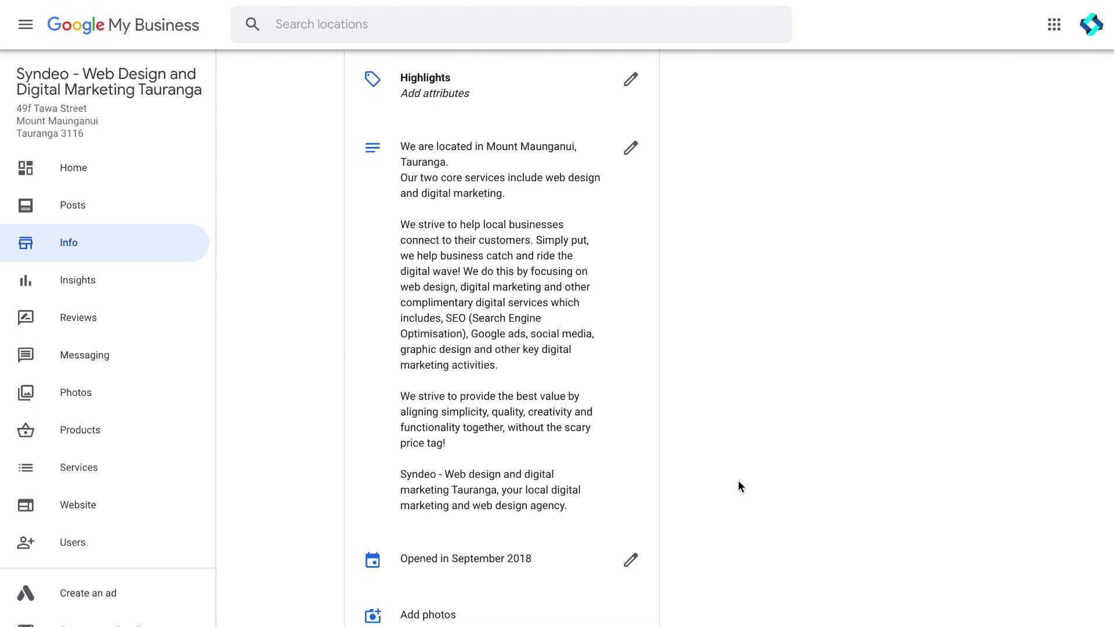
{"action": "scroll", "coordinate": [738, 481], "scroll_direction": "up", "scroll_amount": 10}
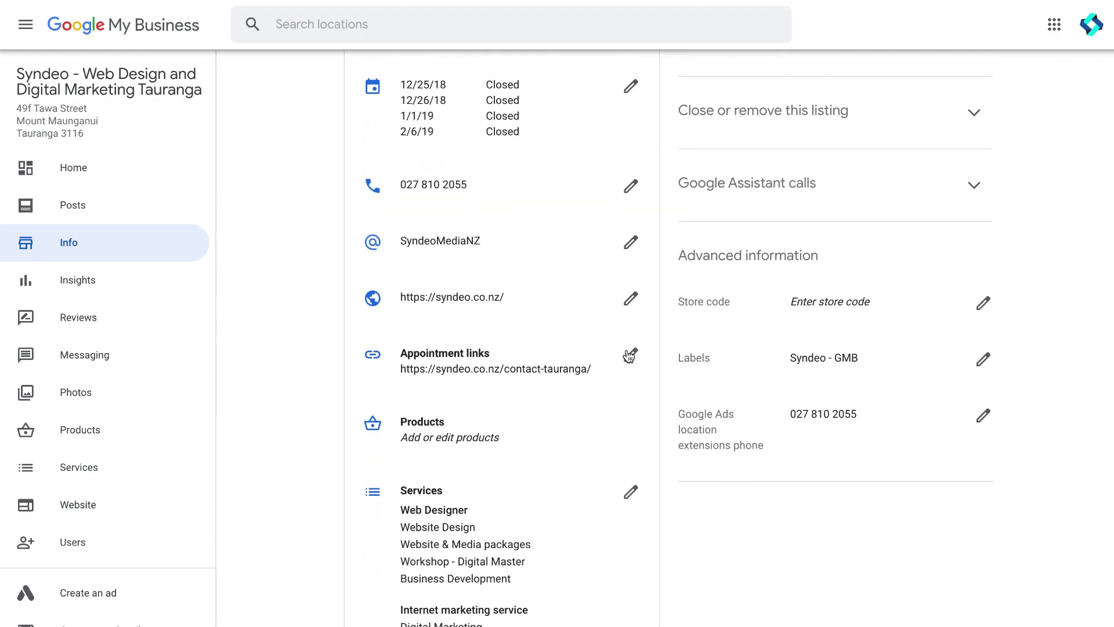
{"action": "scroll", "coordinate": [630, 367], "scroll_direction": "down", "scroll_amount": 1}
{"action": "scroll", "coordinate": [630, 366], "scroll_direction": "down", "scroll_amount": 1}
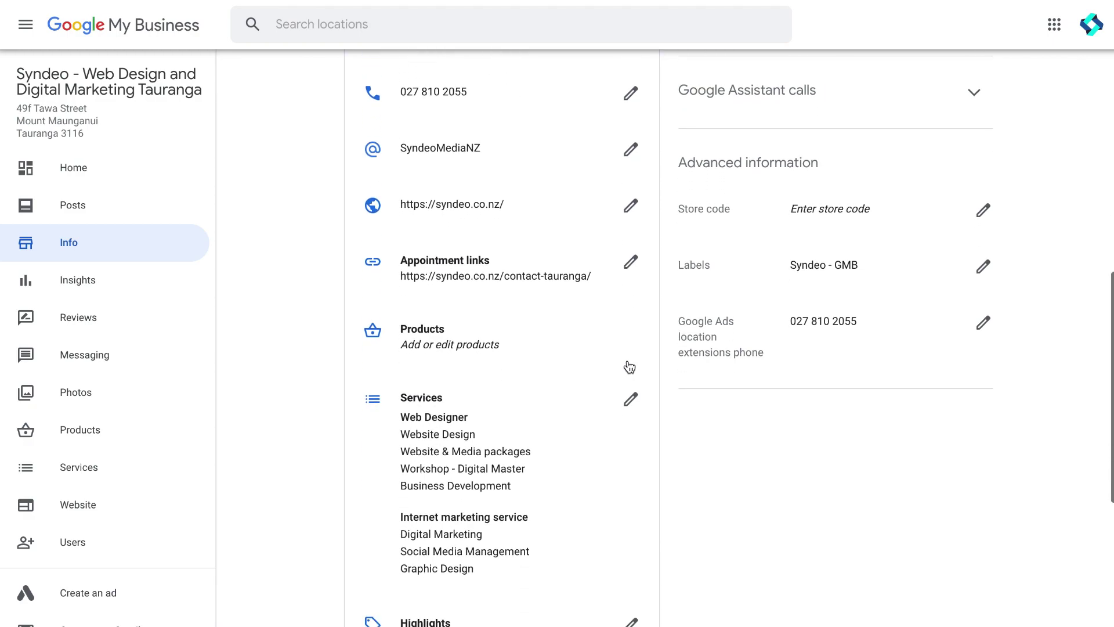
{"action": "scroll", "coordinate": [551, 463], "scroll_direction": "down", "scroll_amount": 3}
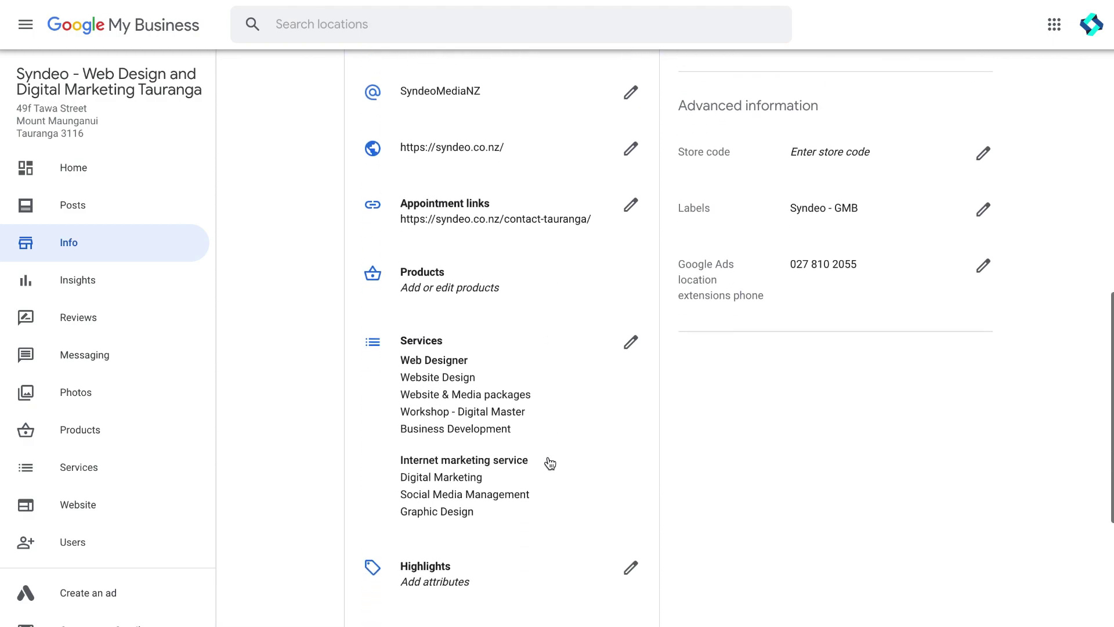
{"action": "scroll", "coordinate": [550, 464], "scroll_direction": "down", "scroll_amount": 2}
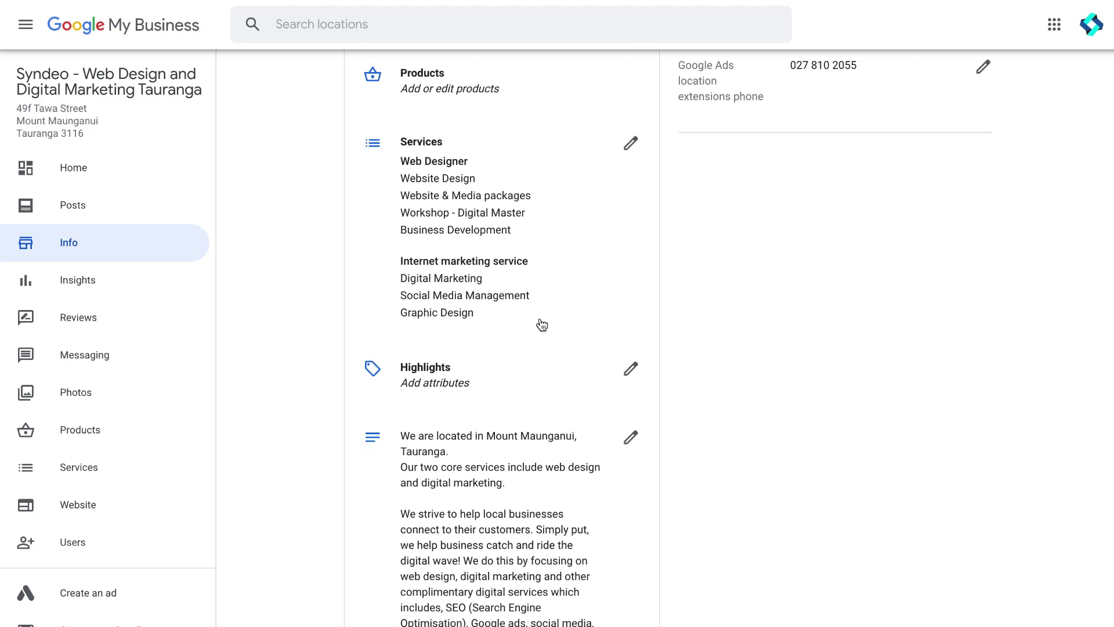
{"action": "scroll", "coordinate": [566, 476], "scroll_direction": "down", "scroll_amount": 3}
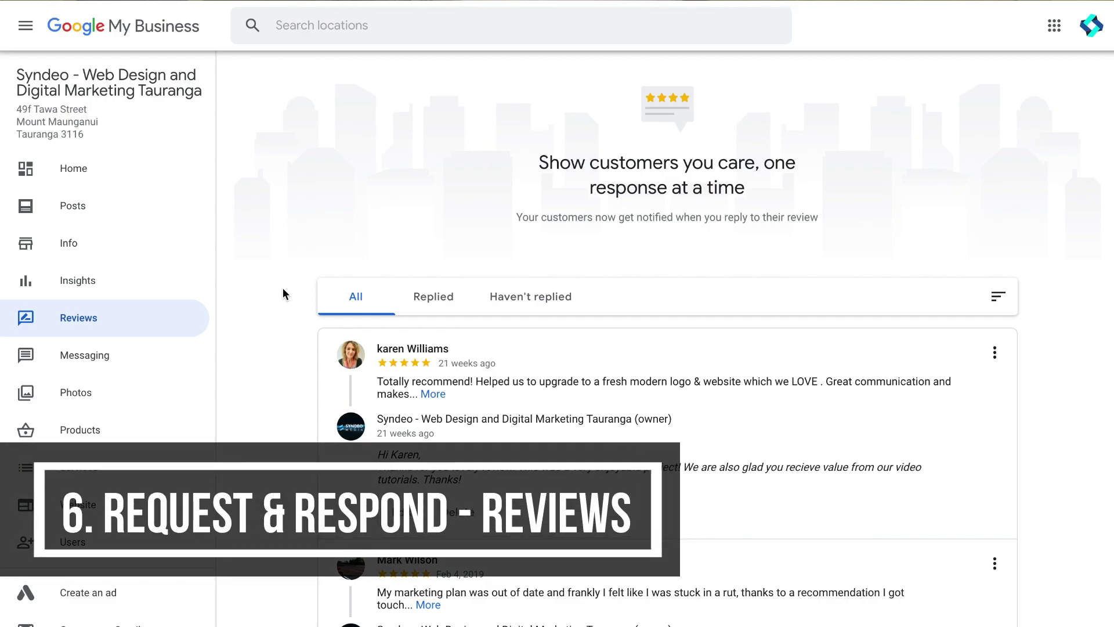
- Examine the customer reviews and the owner's replies to them
{"action": "scroll", "coordinate": [284, 287], "scroll_direction": "down", "scroll_amount": 2}
{"action": "scroll", "coordinate": [283, 289], "scroll_direction": "down", "scroll_amount": 4}
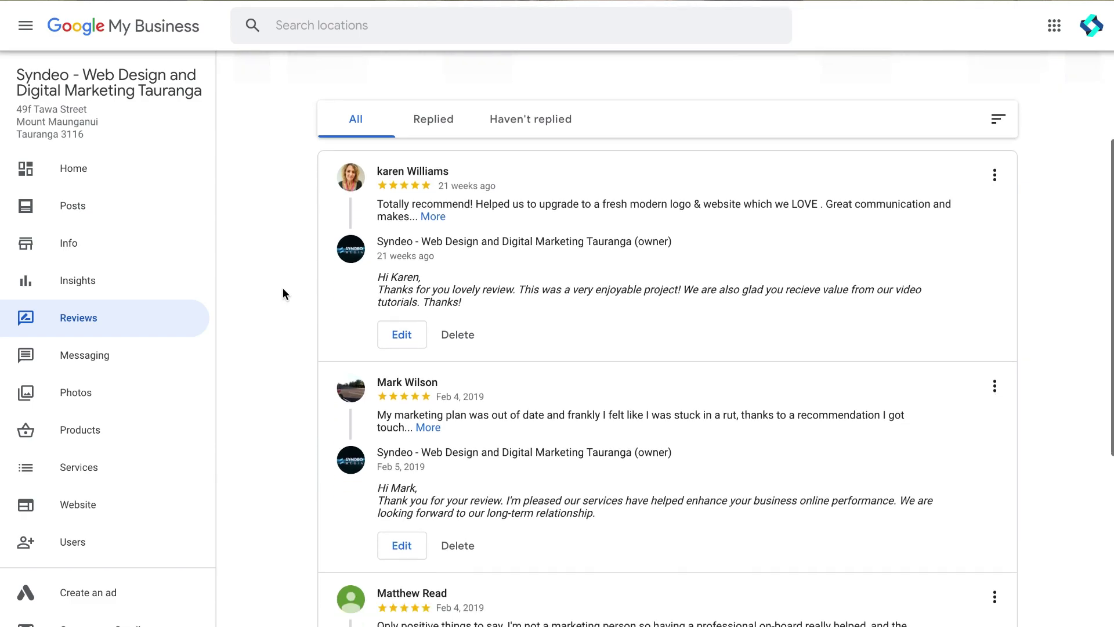
{"action": "scroll", "coordinate": [283, 289], "scroll_direction": "down", "scroll_amount": 5}
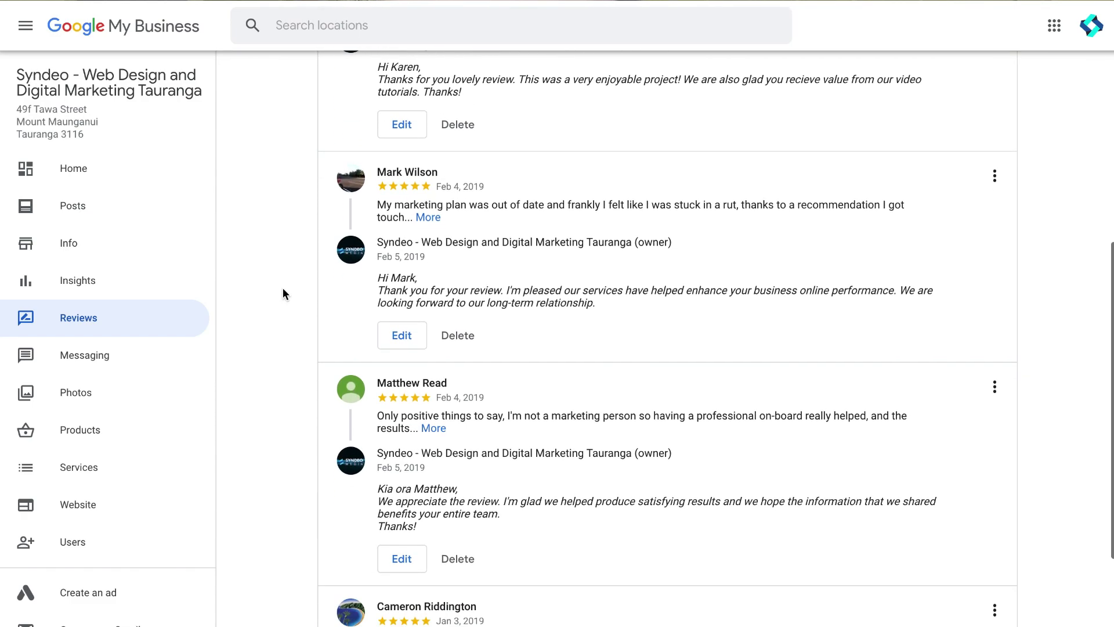
{"action": "scroll", "coordinate": [283, 288], "scroll_direction": "down", "scroll_amount": 2}
{"action": "scroll", "coordinate": [284, 289], "scroll_direction": "up", "scroll_amount": 1}
{"action": "scroll", "coordinate": [283, 288], "scroll_direction": "up", "scroll_amount": 1}
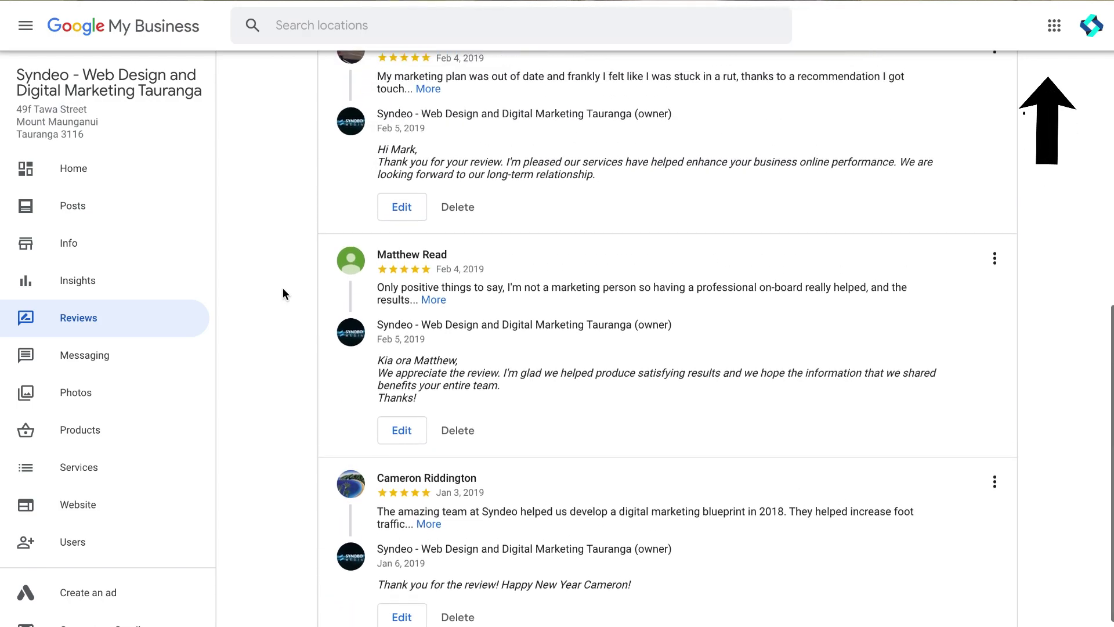
{"action": "scroll", "coordinate": [283, 288], "scroll_direction": "up", "scroll_amount": 2}
{"action": "scroll", "coordinate": [283, 289], "scroll_direction": "up", "scroll_amount": 3}
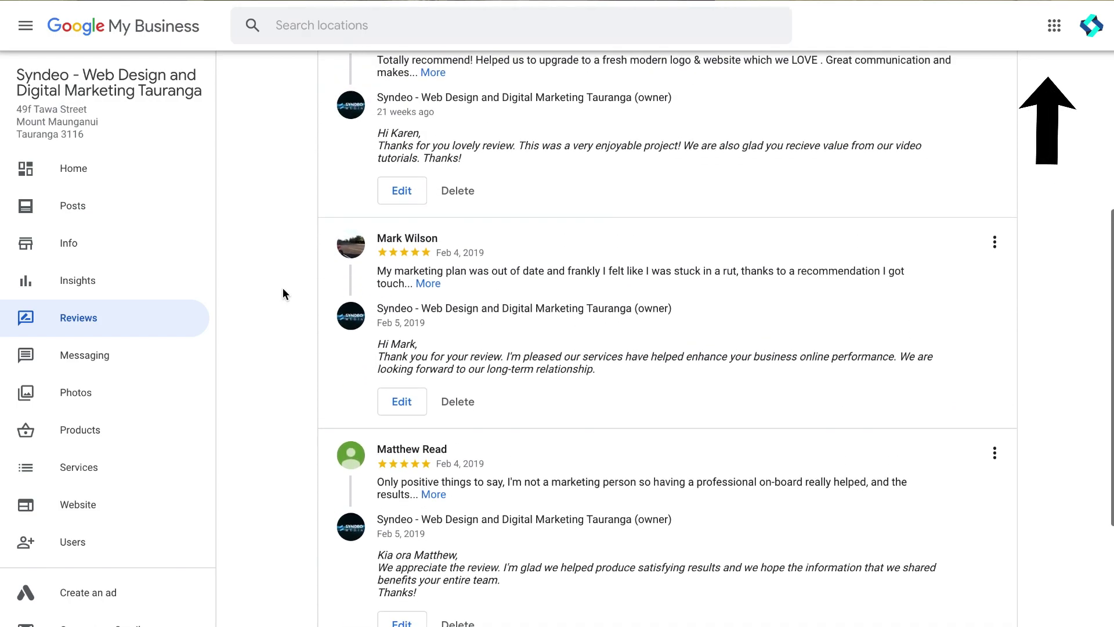
{"action": "scroll", "coordinate": [283, 288], "scroll_direction": "up", "scroll_amount": 3}
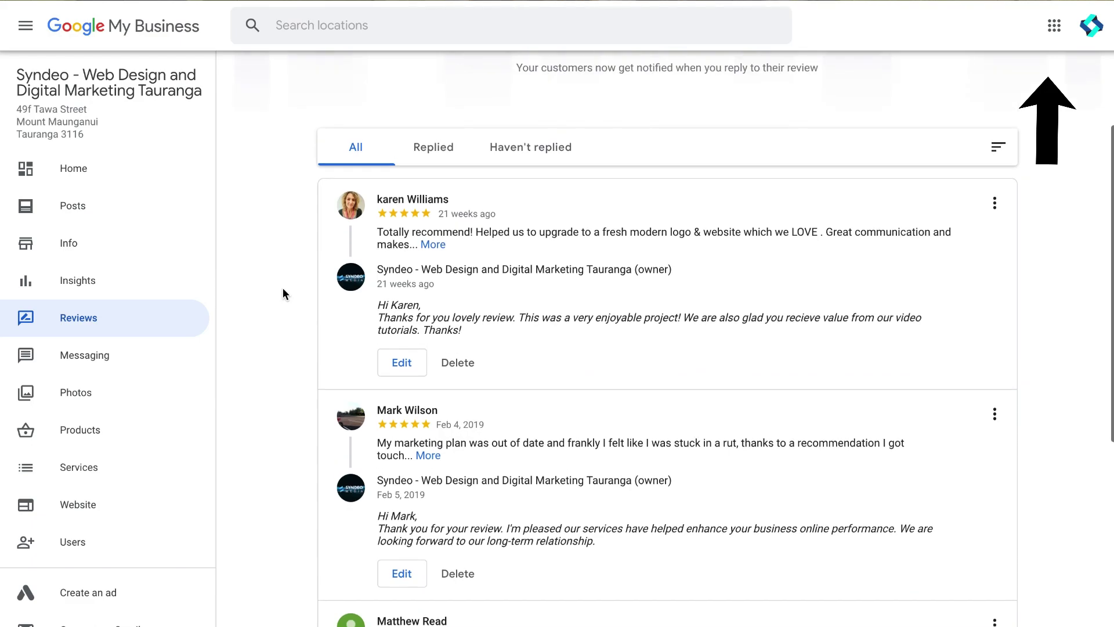
{"action": "scroll", "coordinate": [283, 287], "scroll_direction": "up", "scroll_amount": 2}
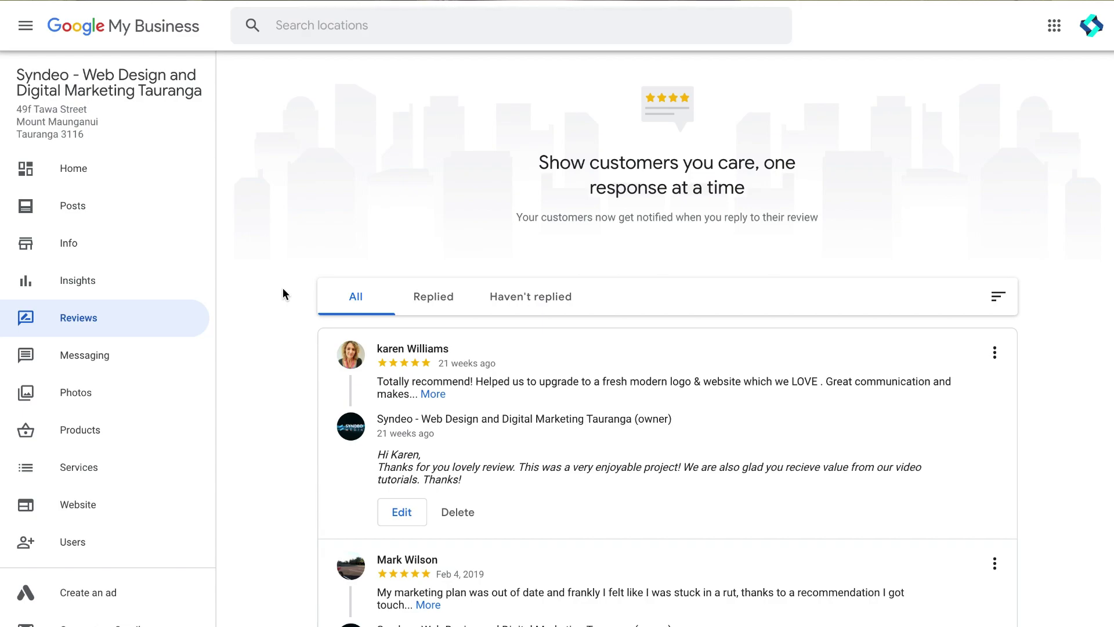
- View the replied reviews and the reviews without a reply, and return to the list of all reviews
{"action": "left_click", "coordinate": [428, 301]}
{"action": "left_click", "coordinate": [535, 299]}
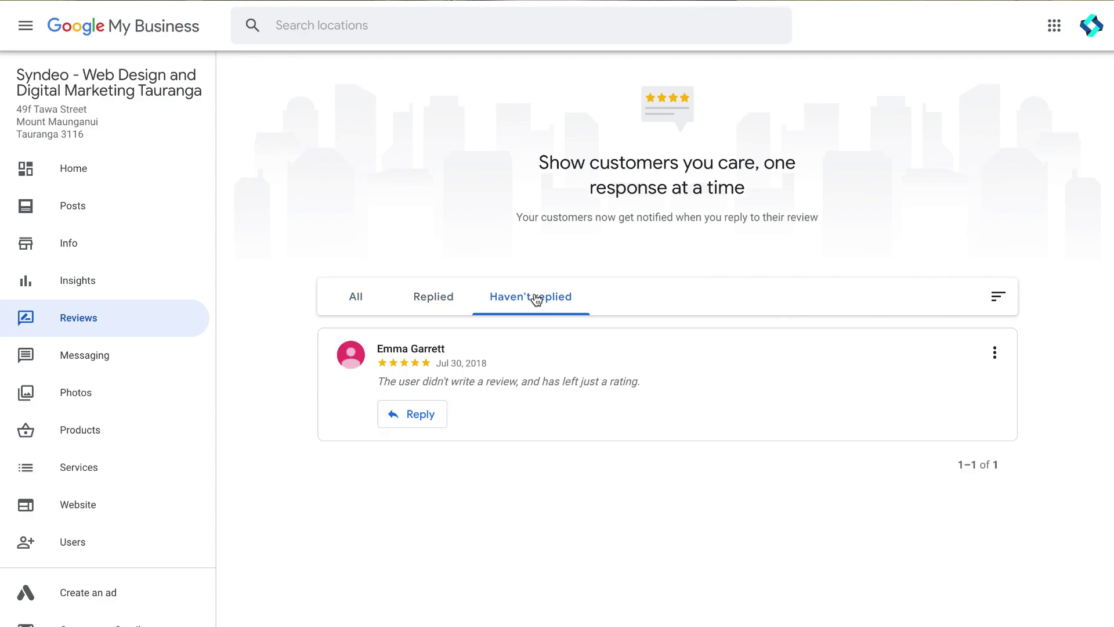
{"action": "left_click", "coordinate": [435, 300]}
{"action": "left_click", "coordinate": [372, 306]}
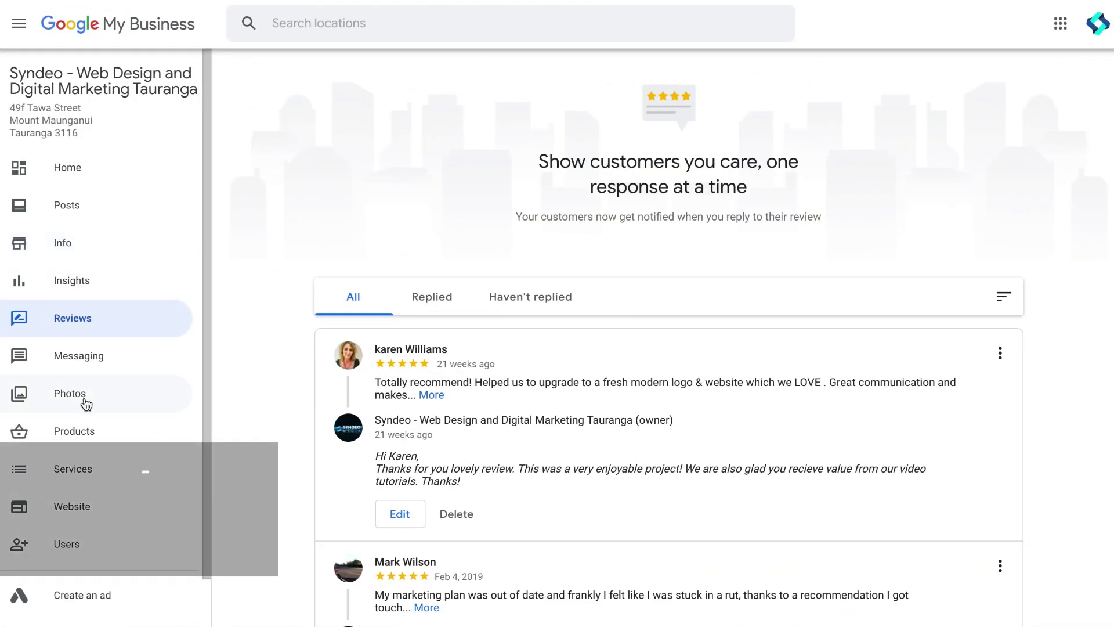
- Open the business photos and browse the By owner, By customer, 360, Video, Interior, Exterior, At work, Team and Identity categories
{"action": "left_click", "coordinate": [83, 396]}
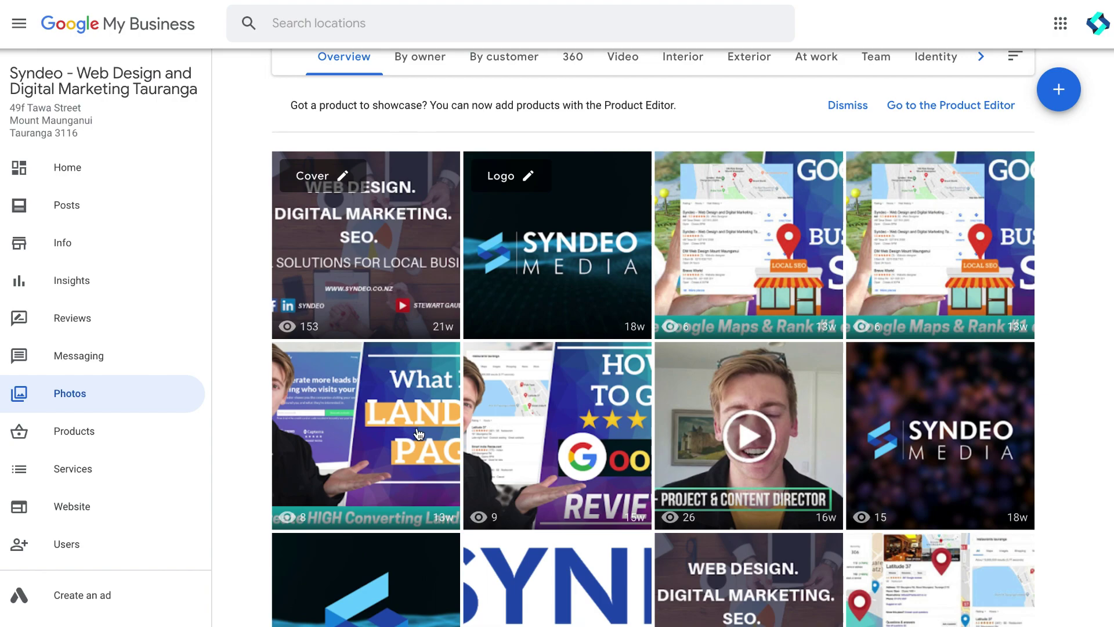
{"action": "left_click", "coordinate": [426, 71]}
{"action": "left_click", "coordinate": [497, 65]}
{"action": "left_click", "coordinate": [562, 67]}
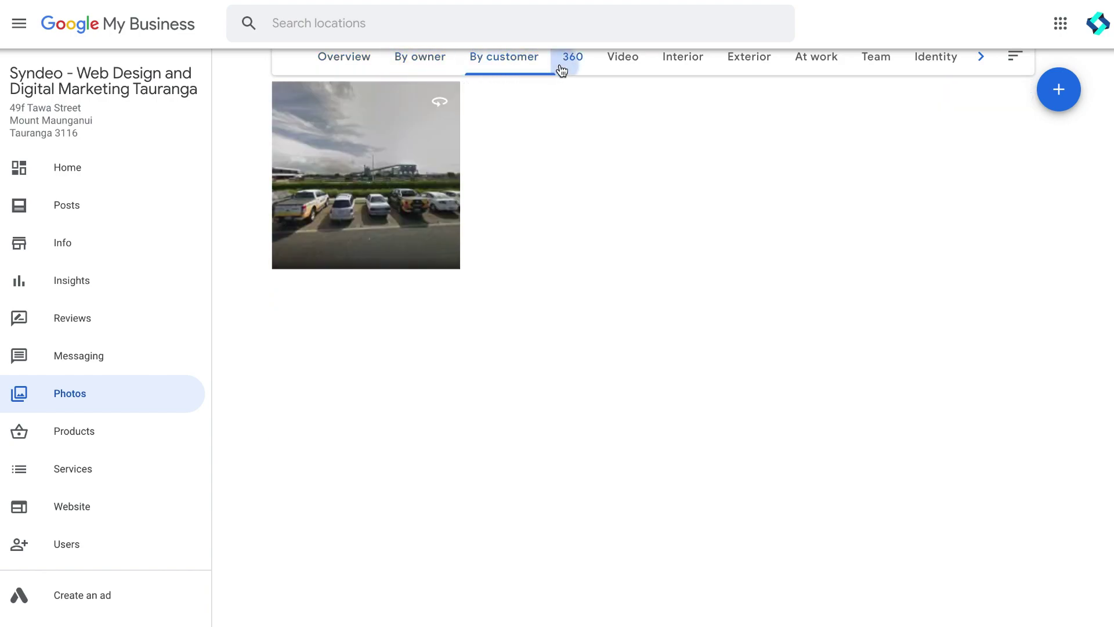
{"action": "left_click", "coordinate": [620, 70]}
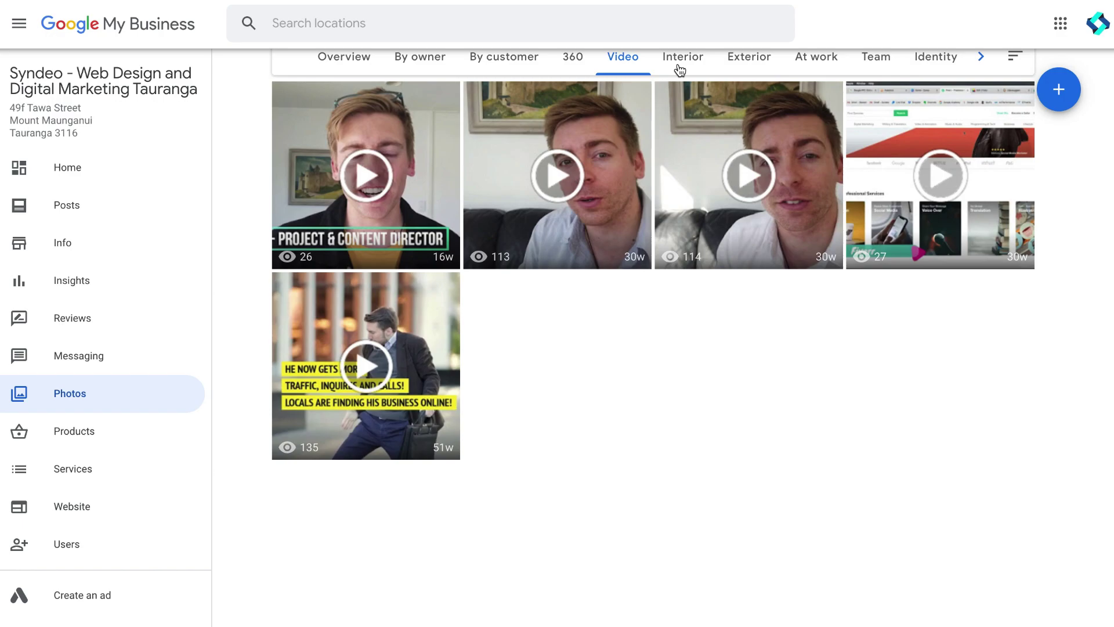
{"action": "left_click", "coordinate": [681, 69]}
{"action": "left_click", "coordinate": [737, 70]}
{"action": "left_click", "coordinate": [804, 68]}
{"action": "left_click", "coordinate": [863, 69]}
{"action": "left_click", "coordinate": [934, 66]}
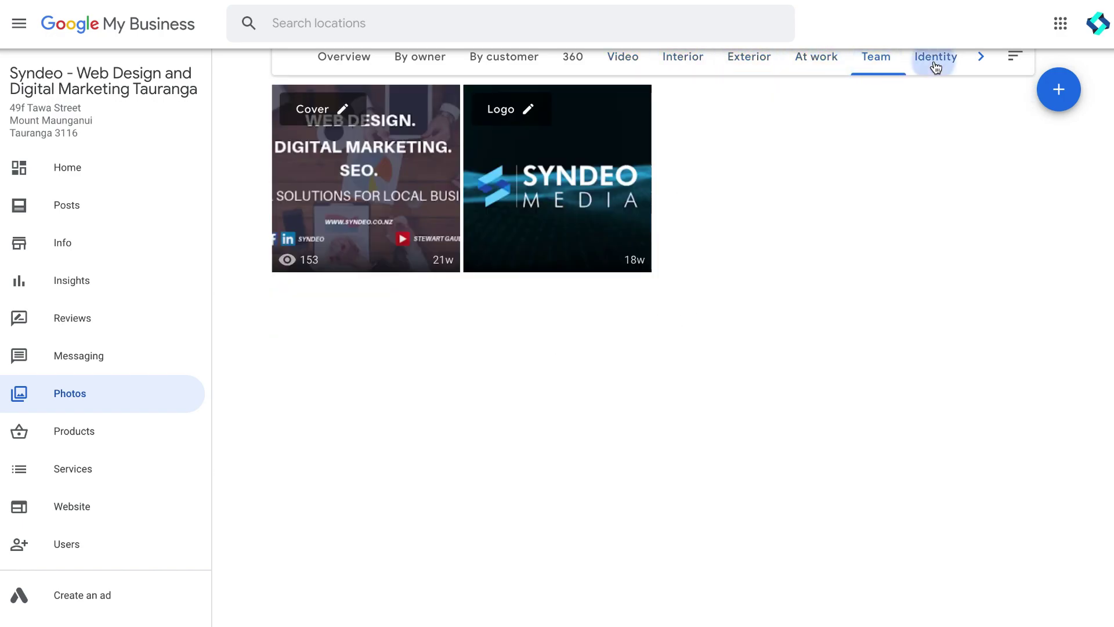
- Return to the photo overview and look through the full collection of uploaded images and videos
{"action": "left_click", "coordinate": [354, 68]}
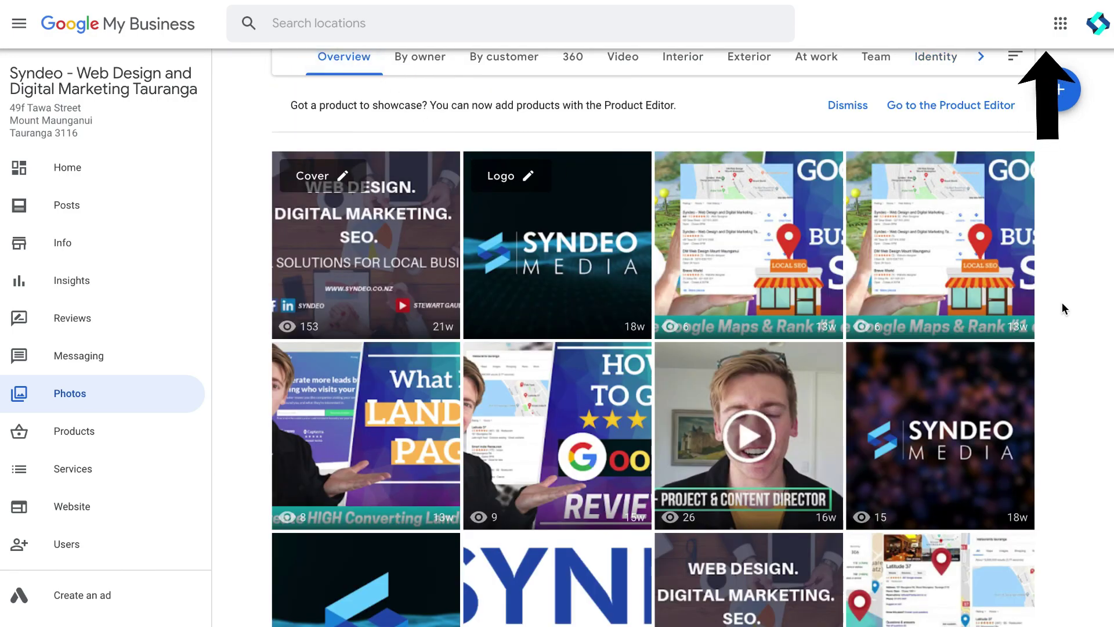
{"action": "scroll", "coordinate": [1062, 302], "scroll_direction": "down", "scroll_amount": 10}
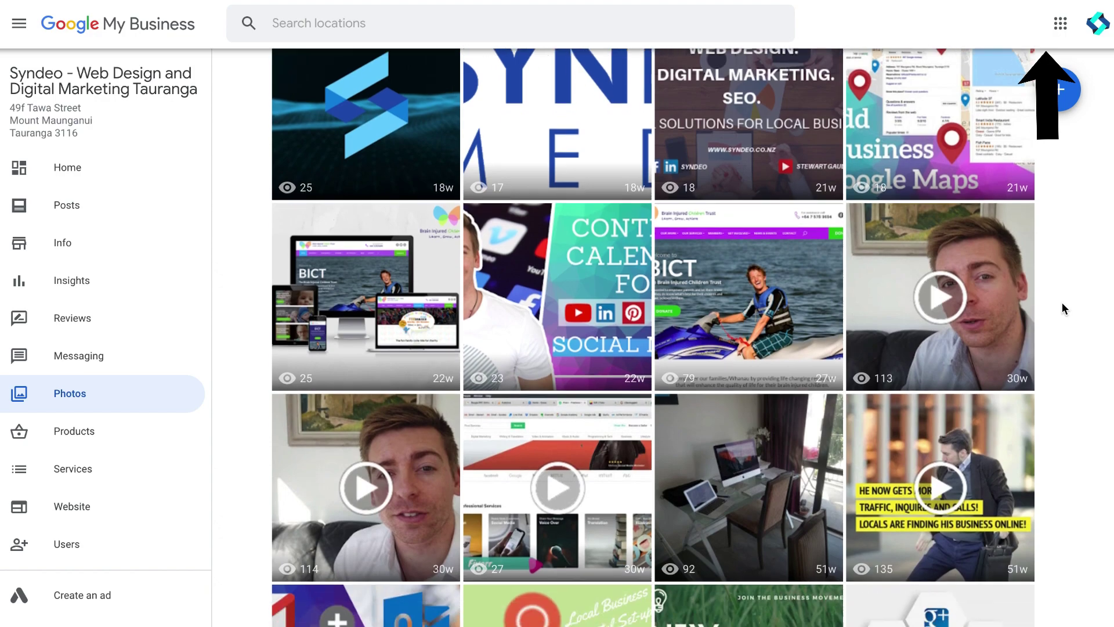
{"action": "scroll", "coordinate": [1062, 301], "scroll_direction": "down", "scroll_amount": 7}
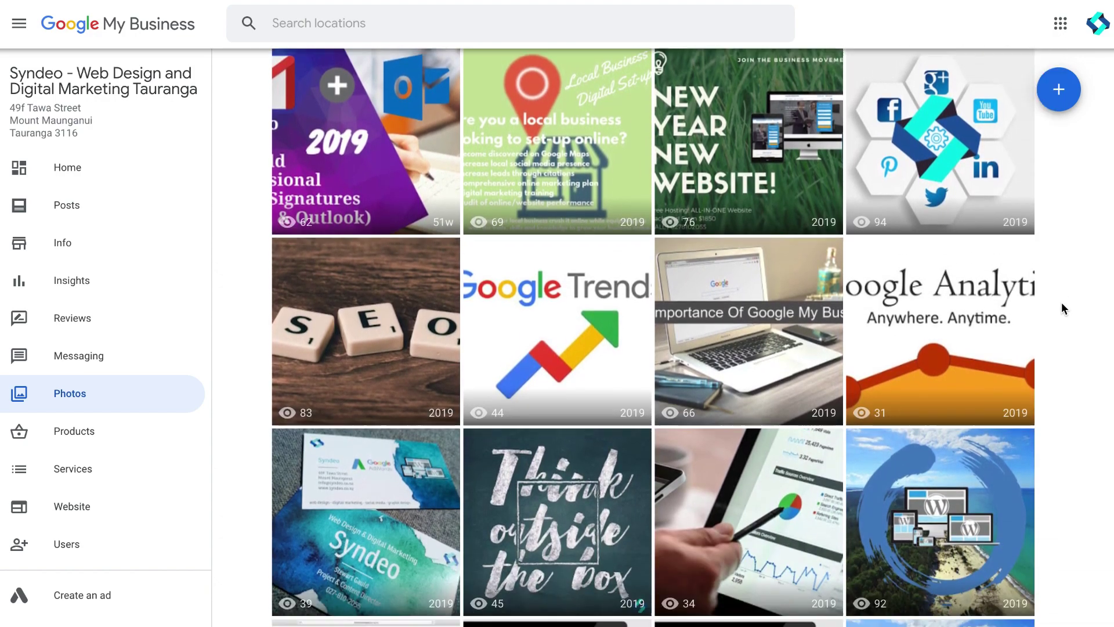
- Look through the oldest business photos down to the end of the collection, and return to the cover and logo images
{"action": "scroll", "coordinate": [1062, 305], "scroll_direction": "down", "scroll_amount": 8}
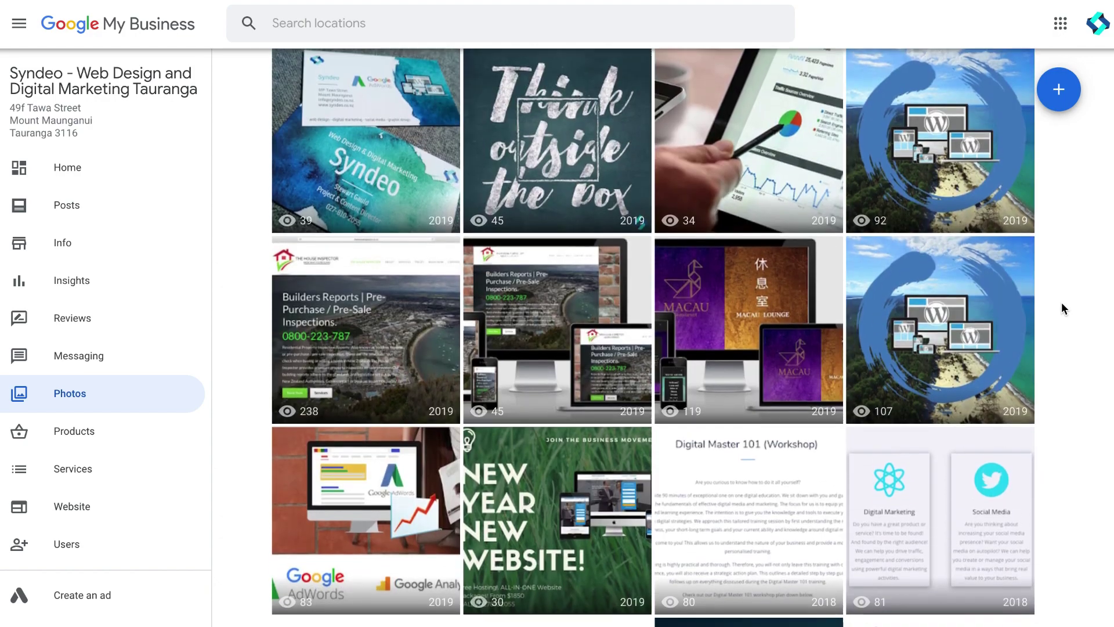
{"action": "scroll", "coordinate": [1062, 305], "scroll_direction": "down", "scroll_amount": 6}
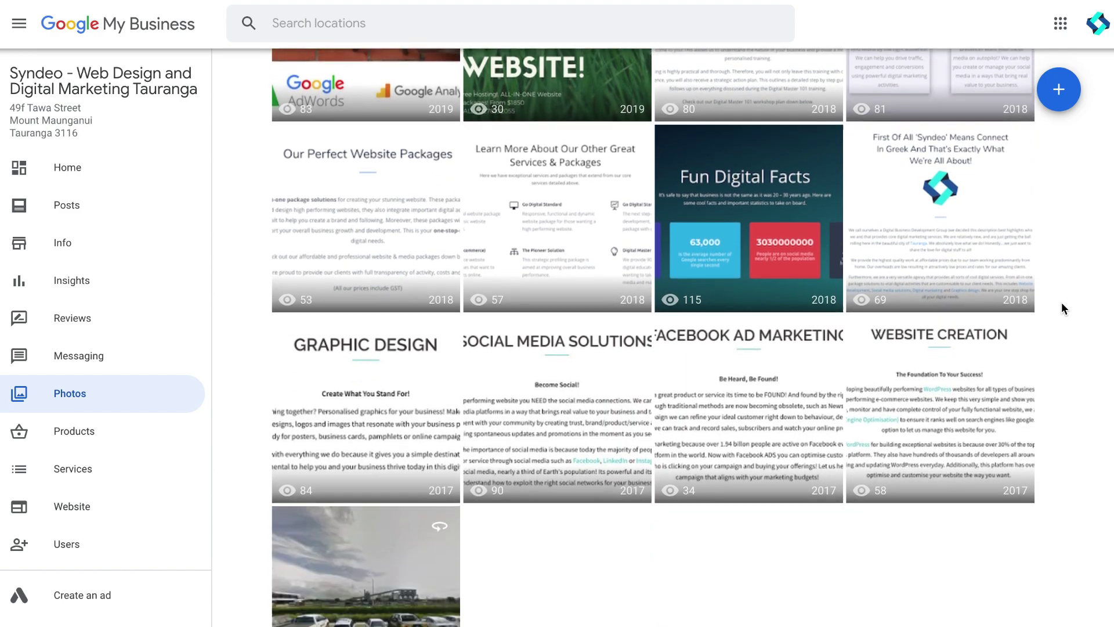
{"action": "scroll", "coordinate": [1062, 308], "scroll_direction": "up", "scroll_amount": 17}
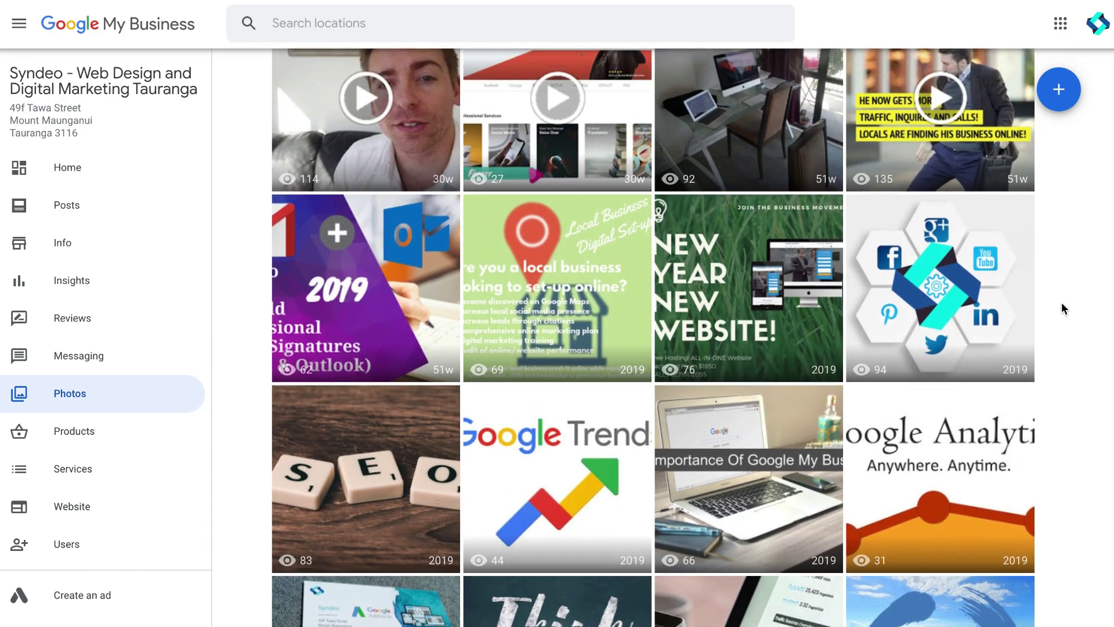
{"action": "scroll", "coordinate": [1062, 303], "scroll_direction": "up", "scroll_amount": 7}
{"action": "scroll", "coordinate": [1062, 308], "scroll_direction": "up", "scroll_amount": 6}
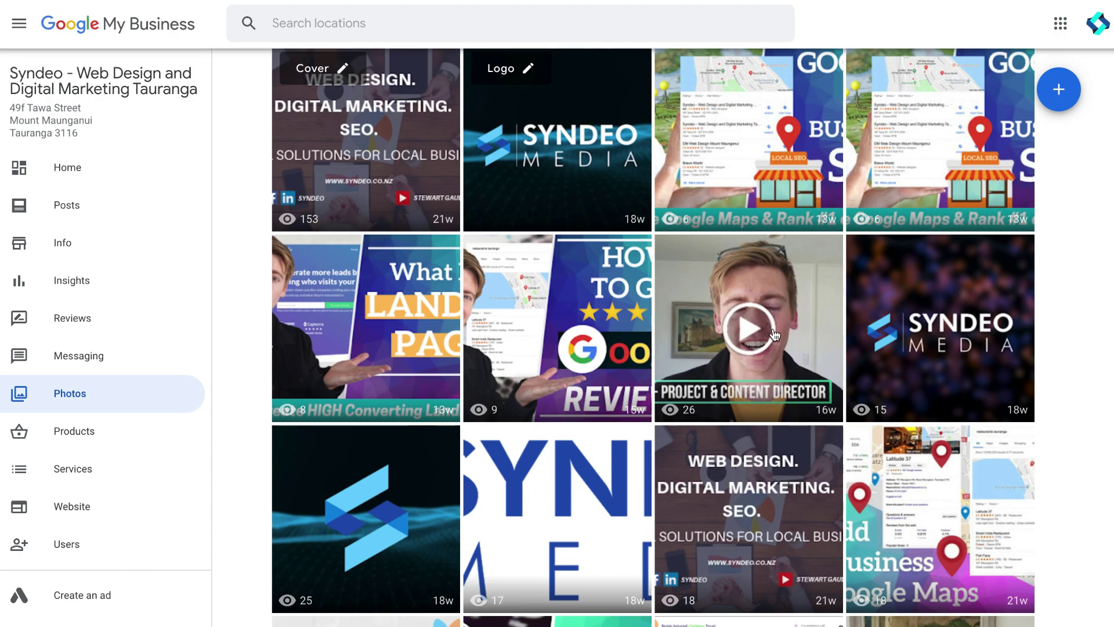
{"action": "scroll", "coordinate": [567, 329], "scroll_direction": "up", "scroll_amount": 2}
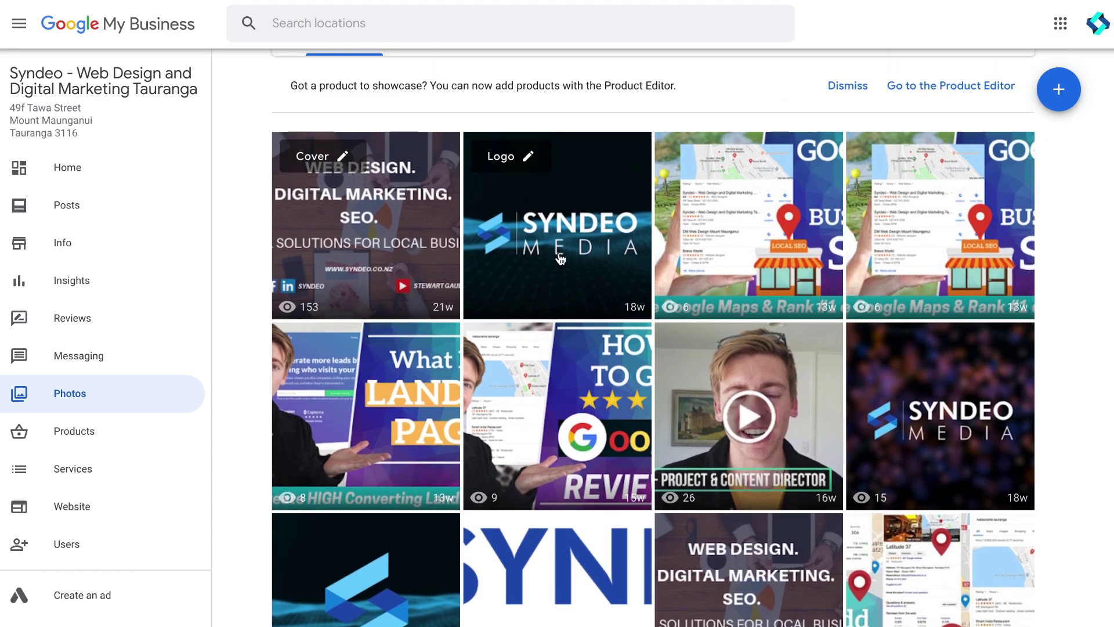
- Examine the more recent uploads below the cover and logo, including branded graphics, videos and the office photo
{"action": "scroll", "coordinate": [749, 392], "scroll_direction": "down", "scroll_amount": 3}
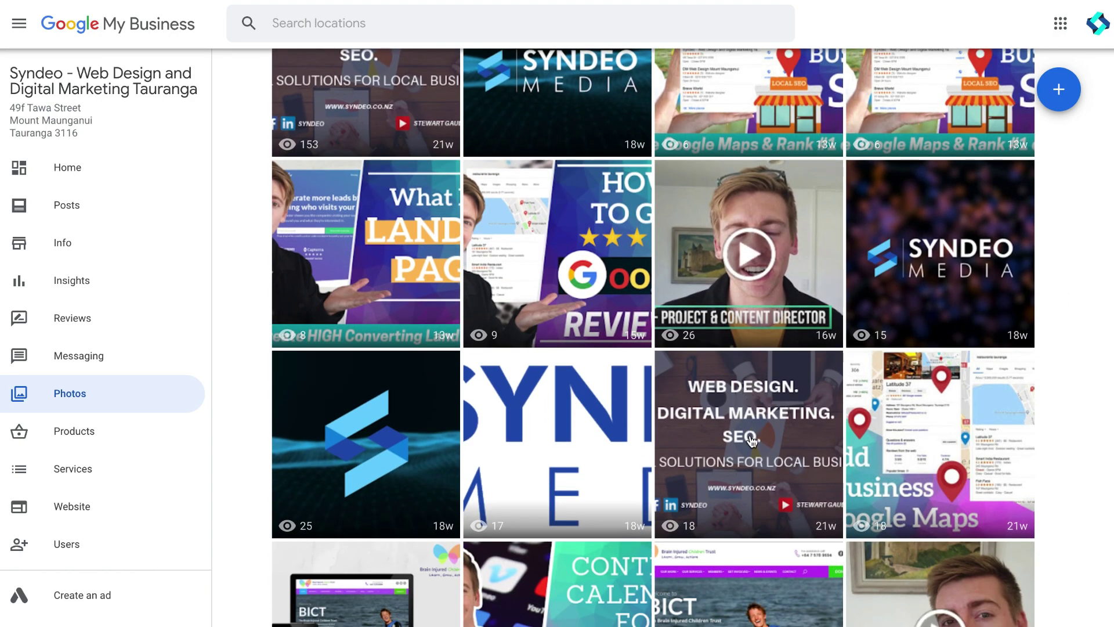
{"action": "scroll", "coordinate": [753, 459], "scroll_direction": "down", "scroll_amount": 2}
{"action": "scroll", "coordinate": [937, 522], "scroll_direction": "down", "scroll_amount": 2}
{"action": "scroll", "coordinate": [945, 596], "scroll_direction": "down", "scroll_amount": 2}
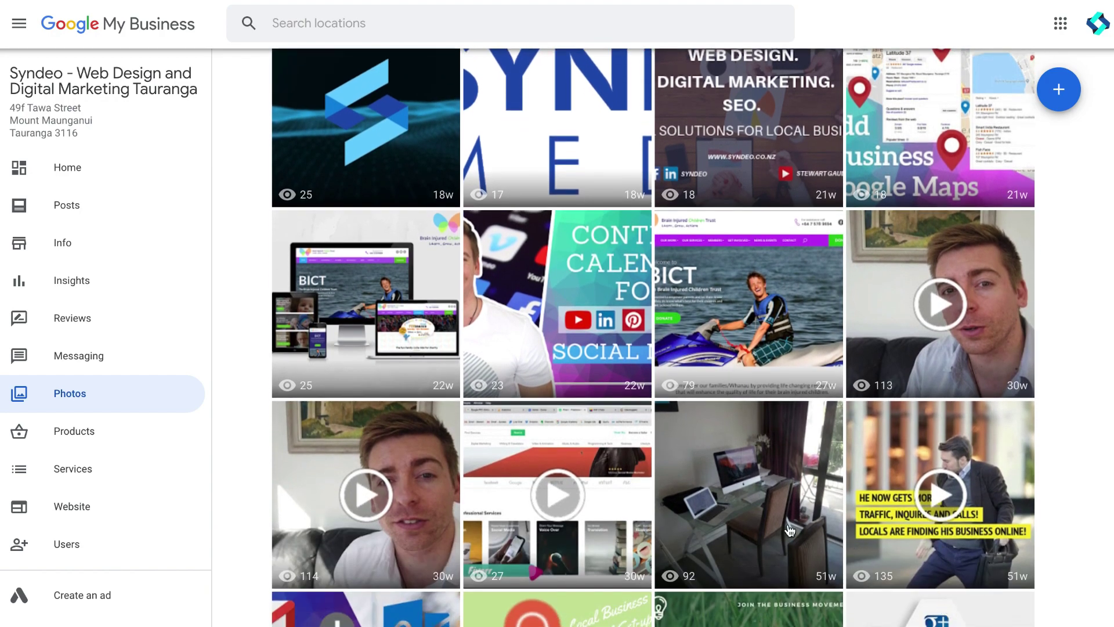
{"action": "scroll", "coordinate": [775, 528], "scroll_direction": "down", "scroll_amount": 1}
{"action": "scroll", "coordinate": [773, 528], "scroll_direction": "down", "scroll_amount": 2}
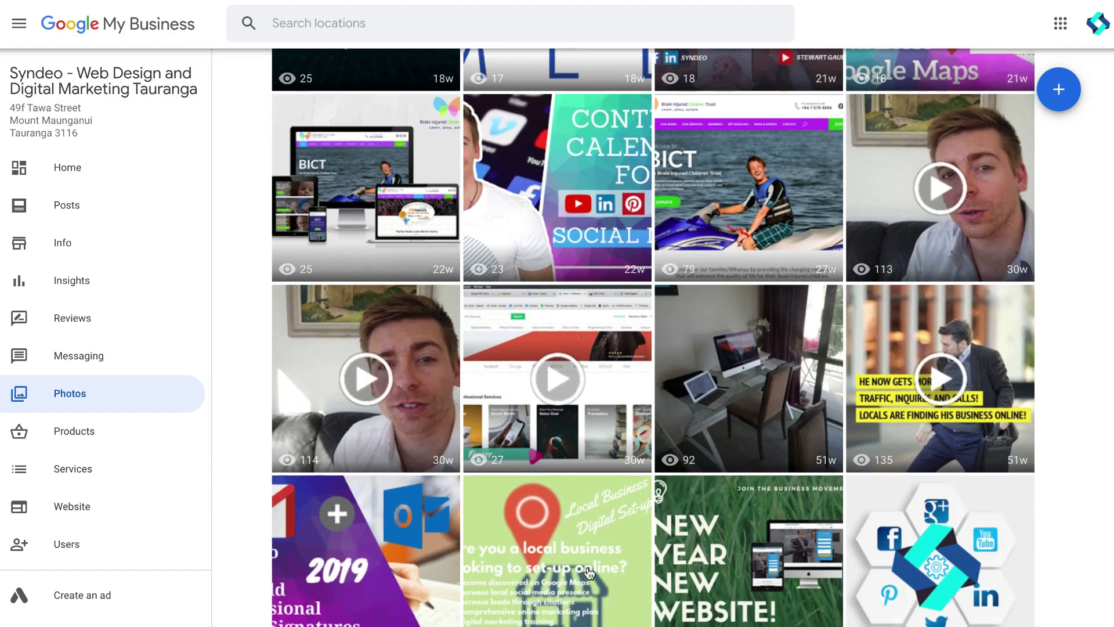
{"action": "scroll", "coordinate": [401, 522], "scroll_direction": "down", "scroll_amount": 1}
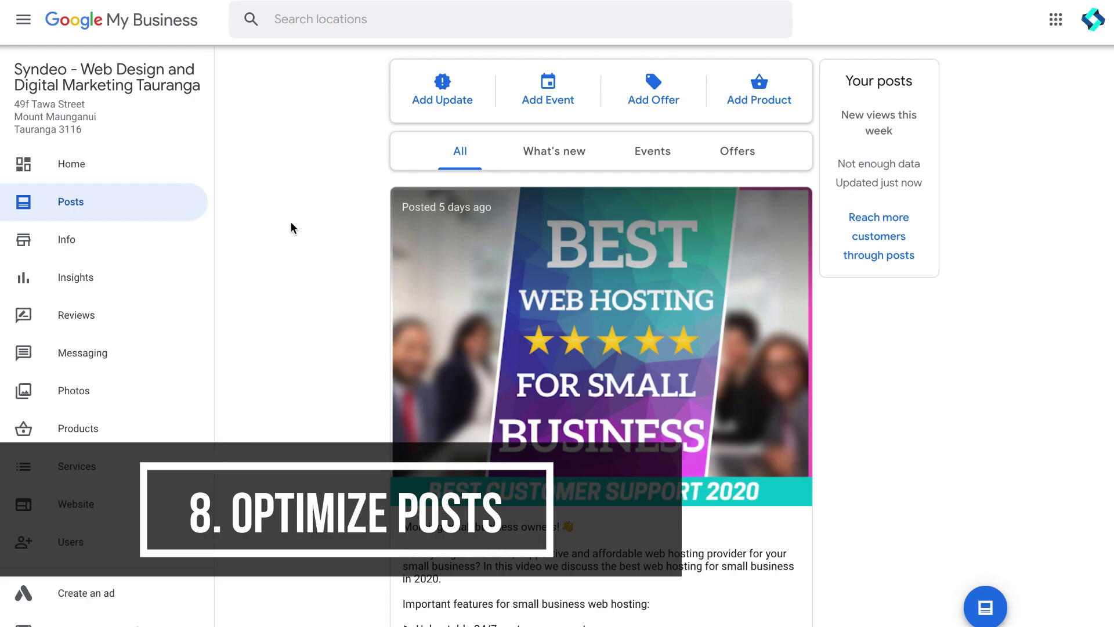
- Skim the list of published business posts and return to the newest one about web hosting
{"action": "scroll", "coordinate": [312, 299], "scroll_direction": "down", "scroll_amount": 12}
{"action": "scroll", "coordinate": [314, 299], "scroll_direction": "down", "scroll_amount": 15}
{"action": "scroll", "coordinate": [313, 301], "scroll_direction": "down", "scroll_amount": 4}
{"action": "scroll", "coordinate": [313, 300], "scroll_direction": "up", "scroll_amount": 11}
{"action": "scroll", "coordinate": [313, 300], "scroll_direction": "up", "scroll_amount": 15}
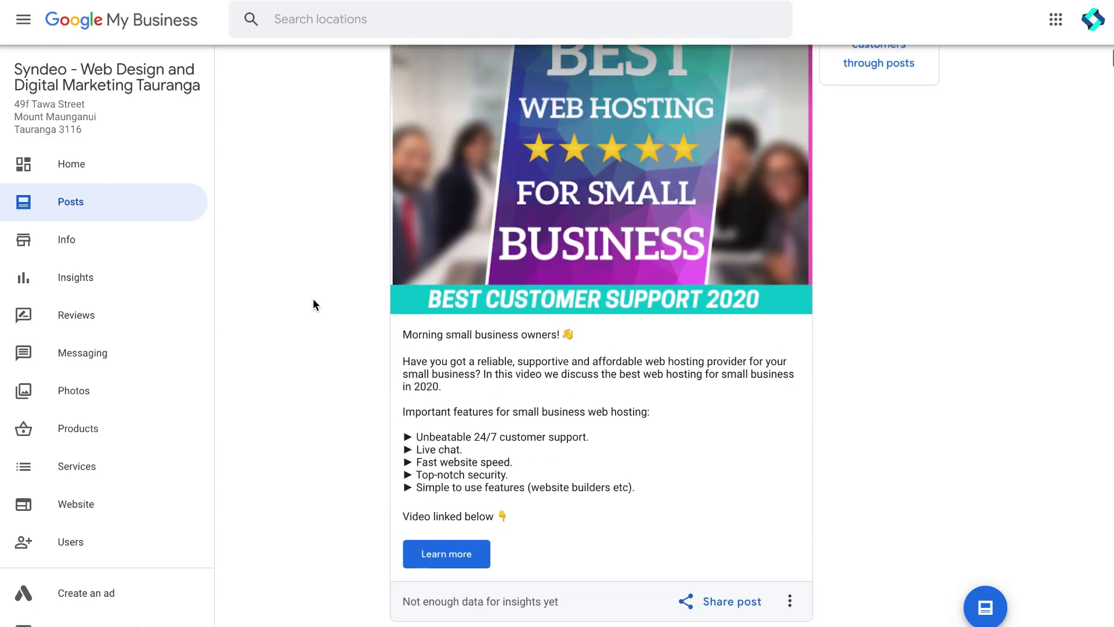
{"action": "scroll", "coordinate": [313, 303], "scroll_direction": "up", "scroll_amount": 3}
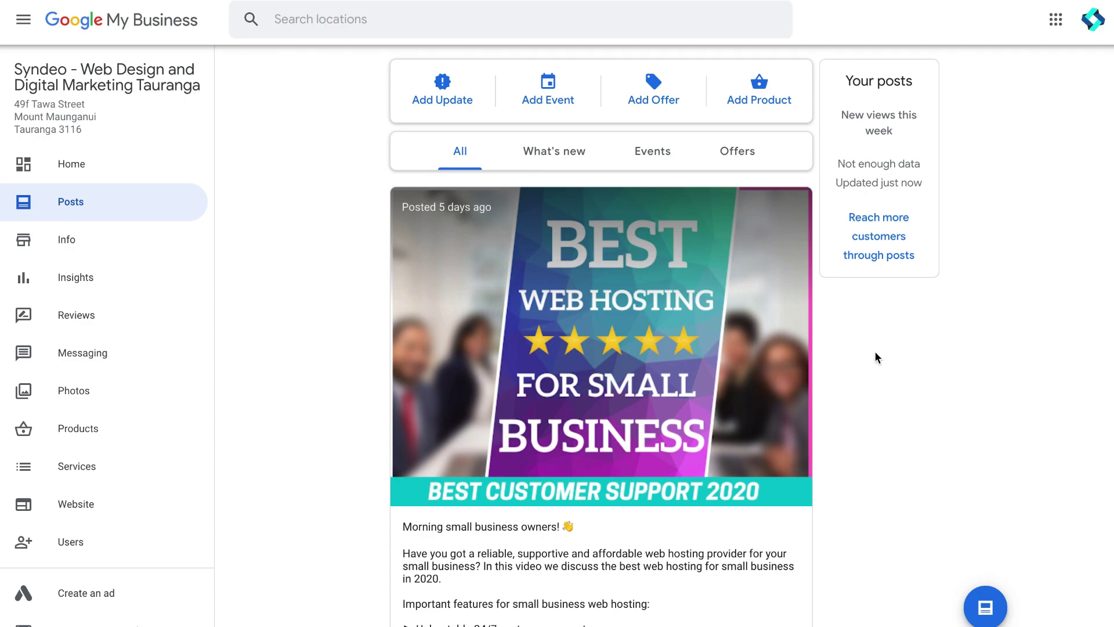
- Read the newest post's text, highlighting the keyword phrase "small business owners" in its greeting
{"action": "scroll", "coordinate": [875, 352], "scroll_direction": "down", "scroll_amount": 2}
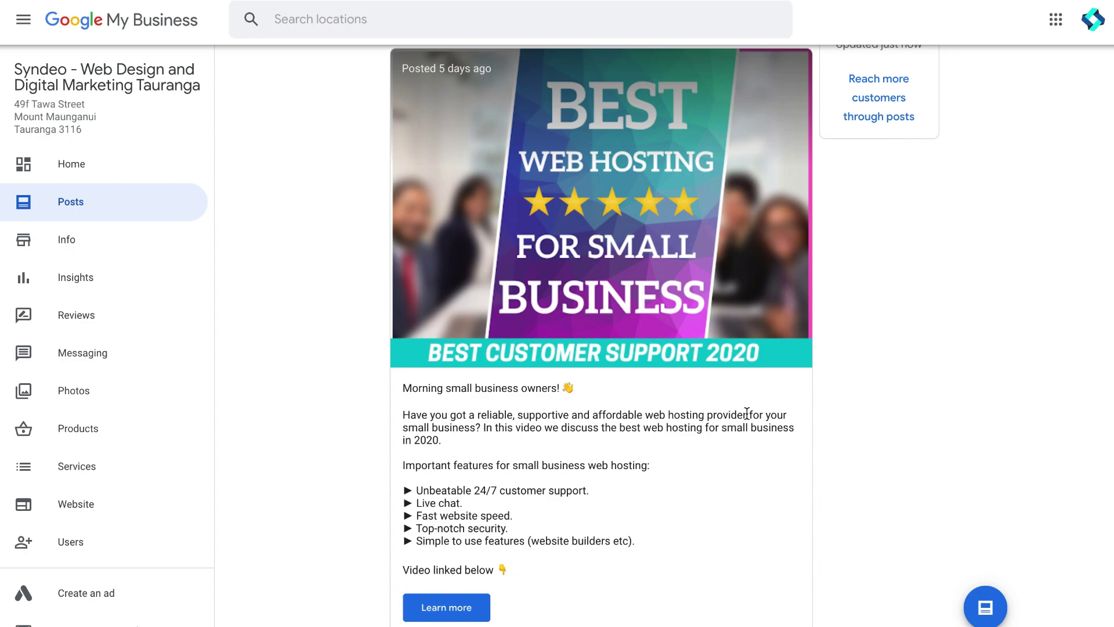
{"action": "left_click_drag", "start_coordinate": [747, 414], "coordinate": [444, 392]}
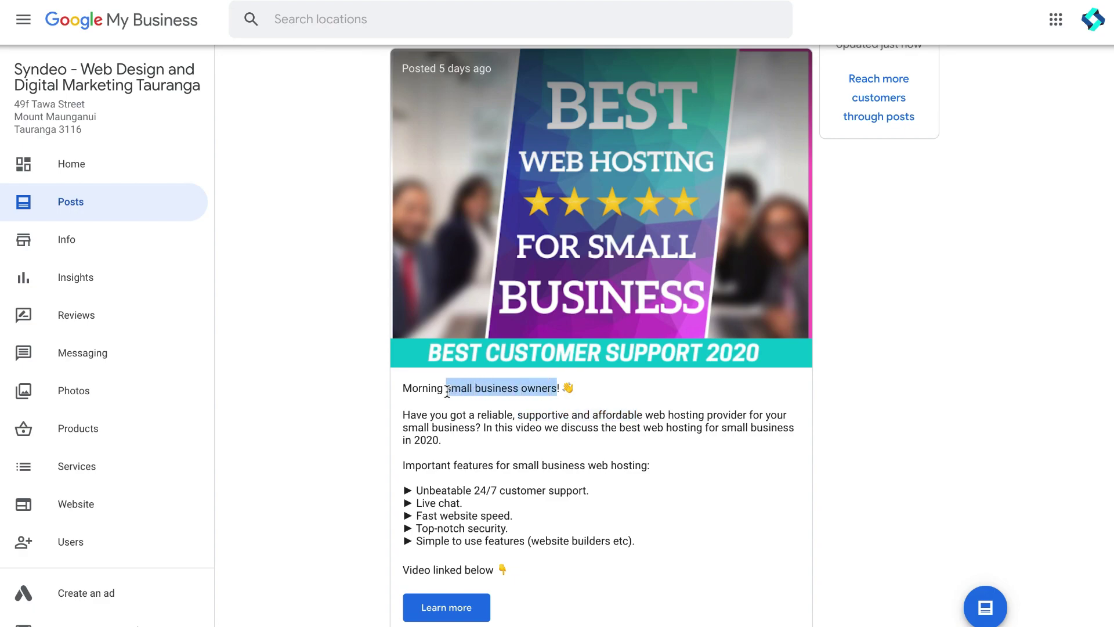
{"action": "left_click", "coordinate": [533, 404]}
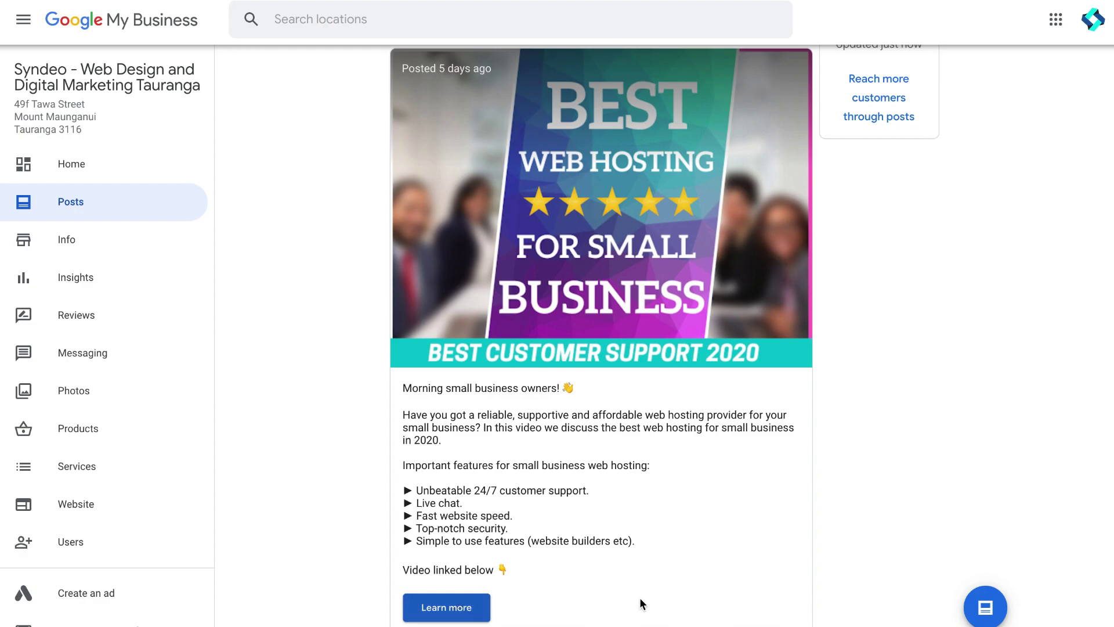
- Open a new post draft and view the optional button choices without selecting one
{"action": "left_click", "coordinate": [985, 607]}
{"action": "left_click", "coordinate": [685, 493]}
{"action": "left_click", "coordinate": [568, 585]}
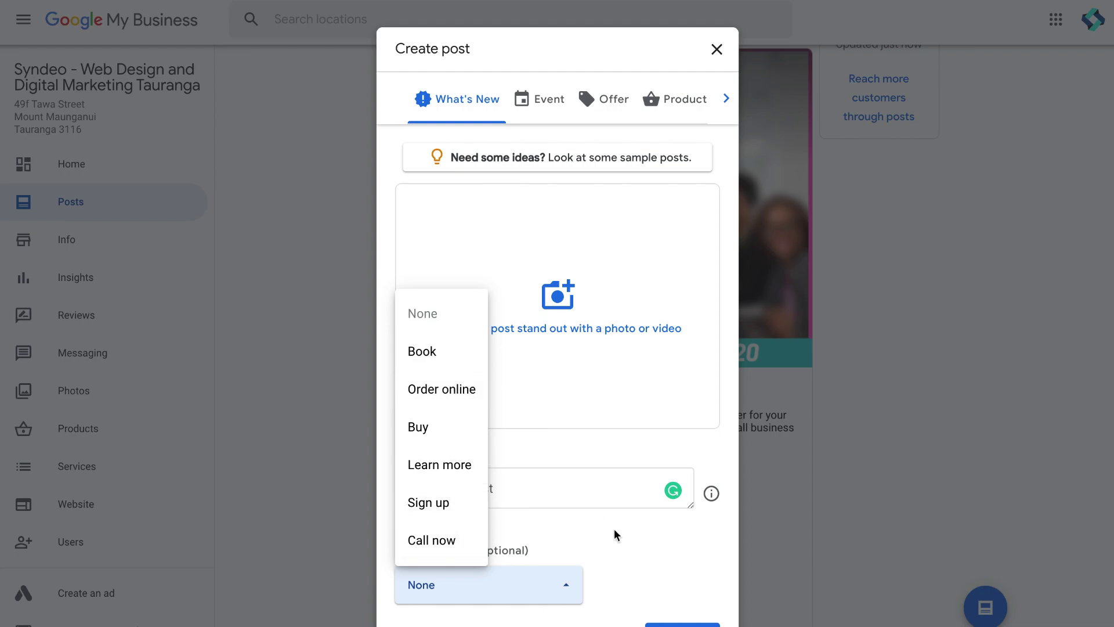
{"action": "left_click", "coordinate": [631, 550]}
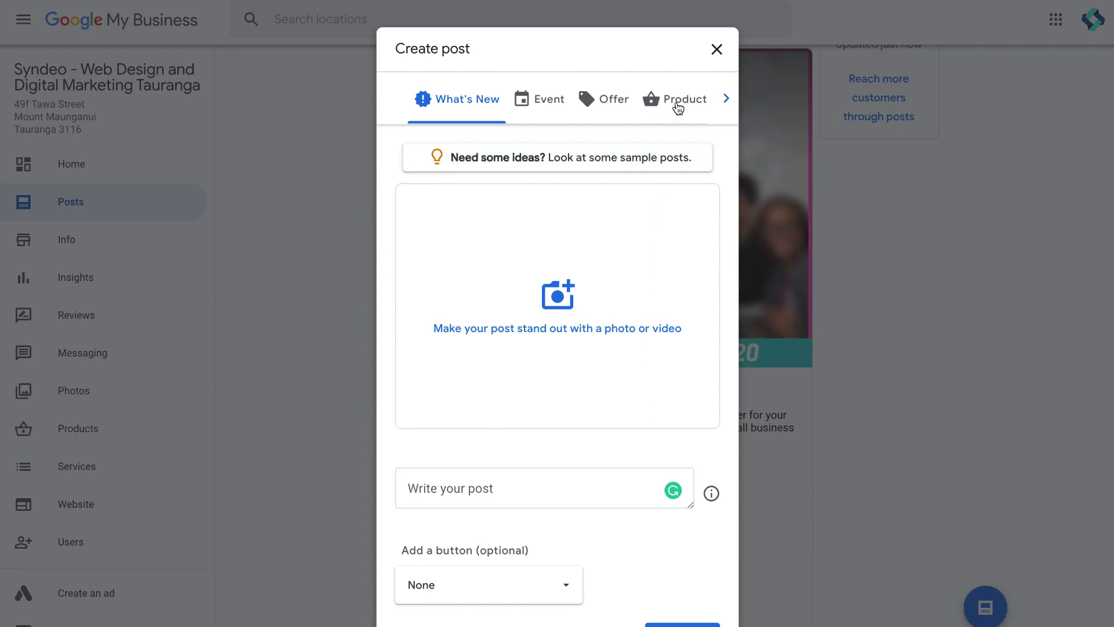
- View the Product, Offer, Event and What's New post types, and close the draft
{"action": "left_click", "coordinate": [643, 103]}
{"action": "left_click", "coordinate": [612, 102]}
{"action": "left_click", "coordinate": [538, 103]}
{"action": "left_click", "coordinate": [479, 103]}
{"action": "left_click", "coordinate": [716, 50]}
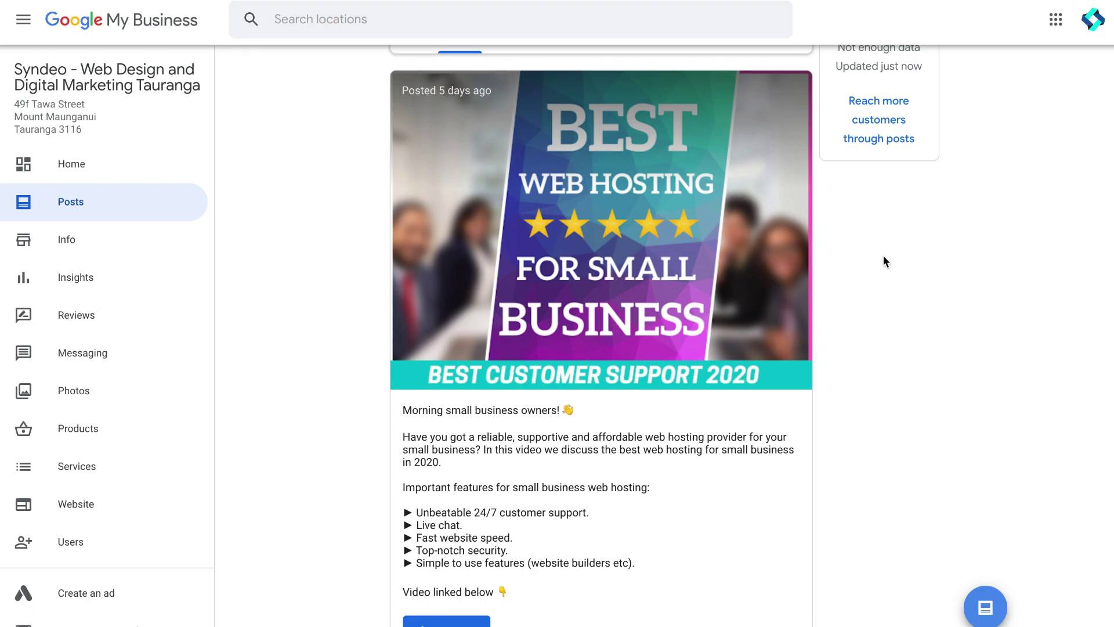
- Look through the older published posts, back to those from October 2019 and earlier
{"action": "scroll", "coordinate": [883, 256], "scroll_direction": "down", "scroll_amount": 8}
{"action": "scroll", "coordinate": [884, 260], "scroll_direction": "down", "scroll_amount": 11}
{"action": "scroll", "coordinate": [883, 260], "scroll_direction": "down", "scroll_amount": 20}
{"action": "scroll", "coordinate": [884, 260], "scroll_direction": "down", "scroll_amount": 20}
{"action": "scroll", "coordinate": [884, 261], "scroll_direction": "down", "scroll_amount": 19}
{"action": "scroll", "coordinate": [883, 260], "scroll_direction": "down", "scroll_amount": 20}
{"action": "scroll", "coordinate": [884, 260], "scroll_direction": "down", "scroll_amount": 17}
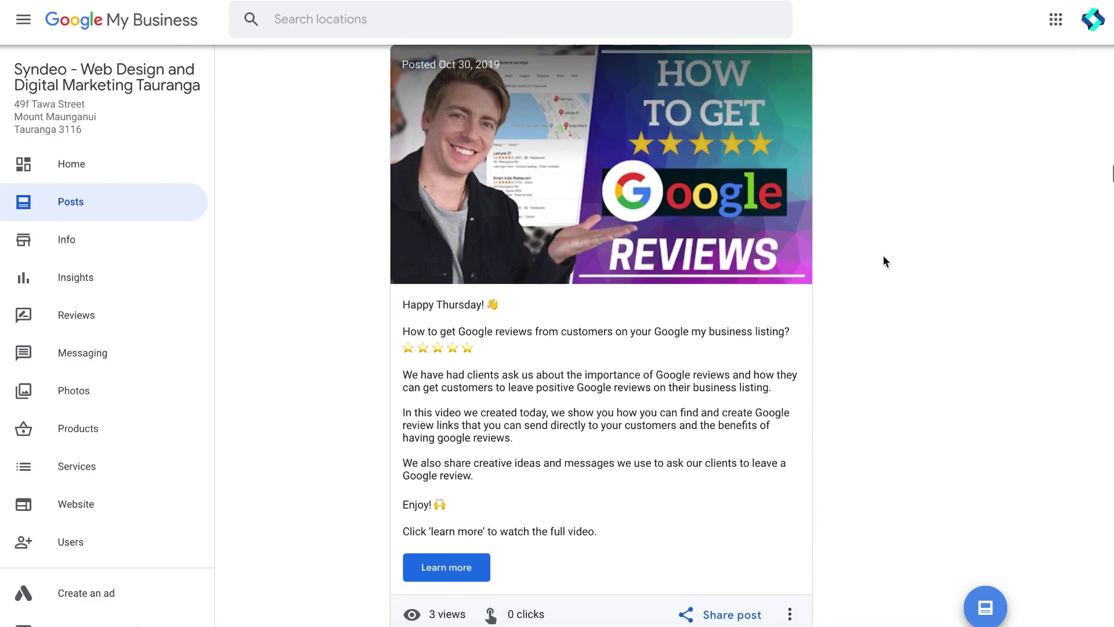
{"action": "scroll", "coordinate": [883, 261], "scroll_direction": "down", "scroll_amount": 8}
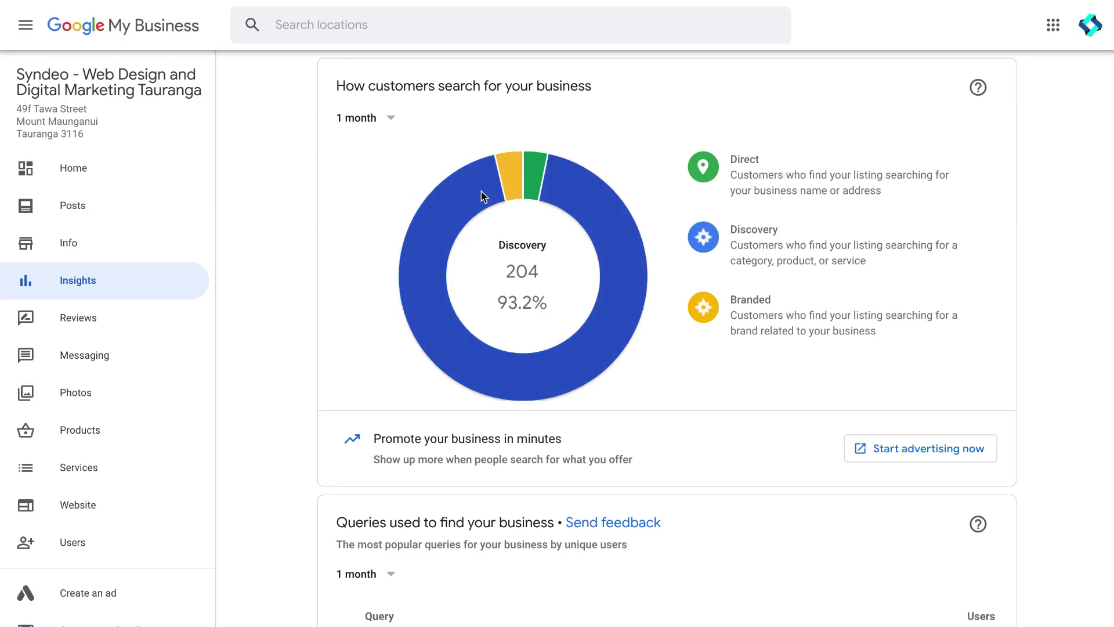
- Examine the chart of how customers search for the business, including its time period options and the Discovery share
{"action": "mouse_move", "coordinate": [542, 172]}
{"action": "left_click", "coordinate": [390, 119]}
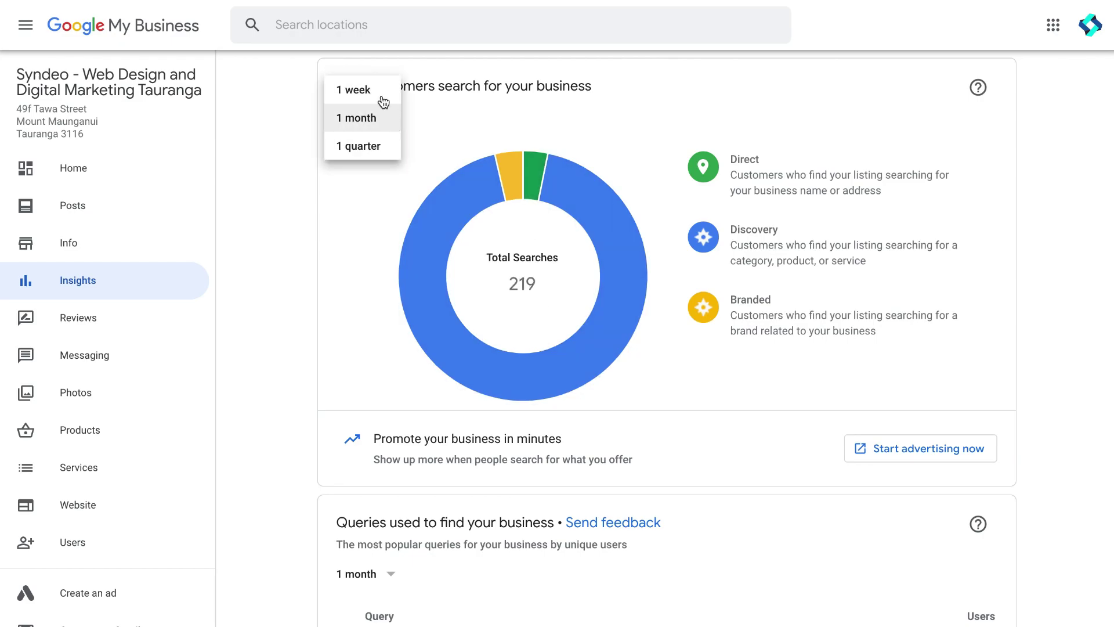
{"action": "left_click", "coordinate": [440, 120]}
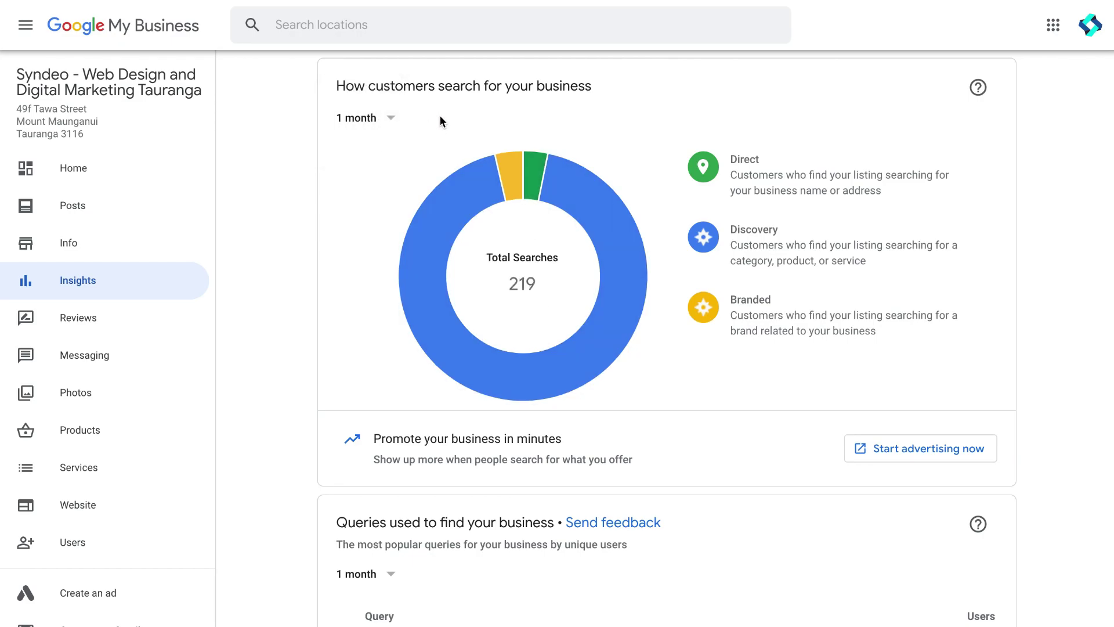
{"action": "mouse_move", "coordinate": [477, 197]}
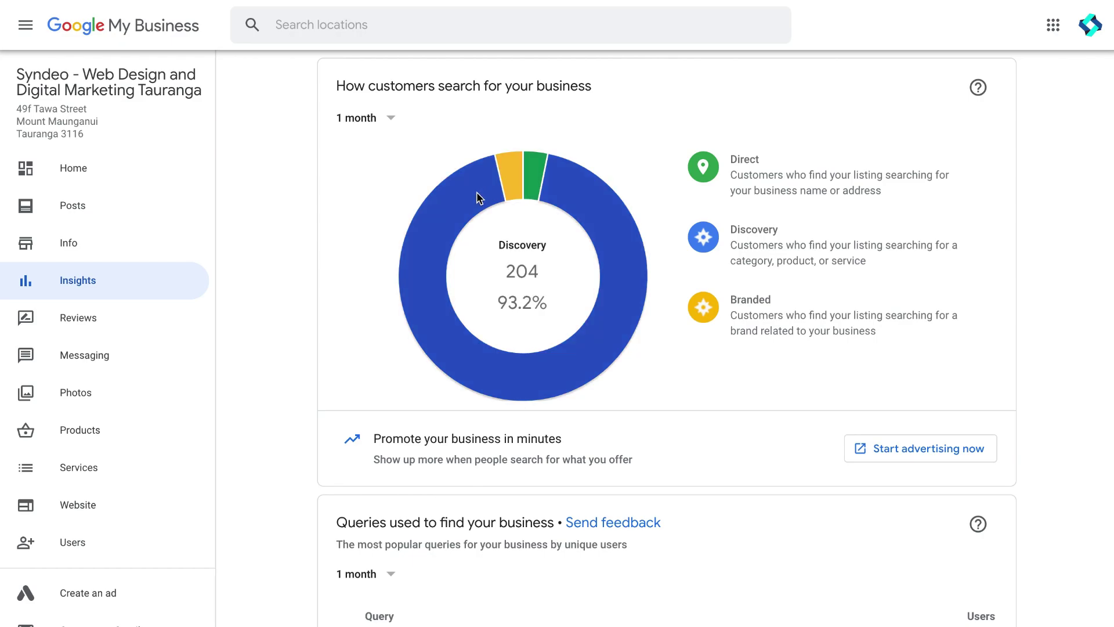
{"action": "scroll", "coordinate": [635, 166], "scroll_direction": "down", "scroll_amount": 1}
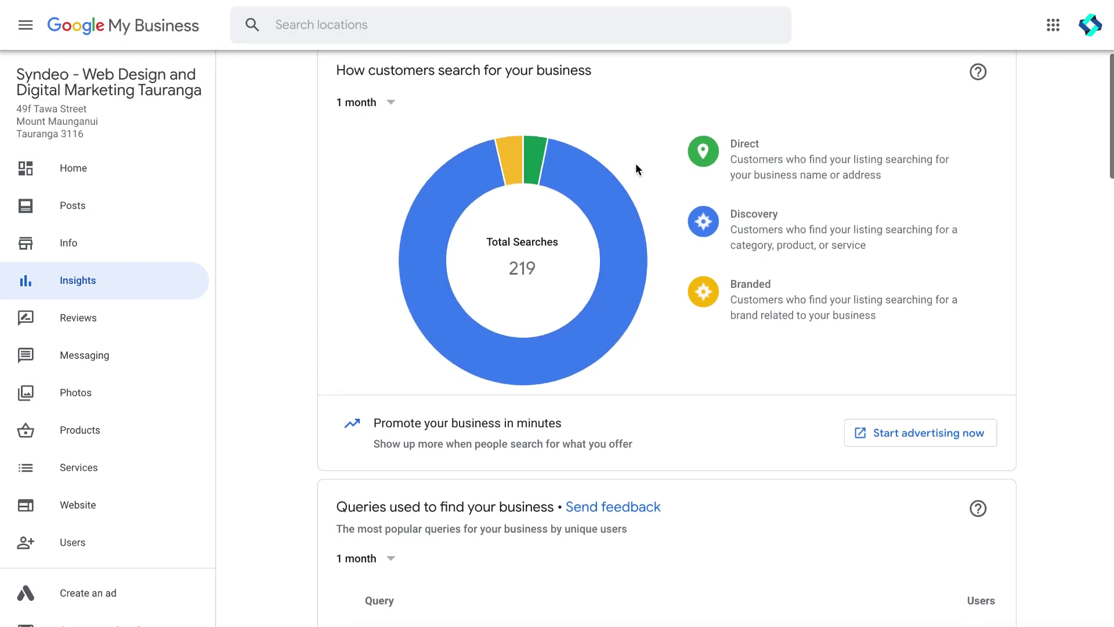
- Read the list of the most popular queries used to find the business
{"action": "scroll", "coordinate": [663, 245], "scroll_direction": "down", "scroll_amount": 4}
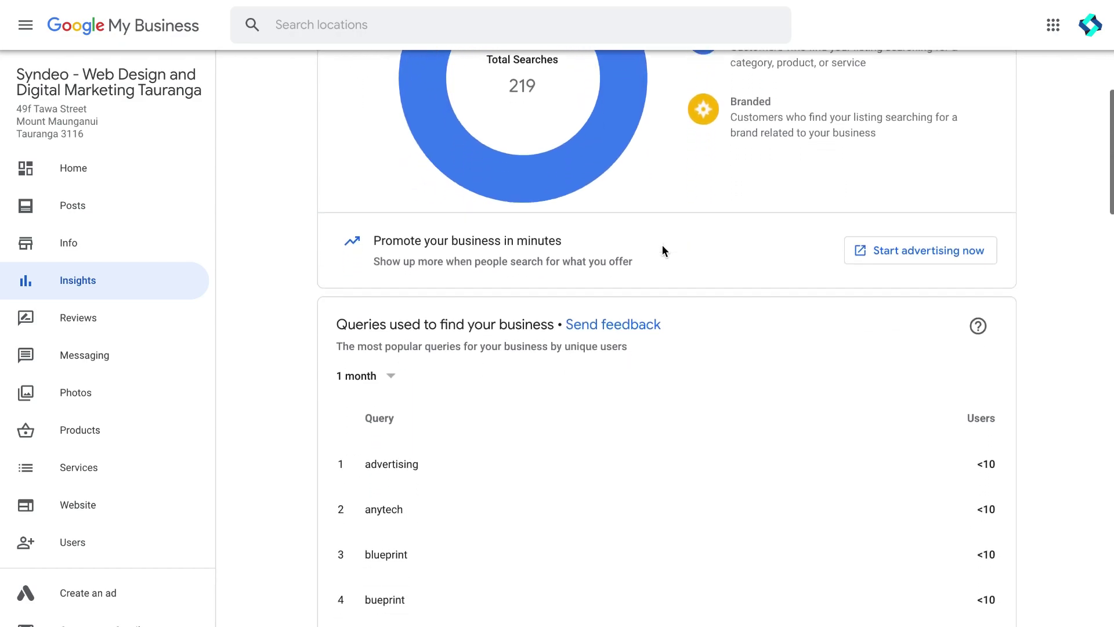
{"action": "scroll", "coordinate": [694, 292], "scroll_direction": "down", "scroll_amount": 3}
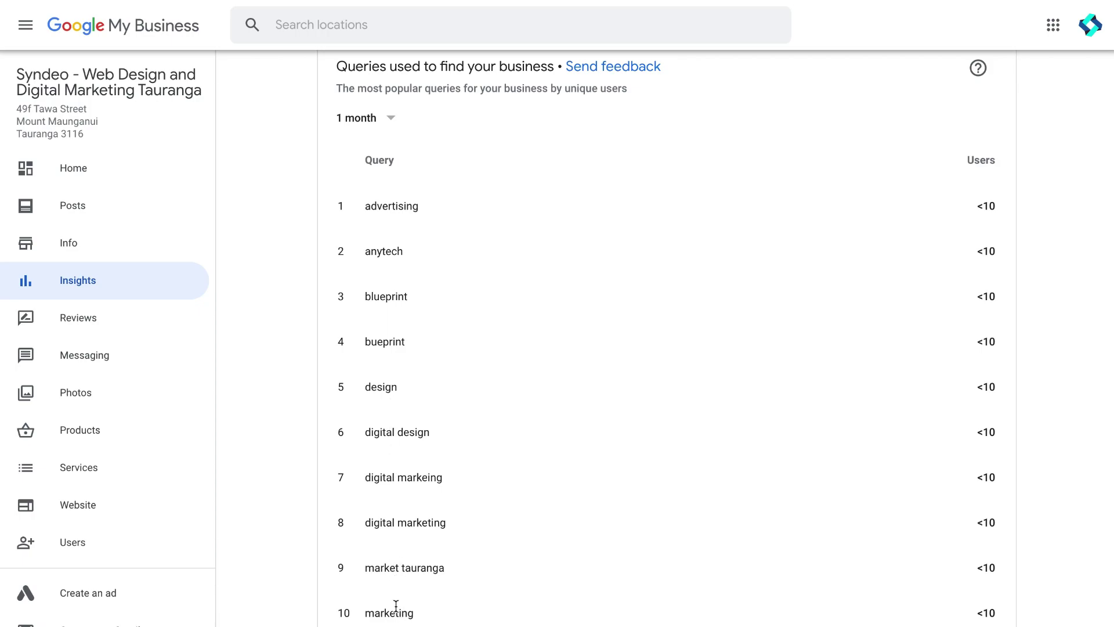
{"action": "scroll", "coordinate": [397, 610], "scroll_direction": "down", "scroll_amount": 2}
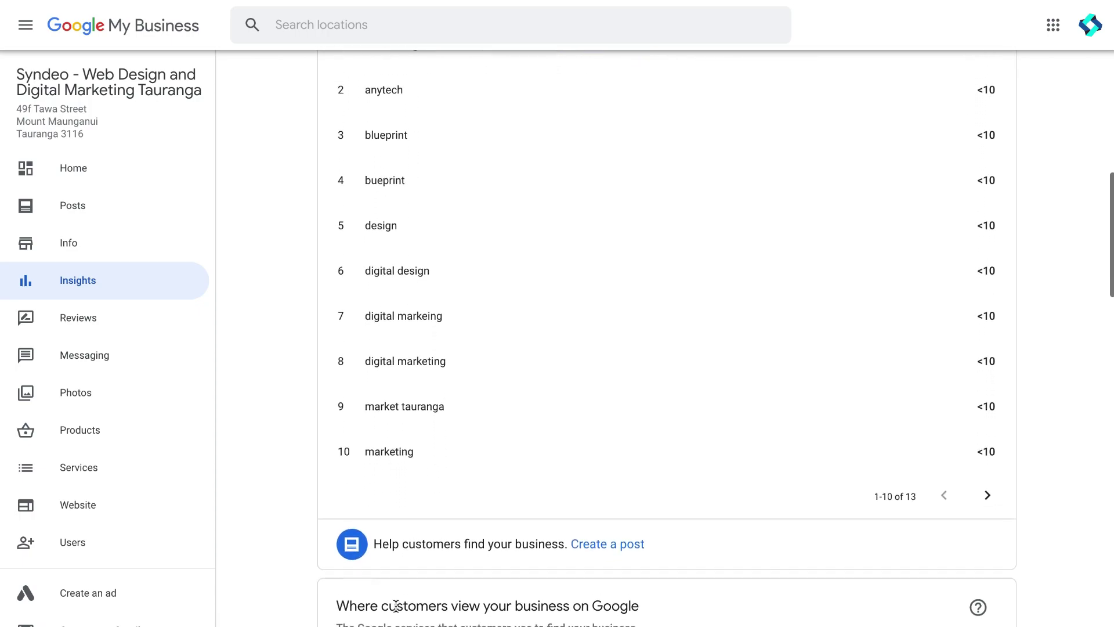
{"action": "scroll", "coordinate": [617, 421], "scroll_direction": "down", "scroll_amount": 1}
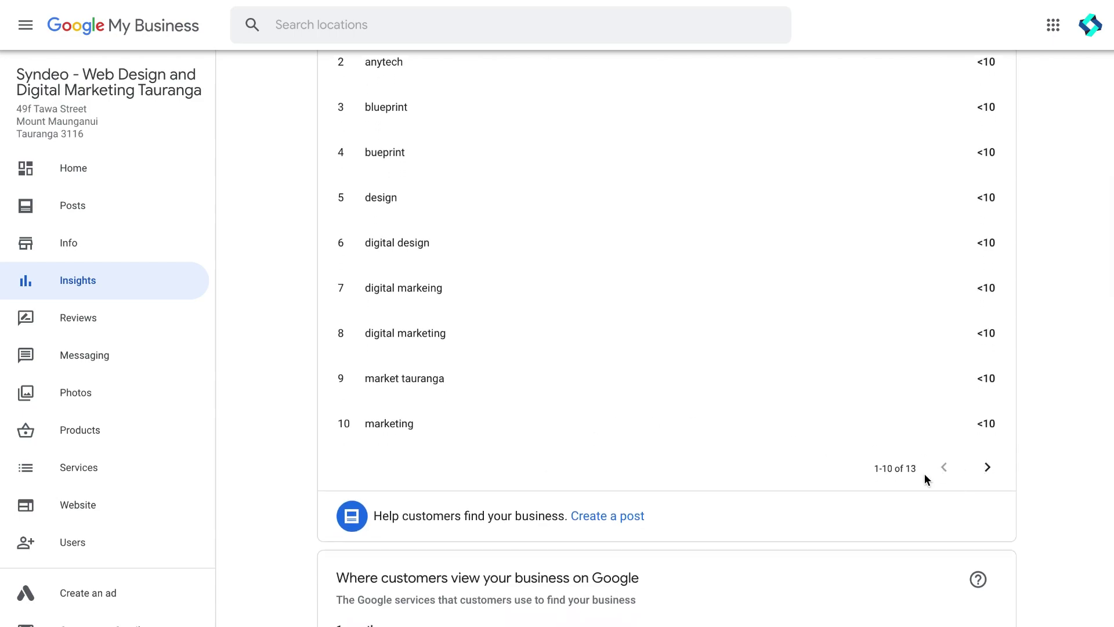
- Examine the insights on where customers view the business on Google and which actions they take on the listing
{"action": "scroll", "coordinate": [776, 449], "scroll_direction": "down", "scroll_amount": 5}
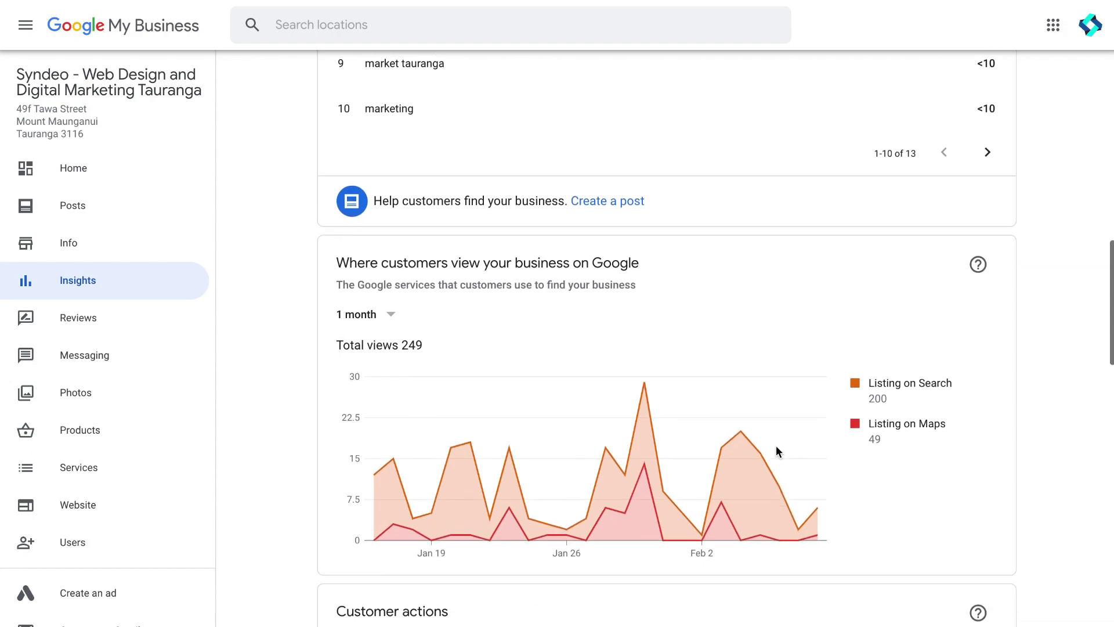
{"action": "scroll", "coordinate": [777, 447], "scroll_direction": "down", "scroll_amount": 2}
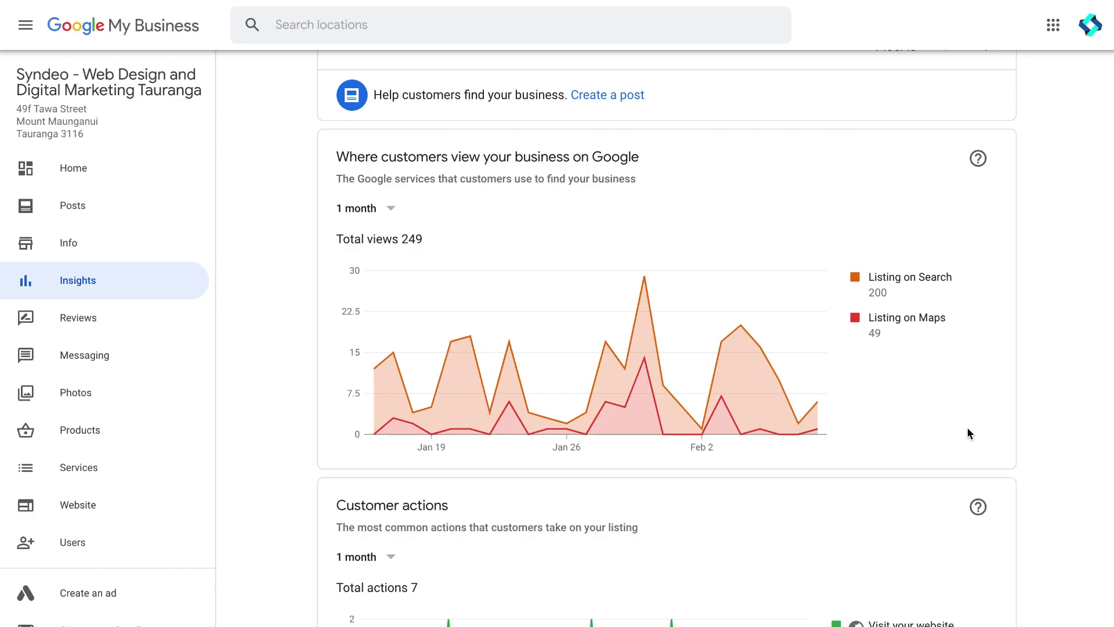
{"action": "scroll", "coordinate": [967, 428], "scroll_direction": "down", "scroll_amount": 2}
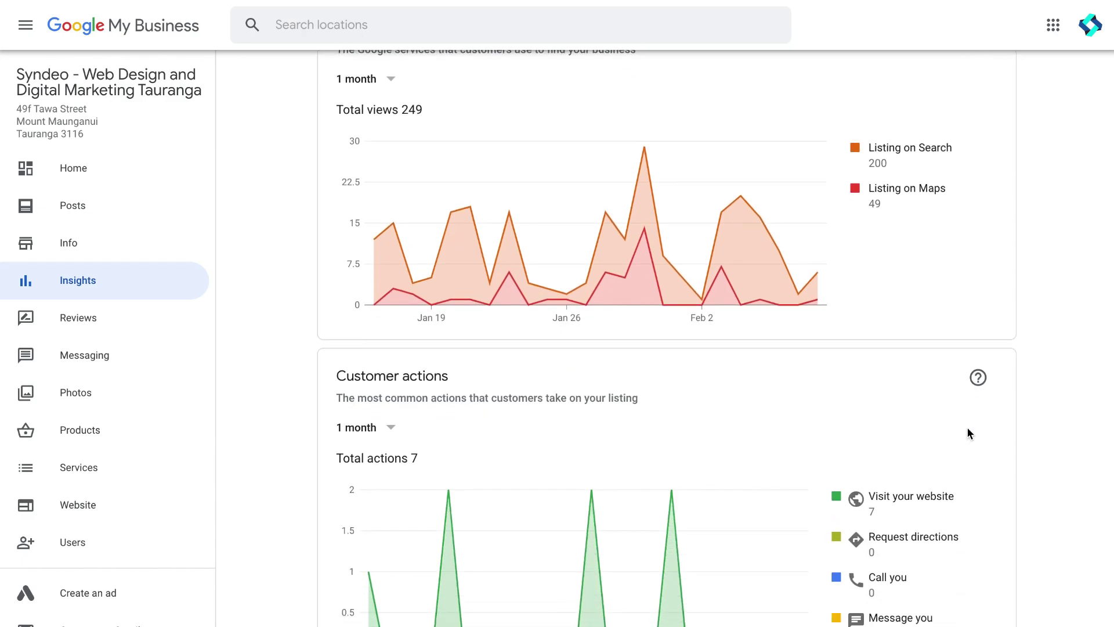
{"action": "scroll", "coordinate": [968, 433], "scroll_direction": "down", "scroll_amount": 3}
{"action": "scroll", "coordinate": [970, 434], "scroll_direction": "down", "scroll_amount": 2}
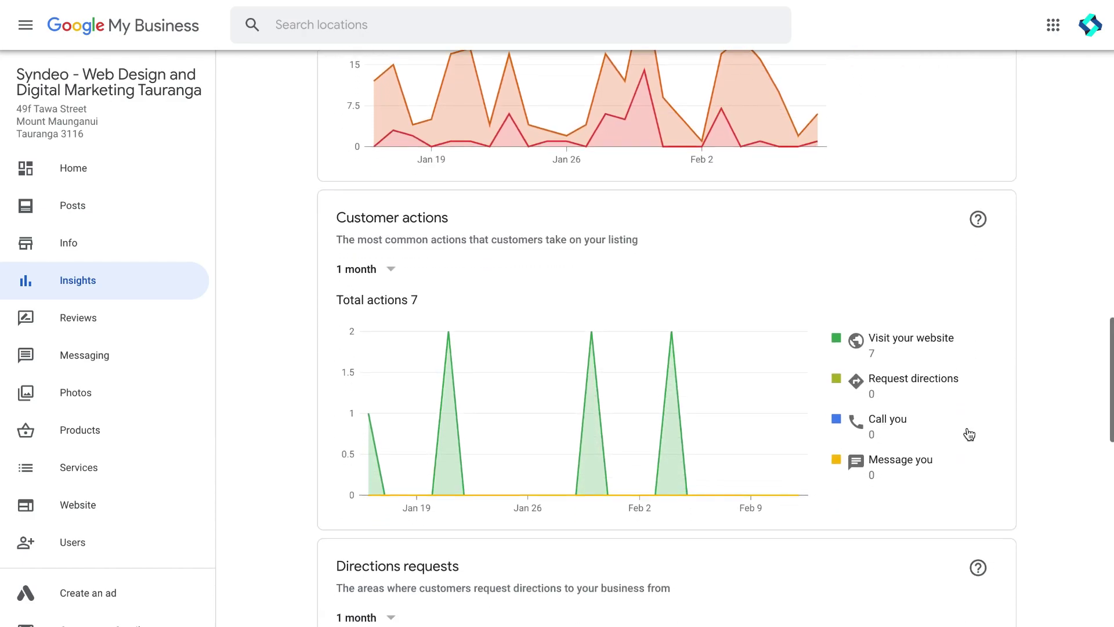
- Review the directions requests, phone calls and photo views insights for the business
{"action": "scroll", "coordinate": [967, 430], "scroll_direction": "down", "scroll_amount": 2}
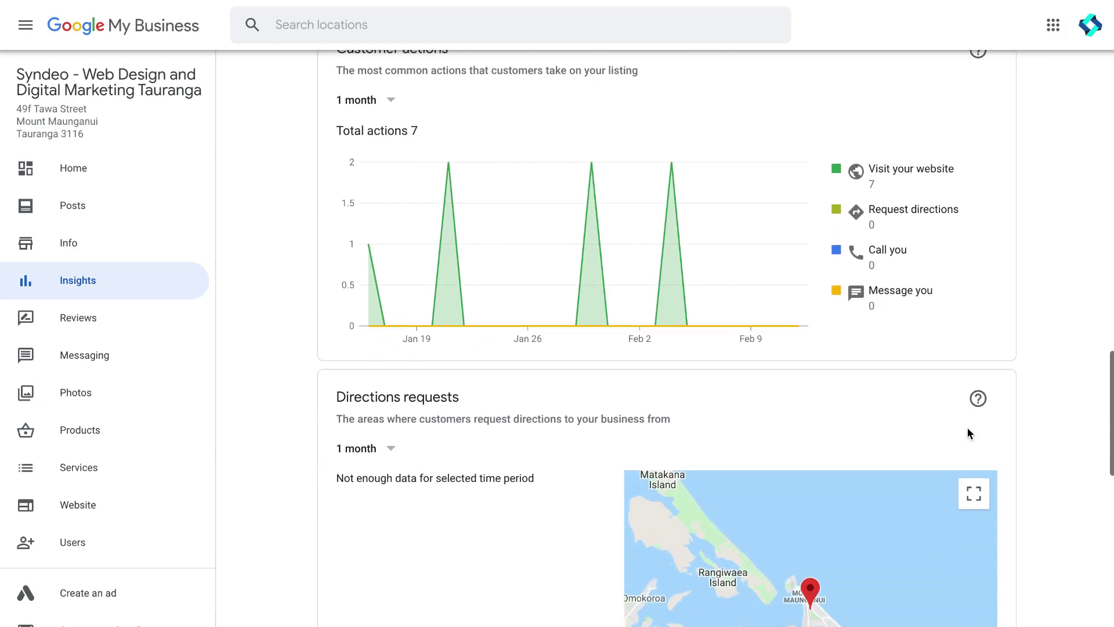
{"action": "scroll", "coordinate": [1057, 468], "scroll_direction": "down", "scroll_amount": 1}
{"action": "scroll", "coordinate": [1058, 469], "scroll_direction": "down", "scroll_amount": 2}
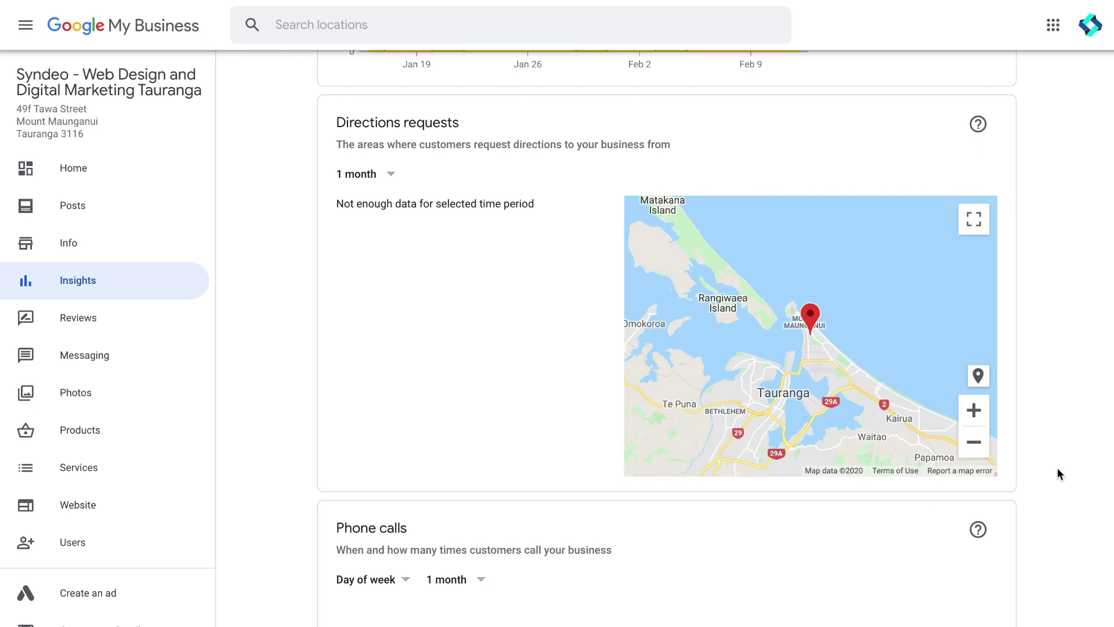
{"action": "scroll", "coordinate": [1057, 469], "scroll_direction": "down", "scroll_amount": 4}
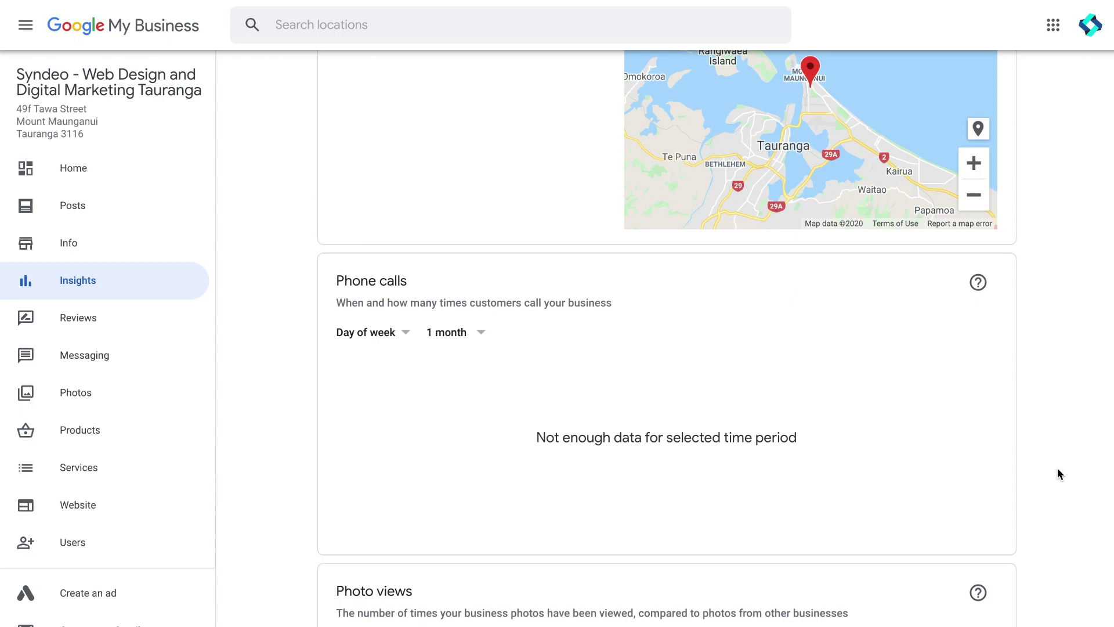
{"action": "scroll", "coordinate": [1057, 473], "scroll_direction": "down", "scroll_amount": 5}
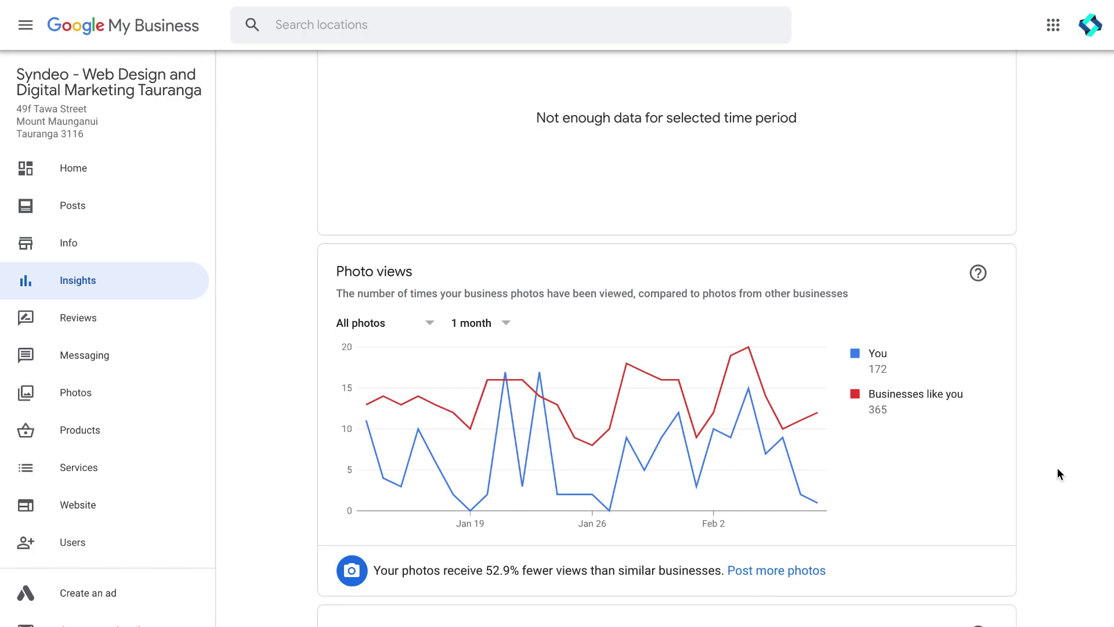
- Examine the photo quantity insight and look back over the customer actions, listing views, queries and search type insights
{"action": "scroll", "coordinate": [1057, 468], "scroll_direction": "down", "scroll_amount": 5}
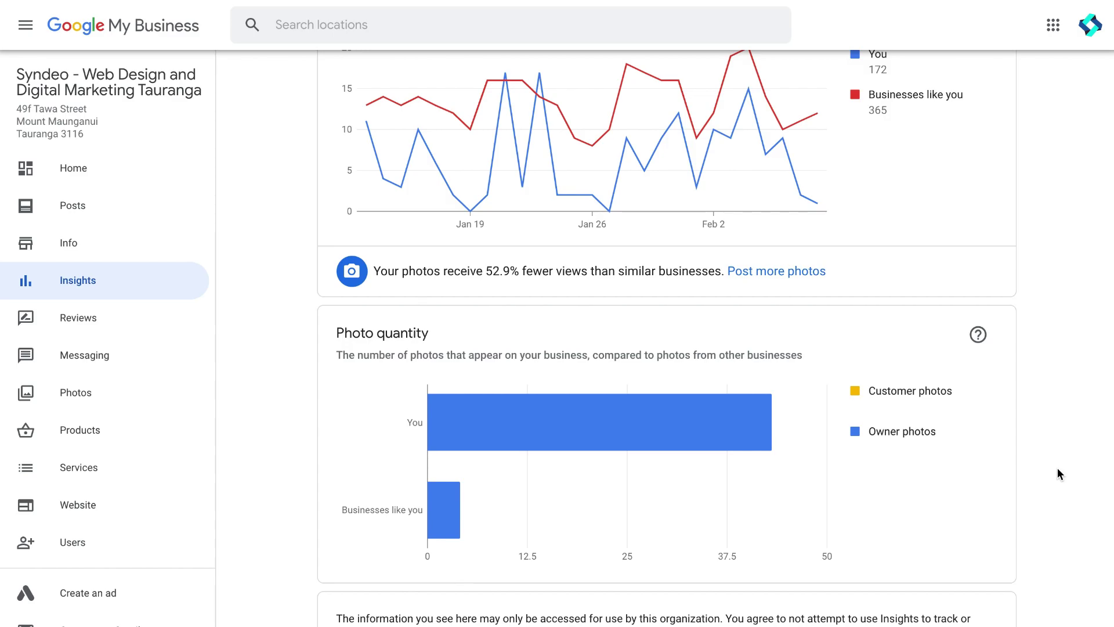
{"action": "scroll", "coordinate": [1057, 468], "scroll_direction": "up", "scroll_amount": 15}
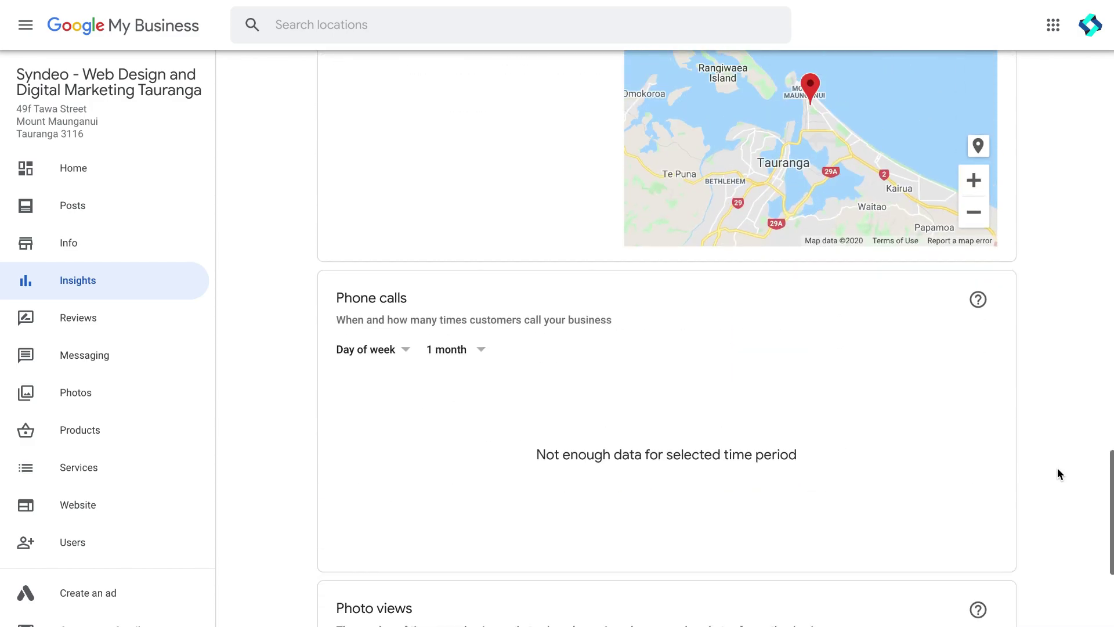
{"action": "scroll", "coordinate": [1058, 468], "scroll_direction": "up", "scroll_amount": 15}
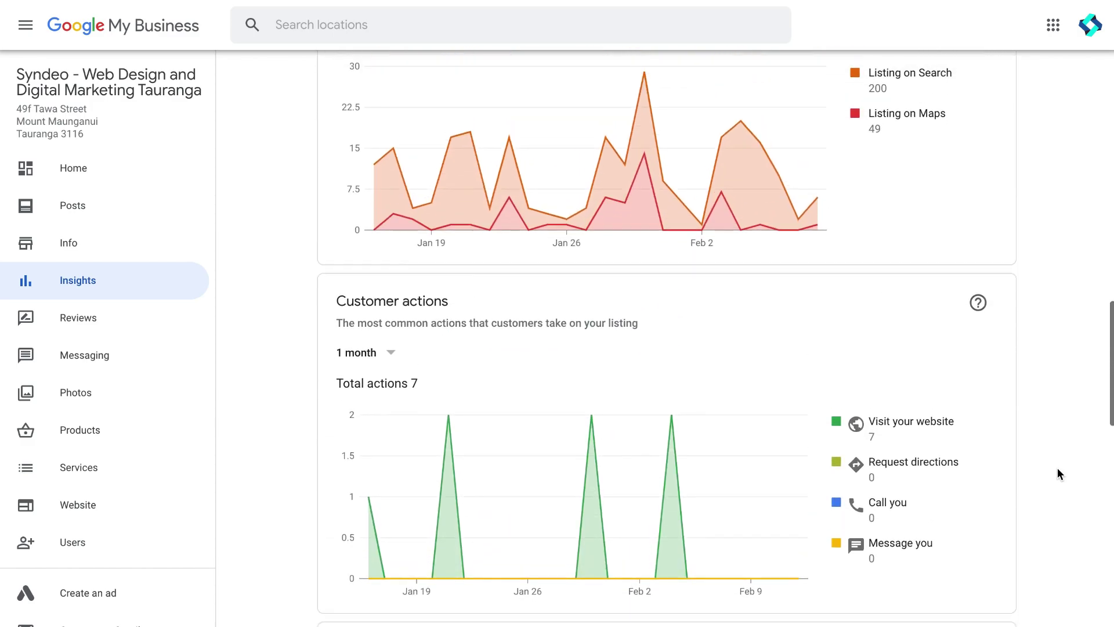
{"action": "scroll", "coordinate": [1057, 468], "scroll_direction": "up", "scroll_amount": 3}
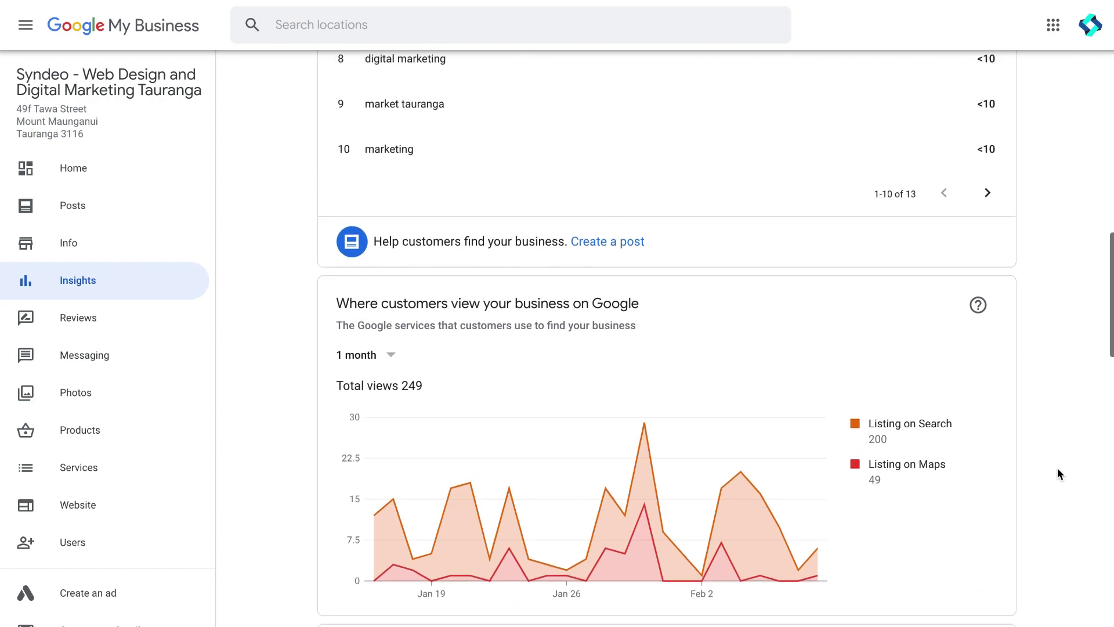
{"action": "scroll", "coordinate": [1057, 468], "scroll_direction": "up", "scroll_amount": 9}
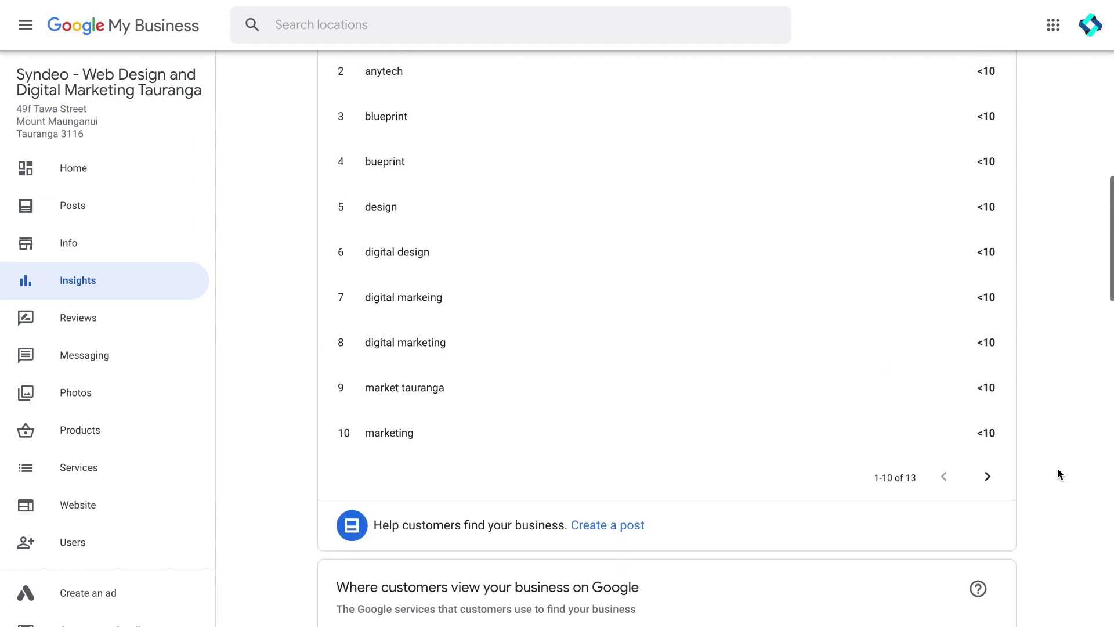
{"action": "scroll", "coordinate": [1057, 467], "scroll_direction": "up", "scroll_amount": 1}
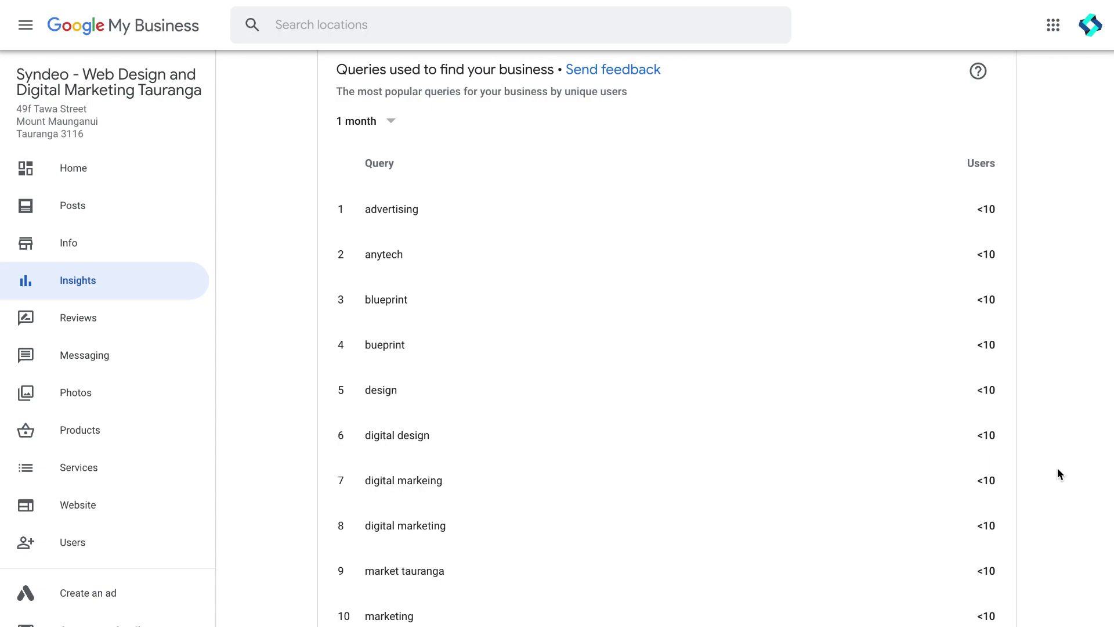
{"action": "scroll", "coordinate": [1057, 469], "scroll_direction": "up", "scroll_amount": 7}
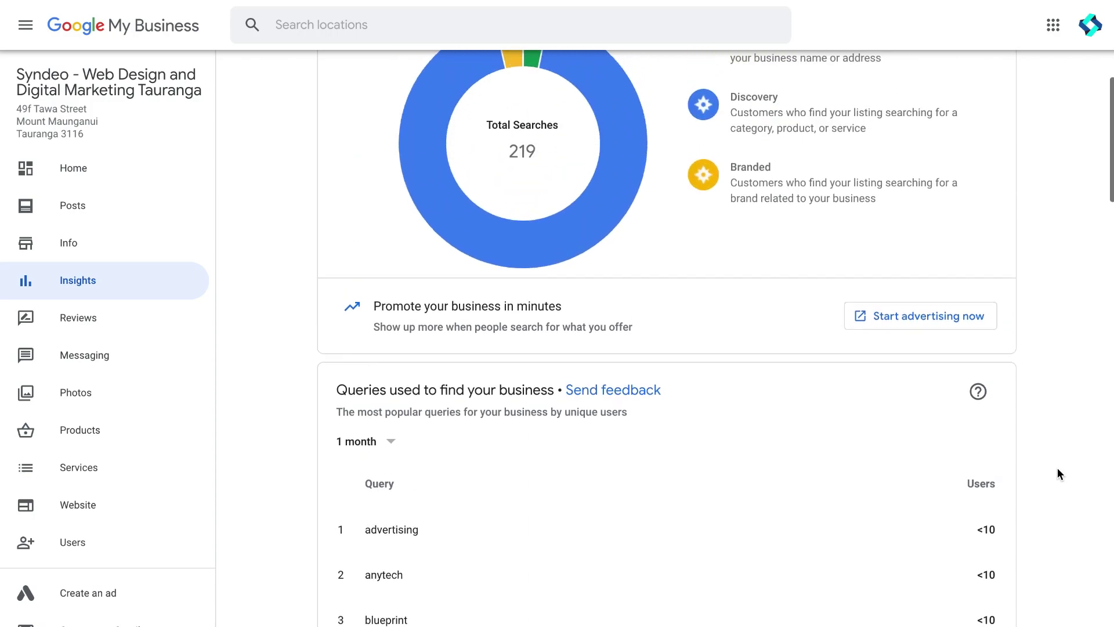
{"action": "scroll", "coordinate": [1057, 469], "scroll_direction": "up", "scroll_amount": 3}
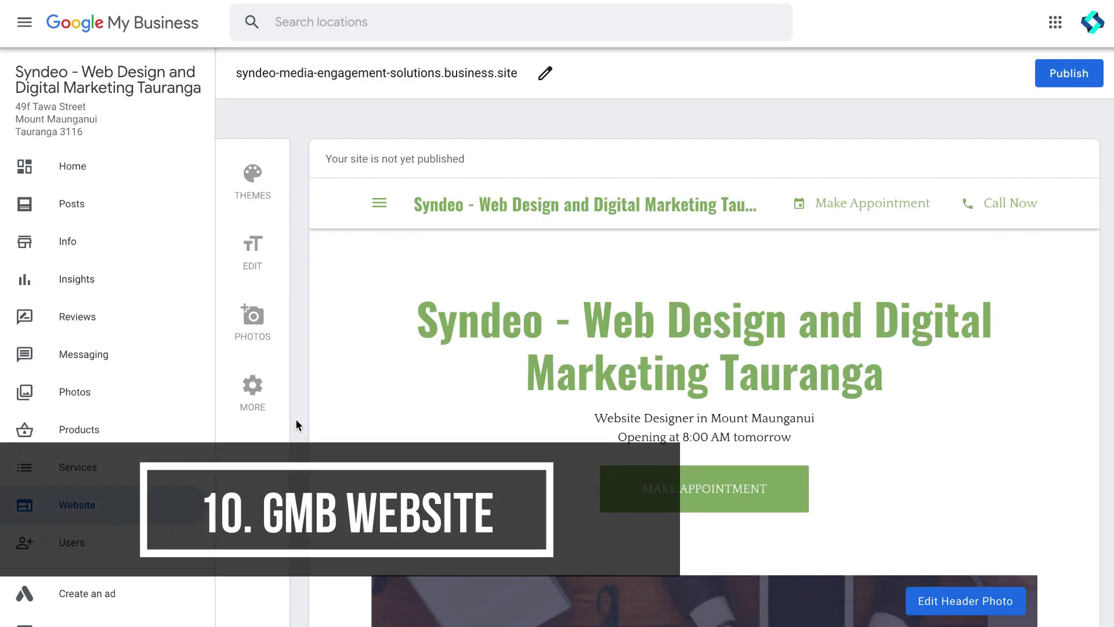
- Look through the preview of the free business website, including its header, updates, testimonials, About Us, photo gallery and contact sections
{"action": "scroll", "coordinate": [347, 432], "scroll_direction": "down", "scroll_amount": 5}
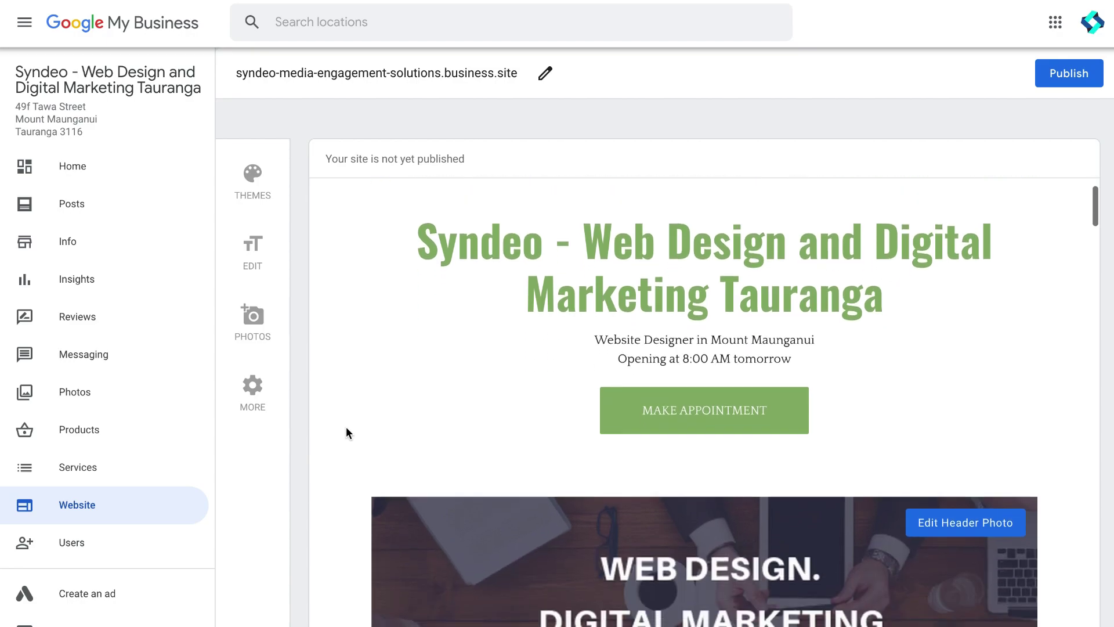
{"action": "scroll", "coordinate": [346, 433], "scroll_direction": "down", "scroll_amount": 10}
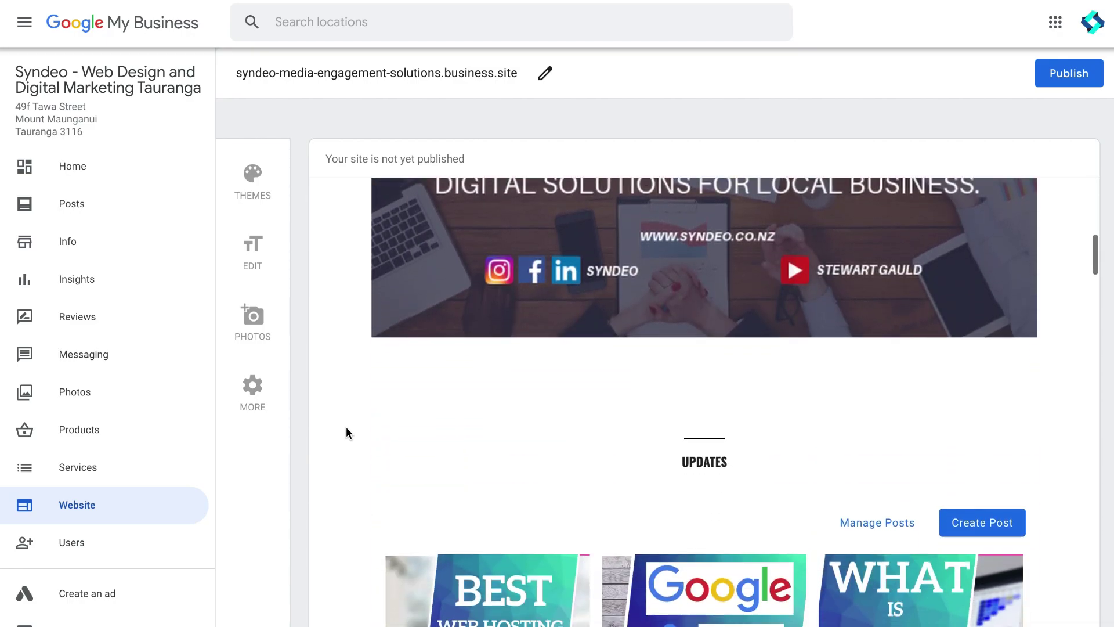
{"action": "scroll", "coordinate": [346, 432], "scroll_direction": "down", "scroll_amount": 8}
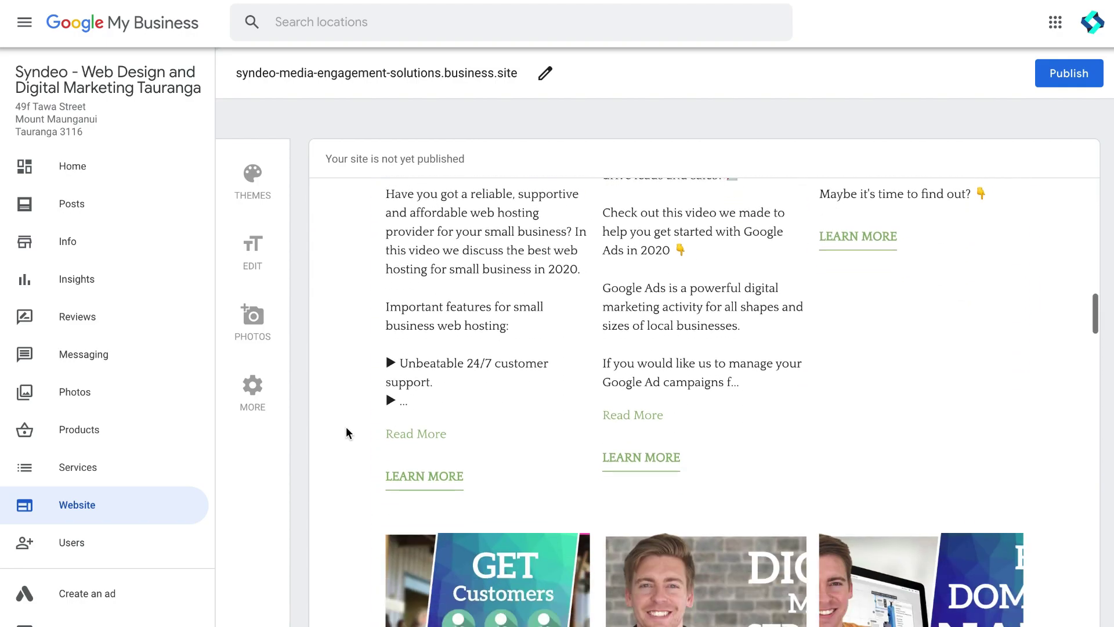
{"action": "scroll", "coordinate": [346, 433], "scroll_direction": "down", "scroll_amount": 9}
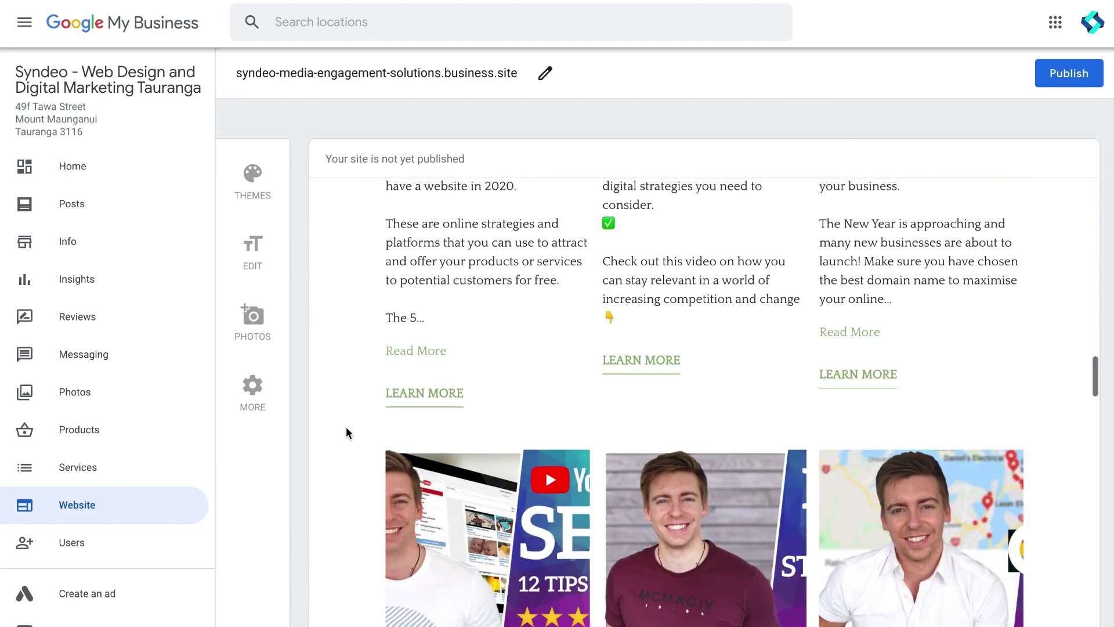
{"action": "scroll", "coordinate": [346, 433], "scroll_direction": "down", "scroll_amount": 10}
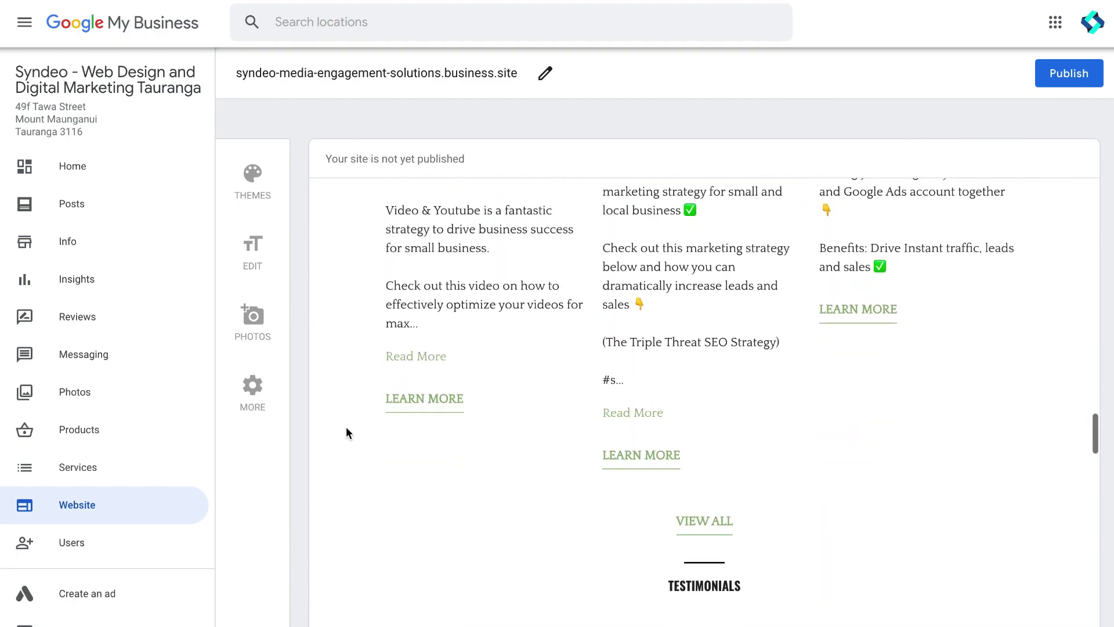
{"action": "scroll", "coordinate": [347, 433], "scroll_direction": "down", "scroll_amount": 10}
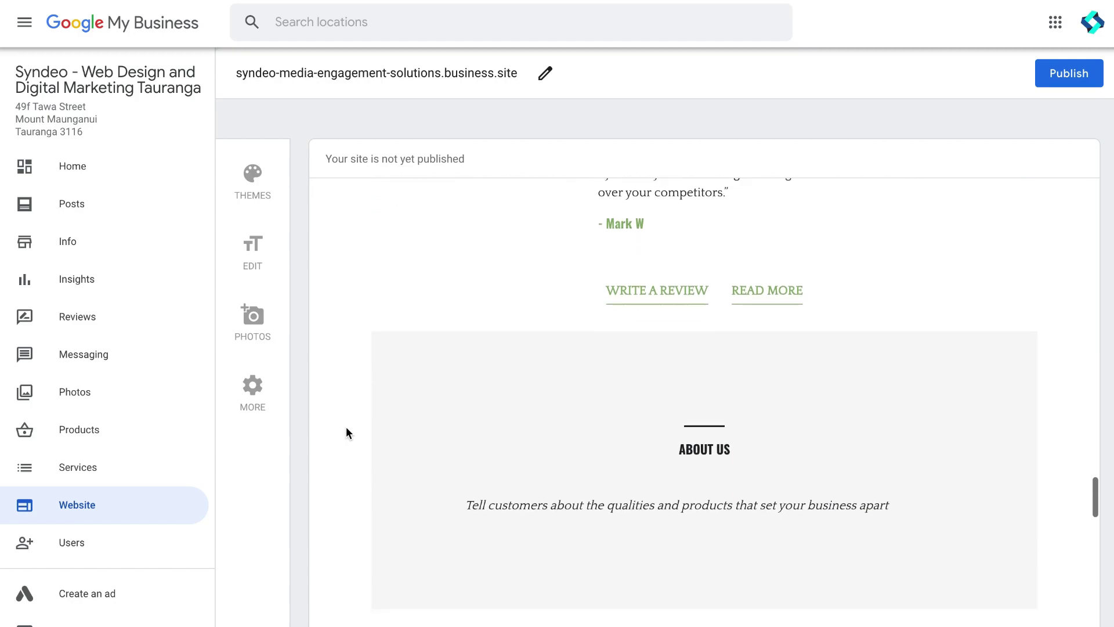
{"action": "scroll", "coordinate": [346, 432], "scroll_direction": "down", "scroll_amount": 10}
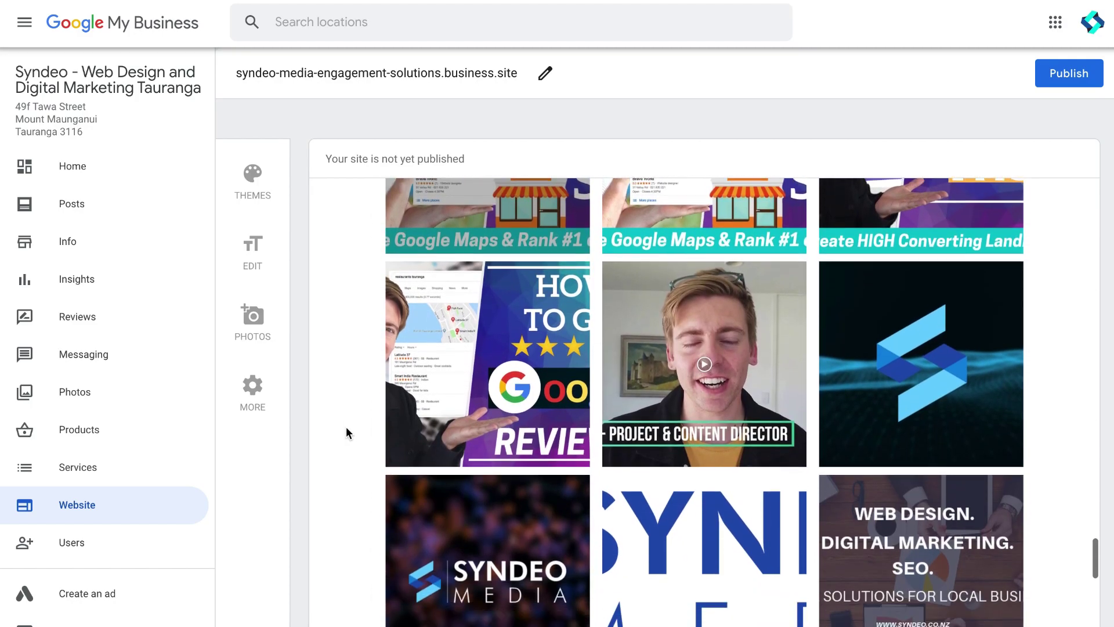
{"action": "scroll", "coordinate": [347, 428], "scroll_direction": "down", "scroll_amount": 6}
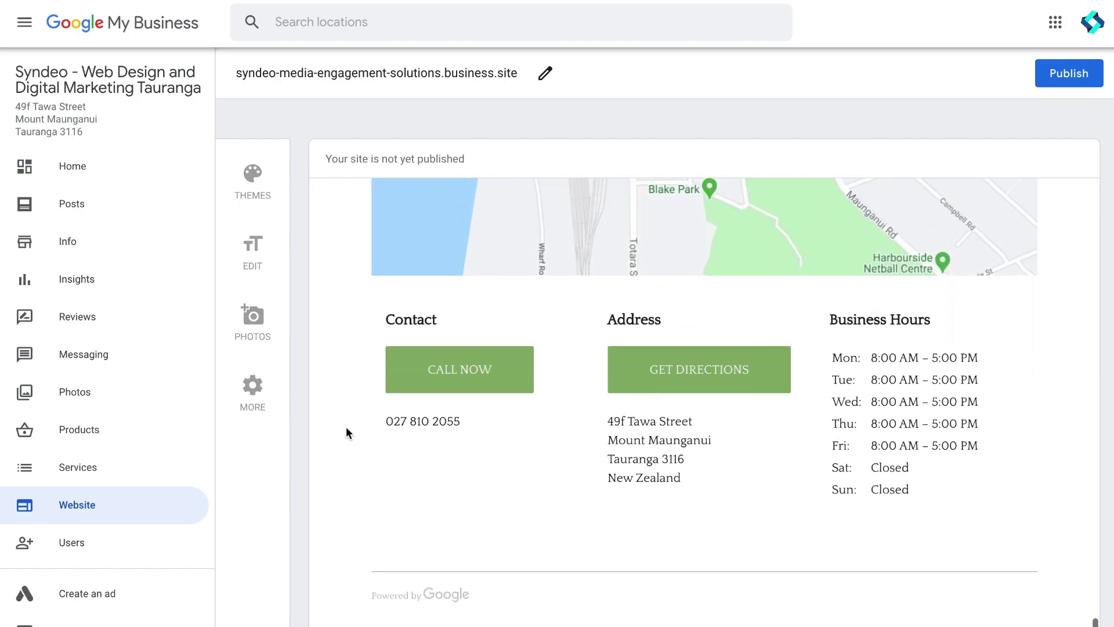
{"action": "scroll", "coordinate": [346, 428], "scroll_direction": "up", "scroll_amount": 9}
{"action": "scroll", "coordinate": [346, 432], "scroll_direction": "up", "scroll_amount": 12}
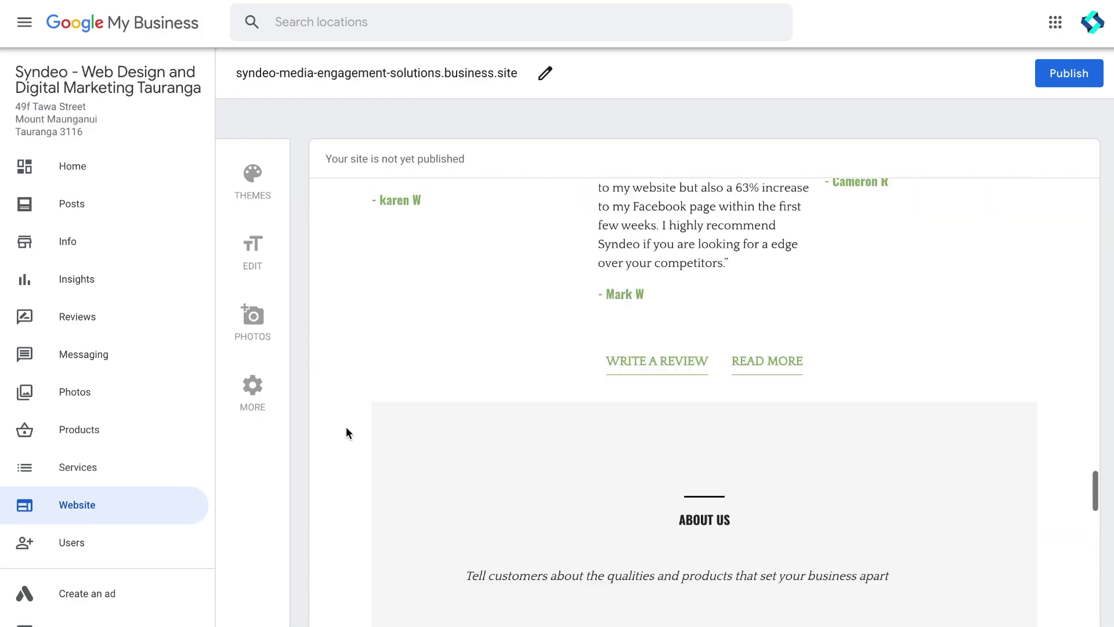
{"action": "scroll", "coordinate": [346, 432], "scroll_direction": "up", "scroll_amount": 6}
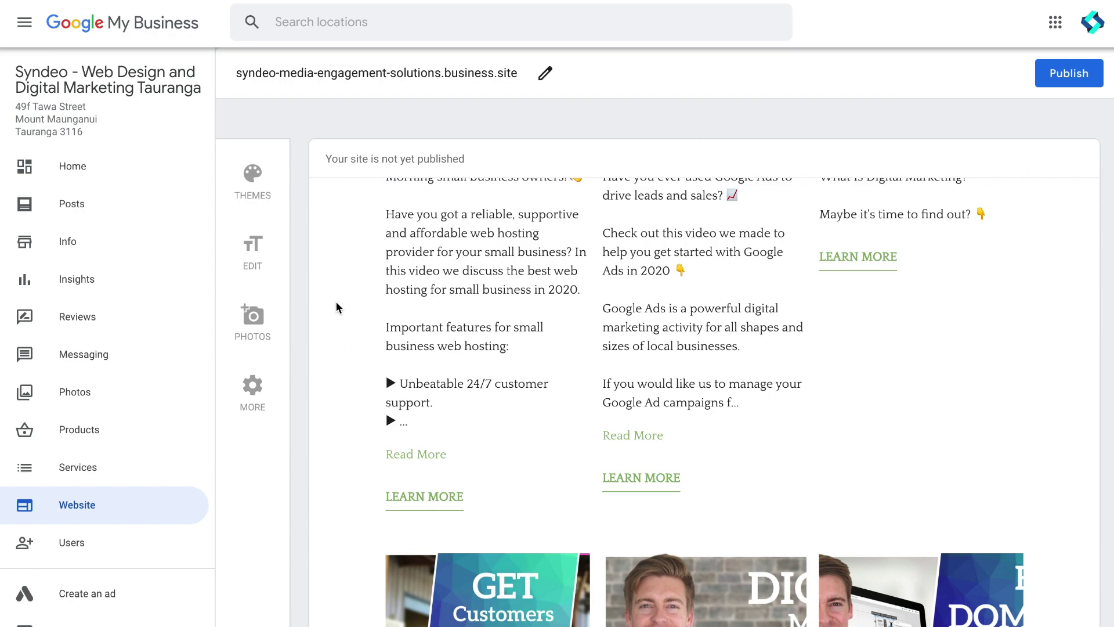
{"action": "scroll", "coordinate": [334, 299], "scroll_direction": "up", "scroll_amount": 10}
{"action": "scroll", "coordinate": [334, 297], "scroll_direction": "up", "scroll_amount": 6}
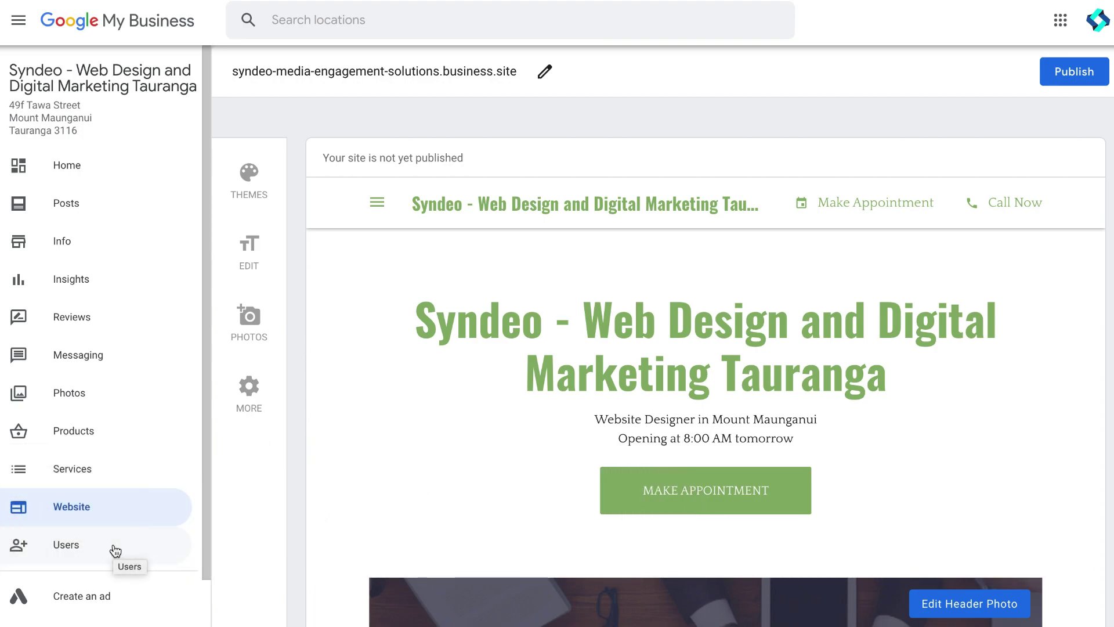
- Start adding a new user in the business's permissions and choose the Manager role
{"action": "left_click", "coordinate": [116, 550]}
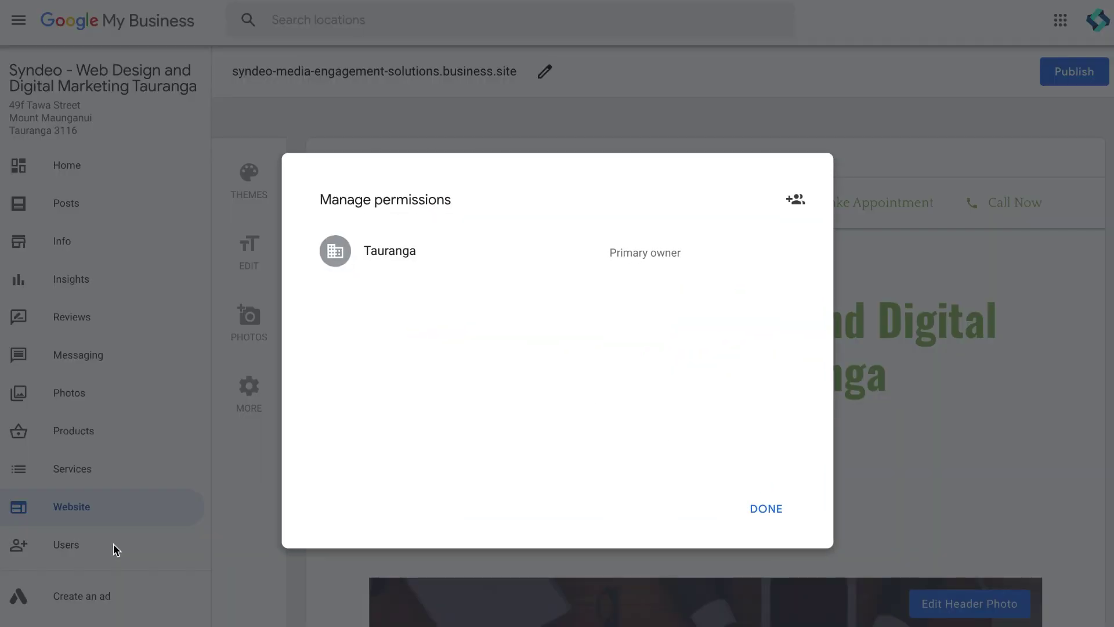
{"action": "left_click", "coordinate": [796, 204]}
{"action": "left_click", "coordinate": [741, 249]}
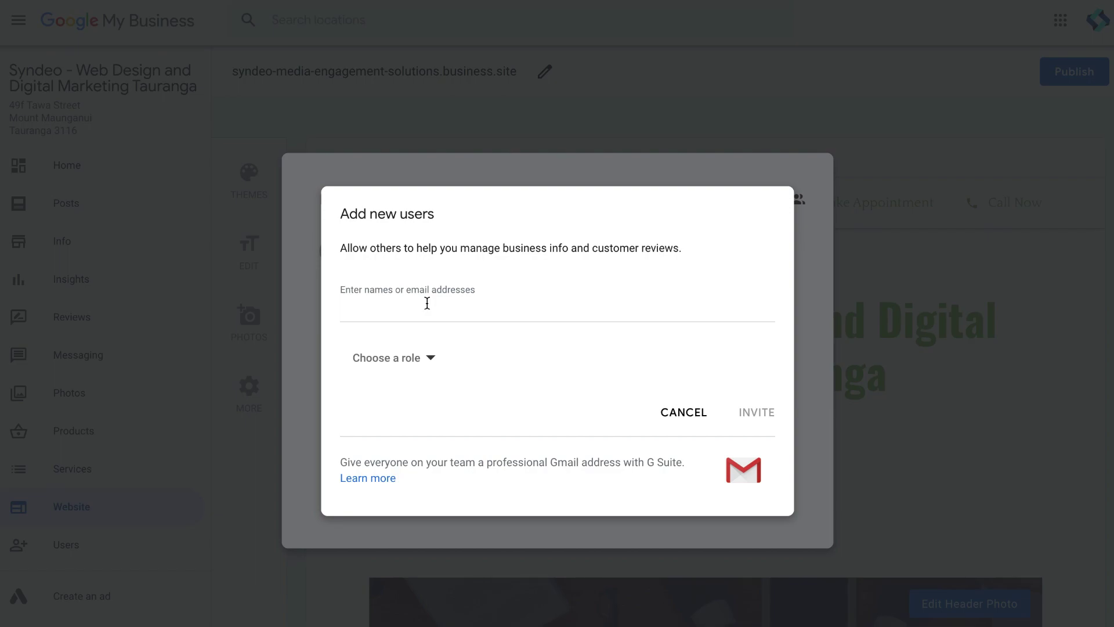
{"action": "left_click", "coordinate": [432, 360]}
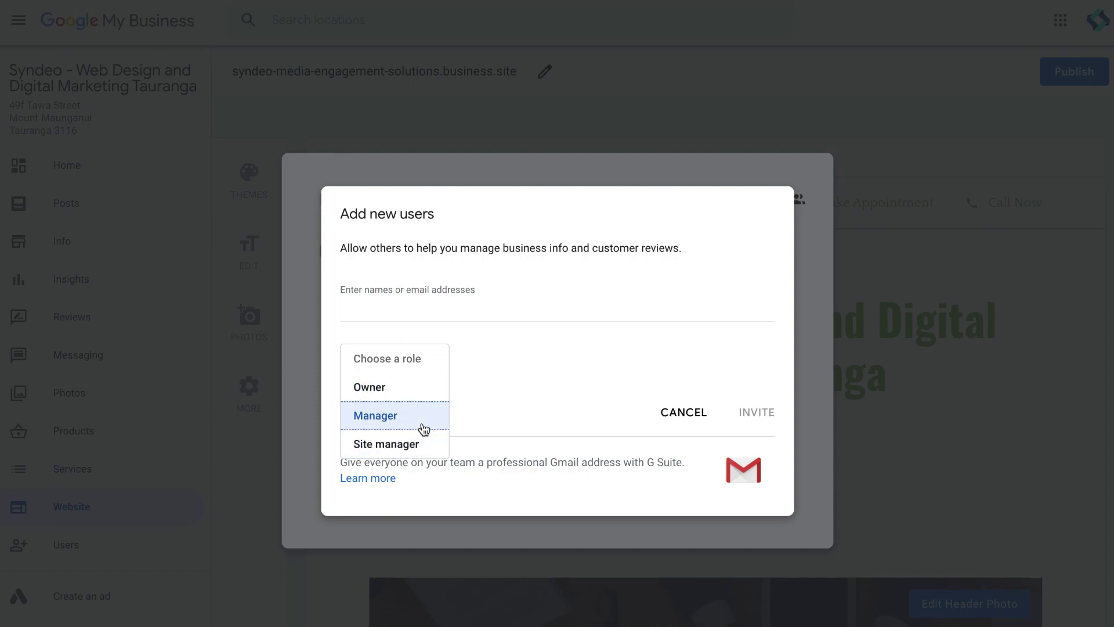
{"action": "left_click", "coordinate": [423, 415]}
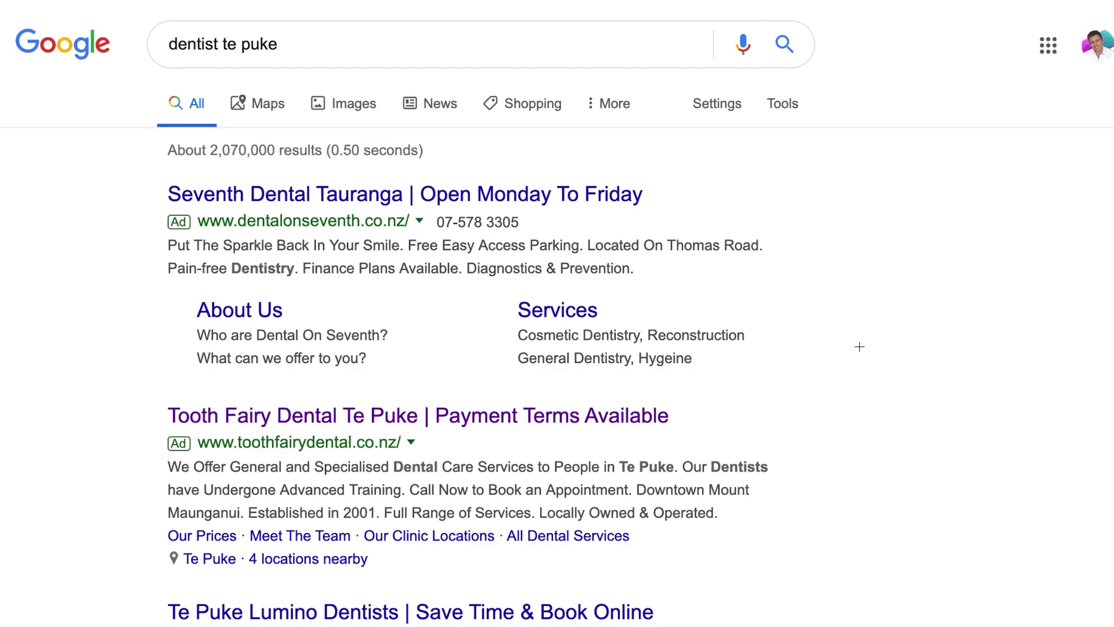
- Examine the ads and the local map listings in the Google search results for "dentist te puke"
{"action": "scroll", "coordinate": [859, 347], "scroll_direction": "down", "scroll_amount": 5}
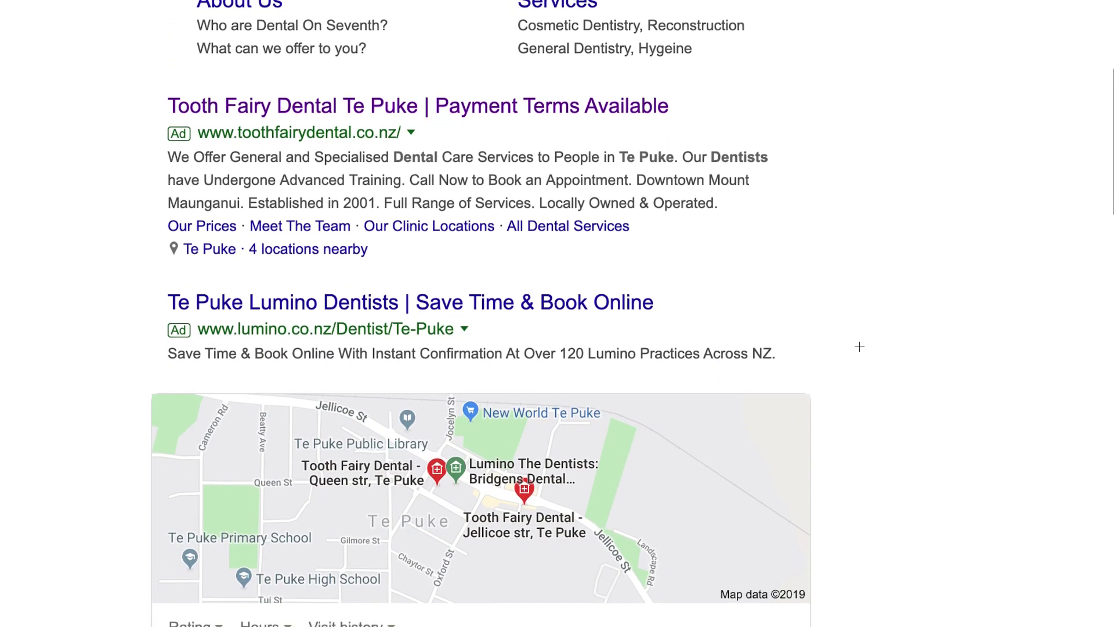
{"action": "scroll", "coordinate": [860, 347], "scroll_direction": "down", "scroll_amount": 5}
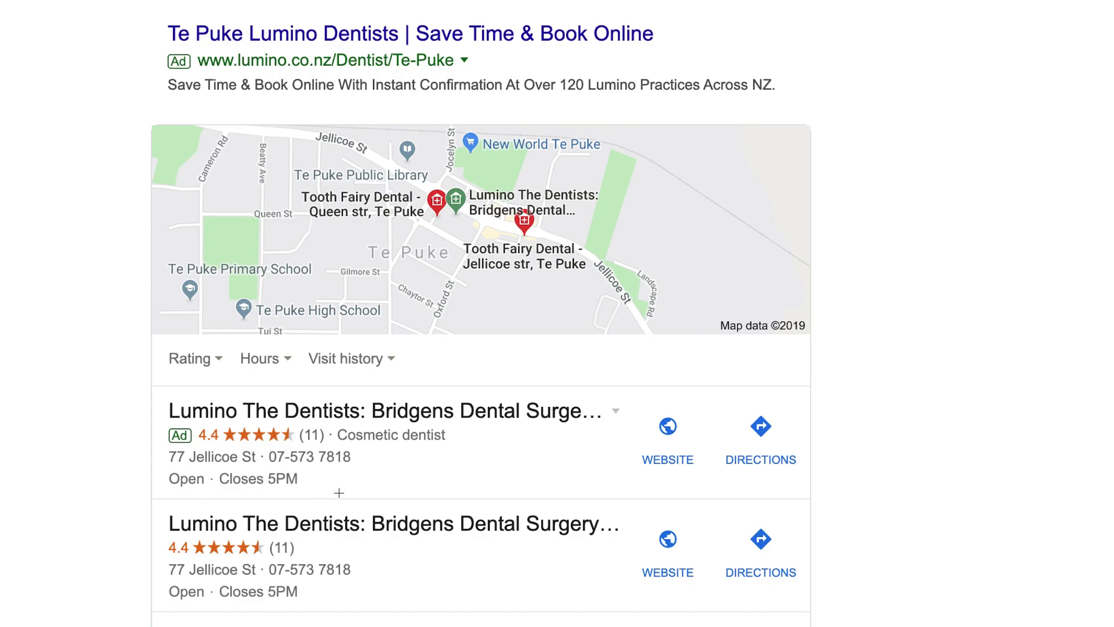
{"action": "scroll", "coordinate": [339, 493], "scroll_direction": "down", "scroll_amount": 3}
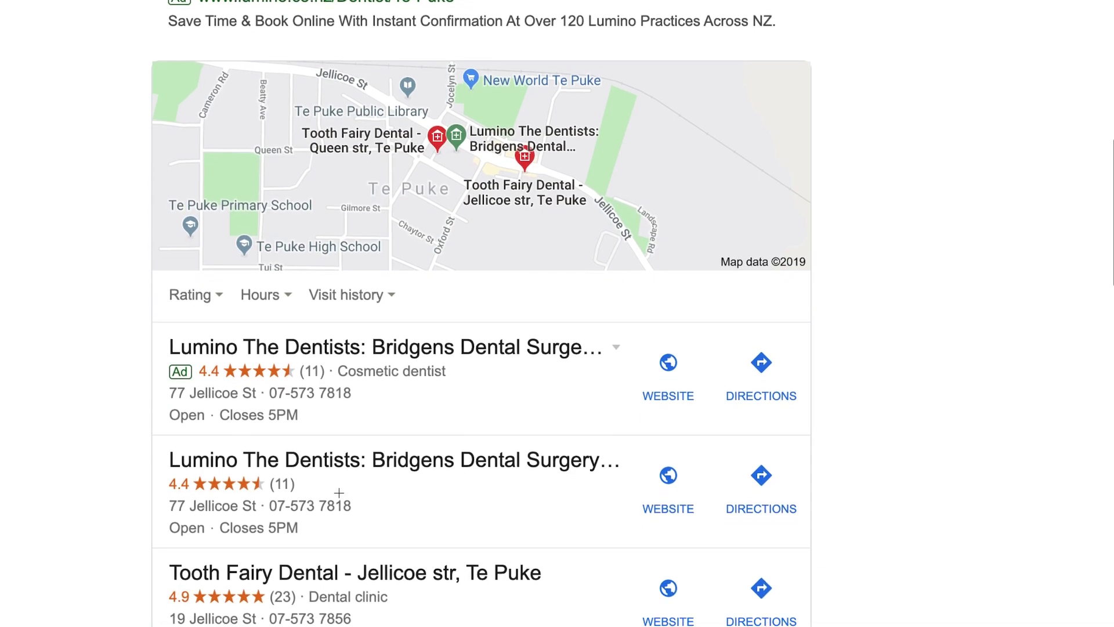